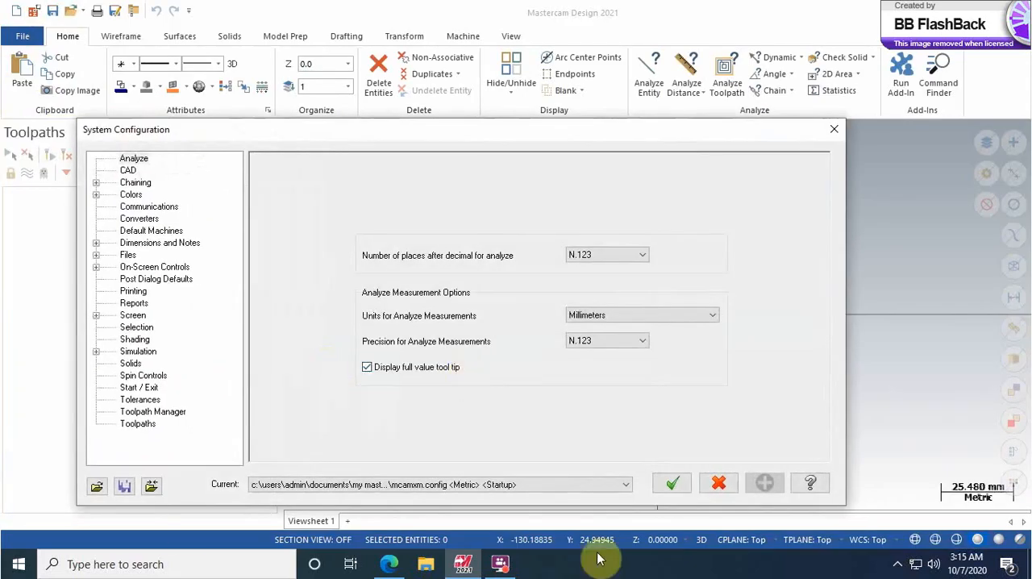
Step: Apply the metric startup configuration mcamxm.config and display the coordinate axes in the graphics area
{"action": "left_click_drag", "start_coordinate": [495, 137], "coordinate": [515, 86]}
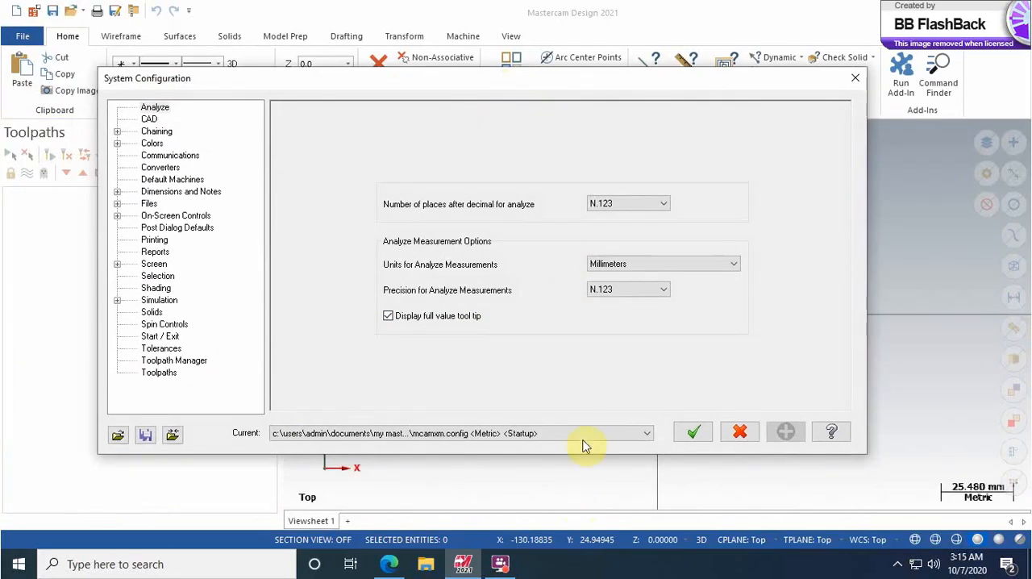
{"action": "left_click", "coordinate": [643, 435]}
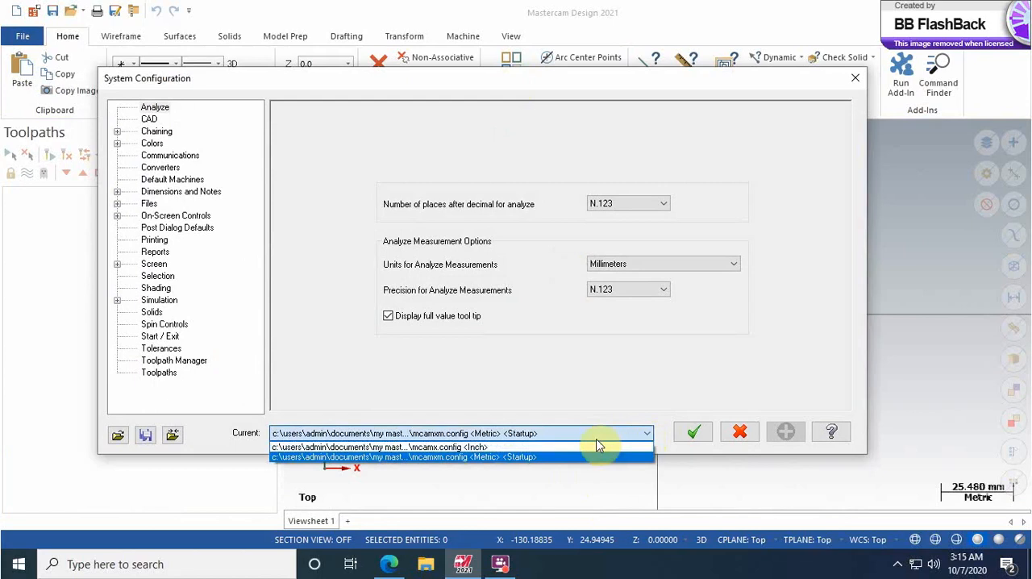
{"action": "left_click", "coordinate": [489, 459]}
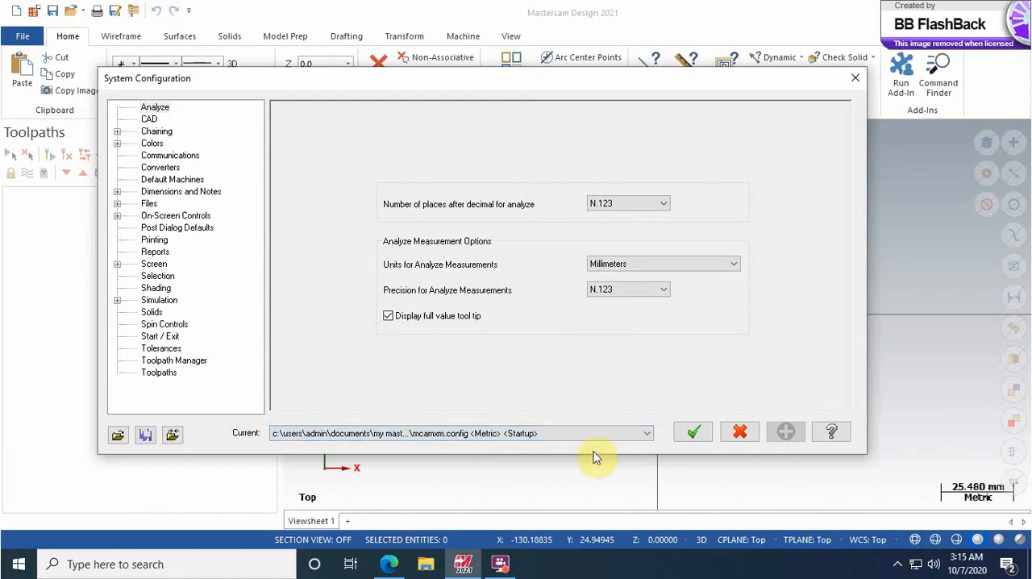
{"action": "left_click", "coordinate": [693, 432]}
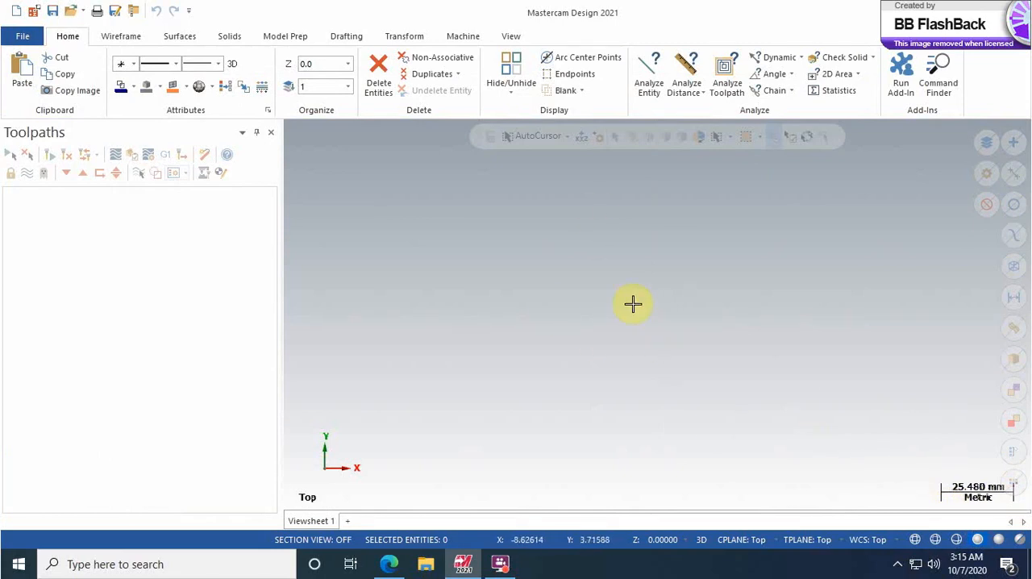
{"action": "key", "text": "F9"}
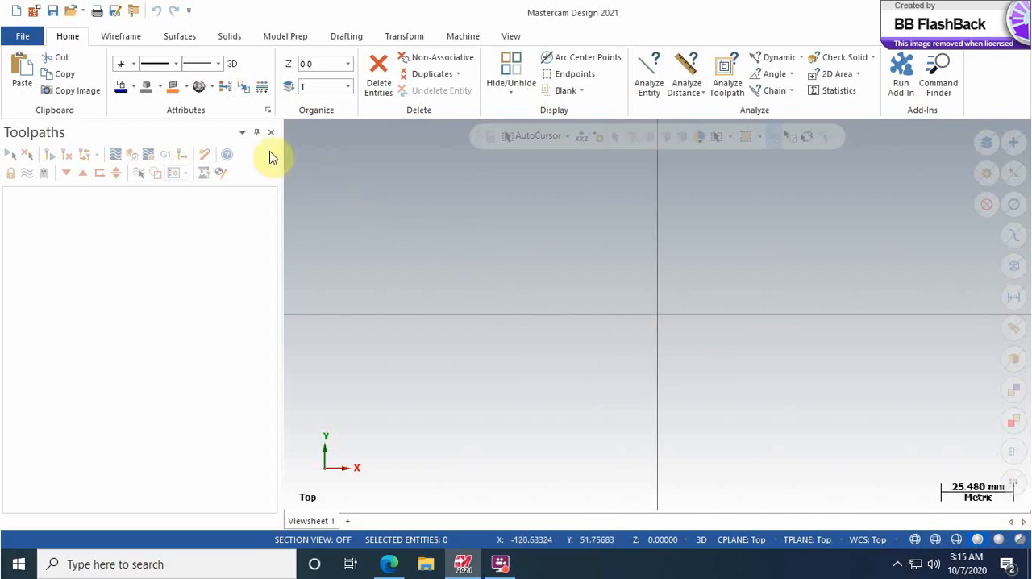
Step: Draw a rectangle anchored to its center at the origin, about 78 mm wide and 36 mm high
{"action": "left_click", "coordinate": [121, 37]}
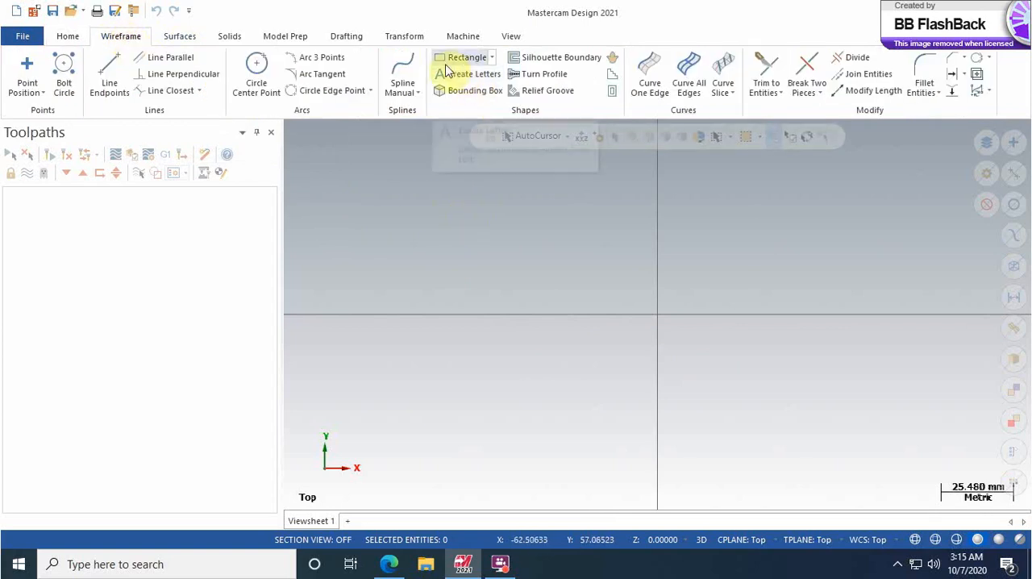
{"action": "left_click", "coordinate": [491, 59]}
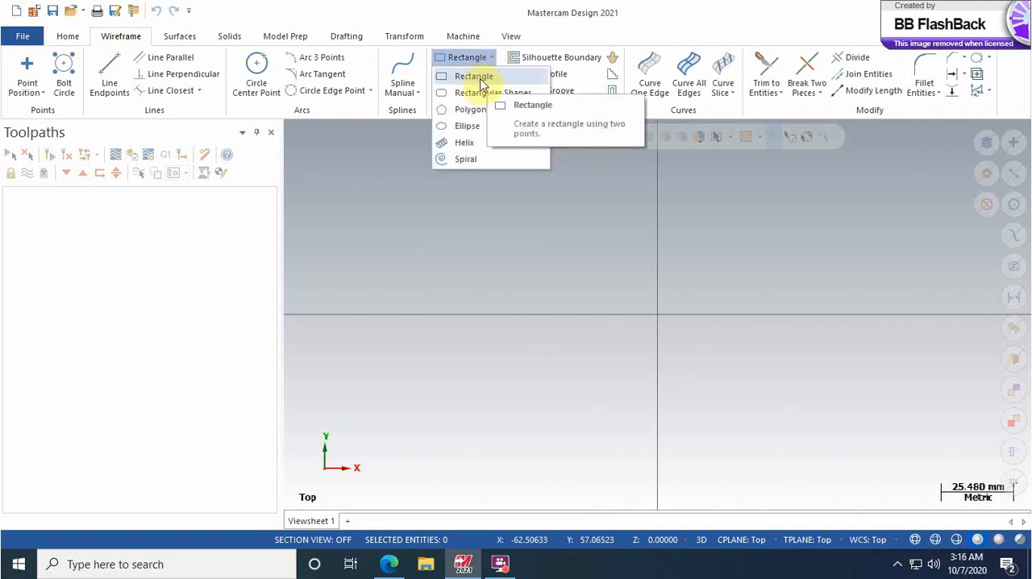
{"action": "left_click", "coordinate": [476, 78]}
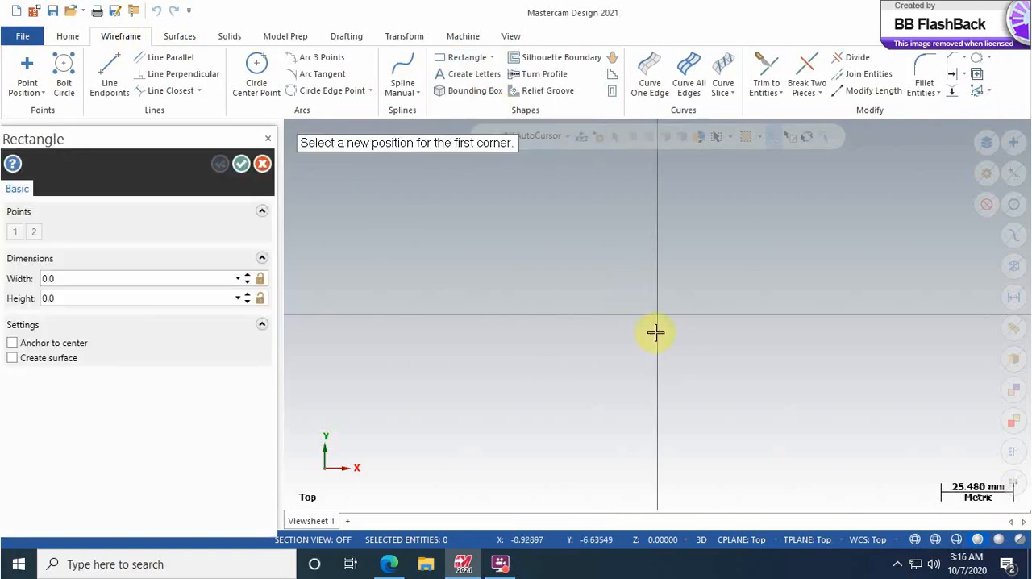
{"action": "left_click", "coordinate": [12, 343]}
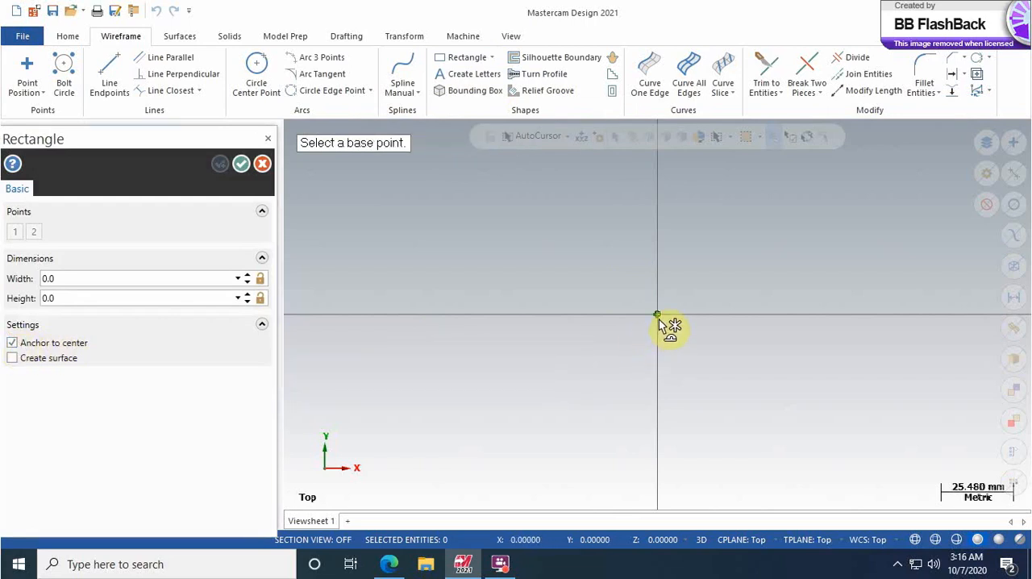
{"action": "left_click", "coordinate": [658, 314]}
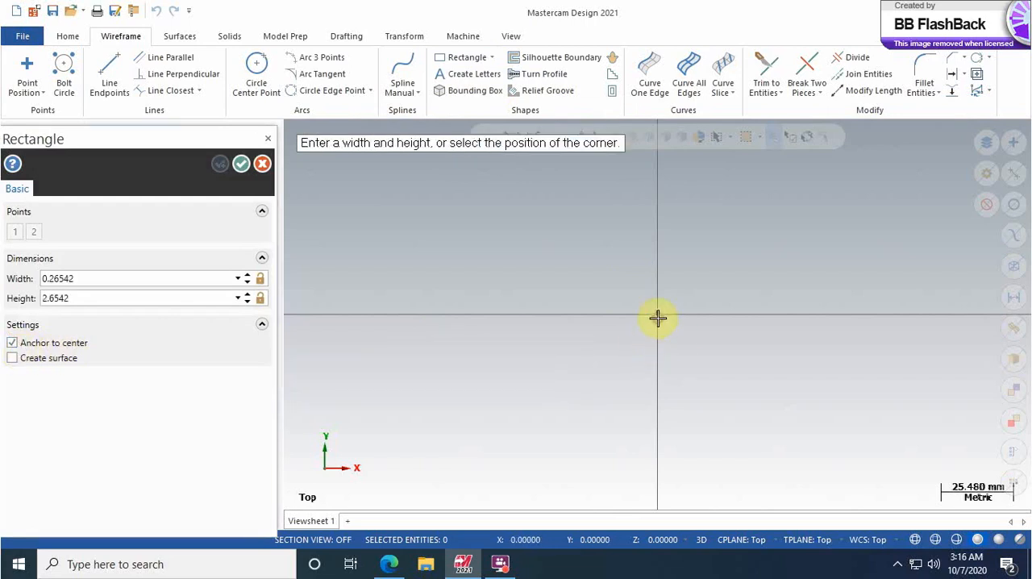
{"action": "left_click", "coordinate": [767, 365]}
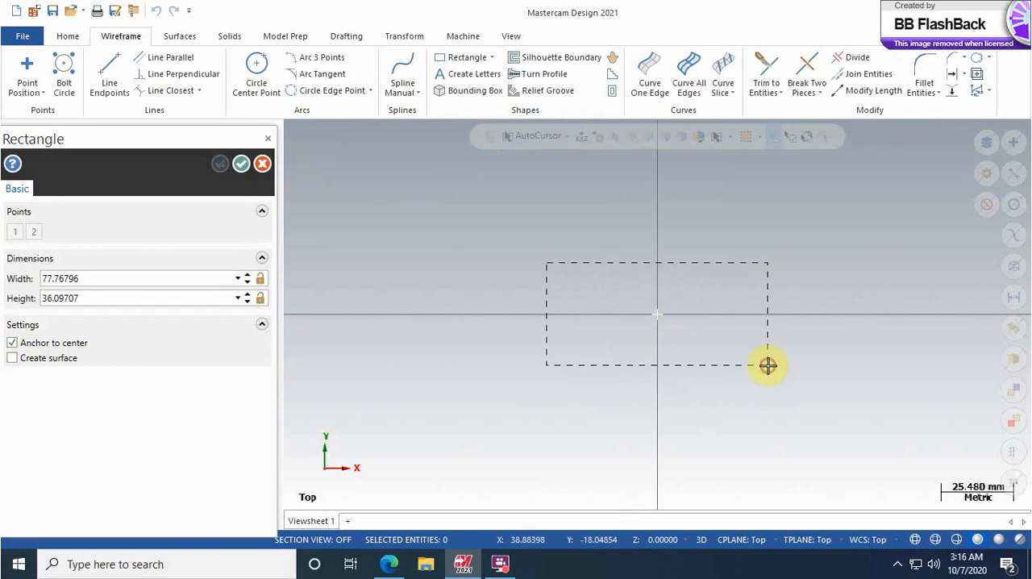
Step: Set the rectangle's width to 117 mm and height to 40 mm, and finish the rectangle
{"action": "double_click", "coordinate": [88, 278]}
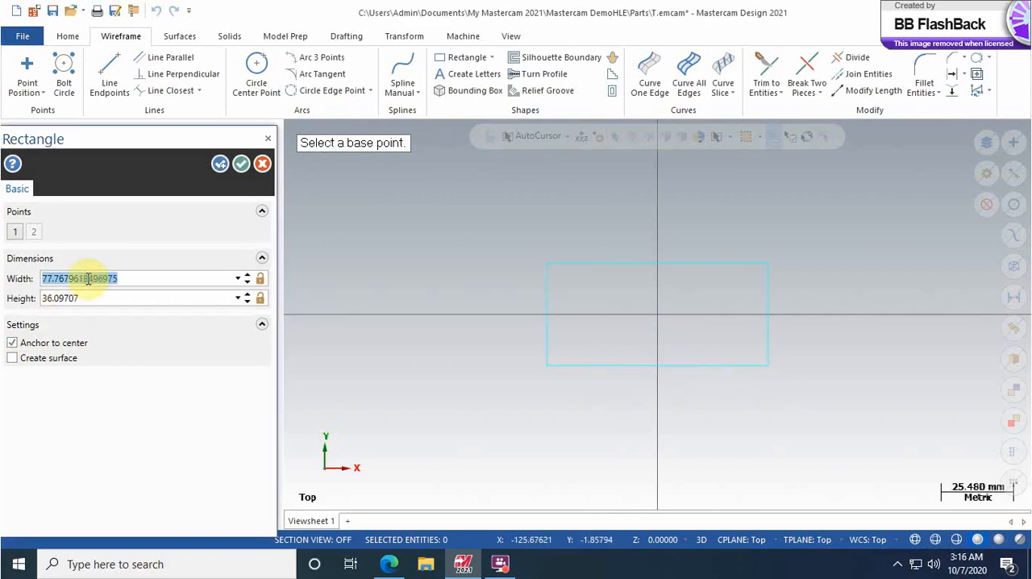
{"action": "type", "text": "117"}
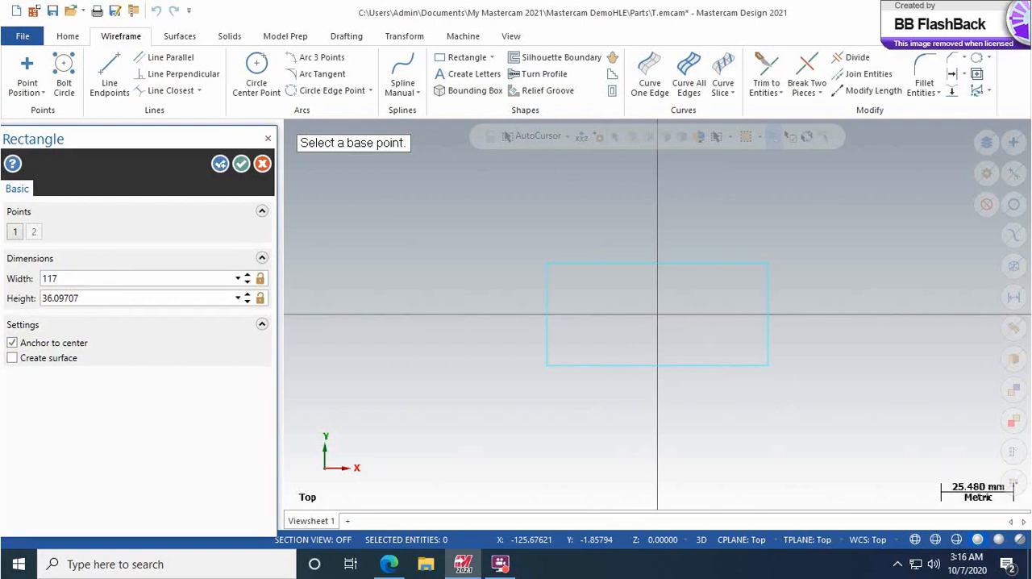
{"action": "double_click", "coordinate": [94, 299]}
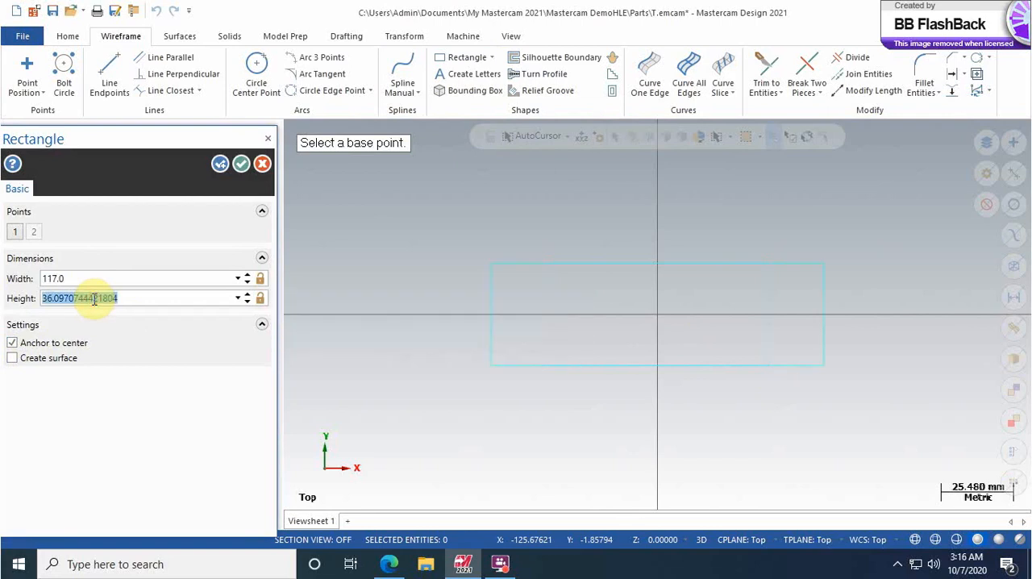
{"action": "type", "text": "4"}
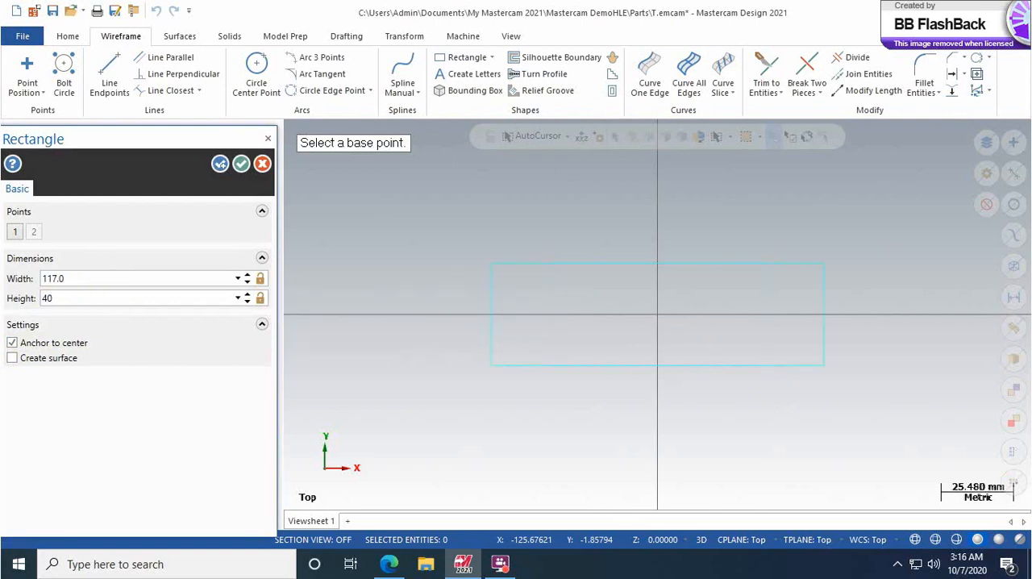
{"action": "type", "text": "0"}
{"action": "left_click", "coordinate": [218, 164]}
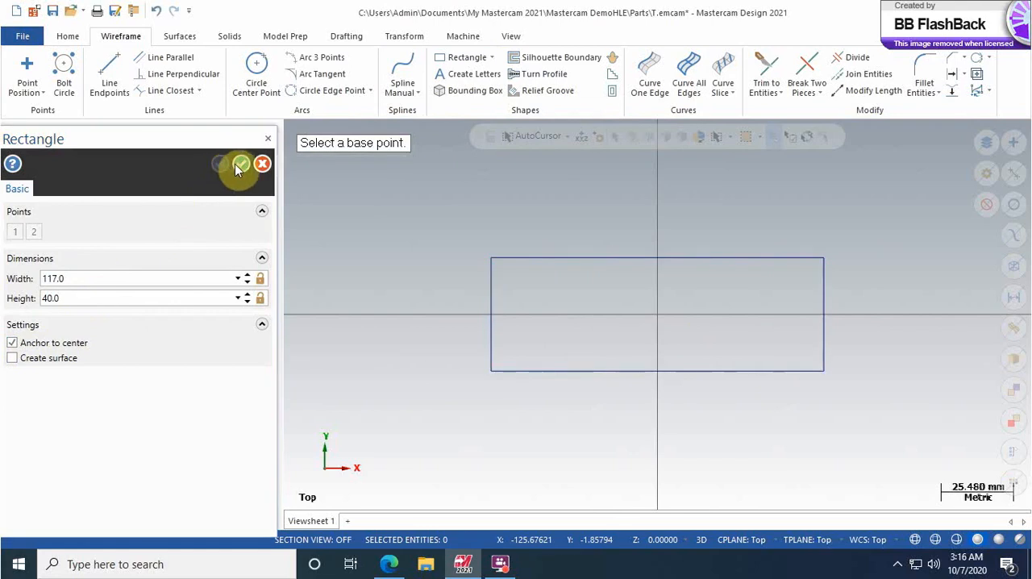
{"action": "left_click", "coordinate": [242, 166]}
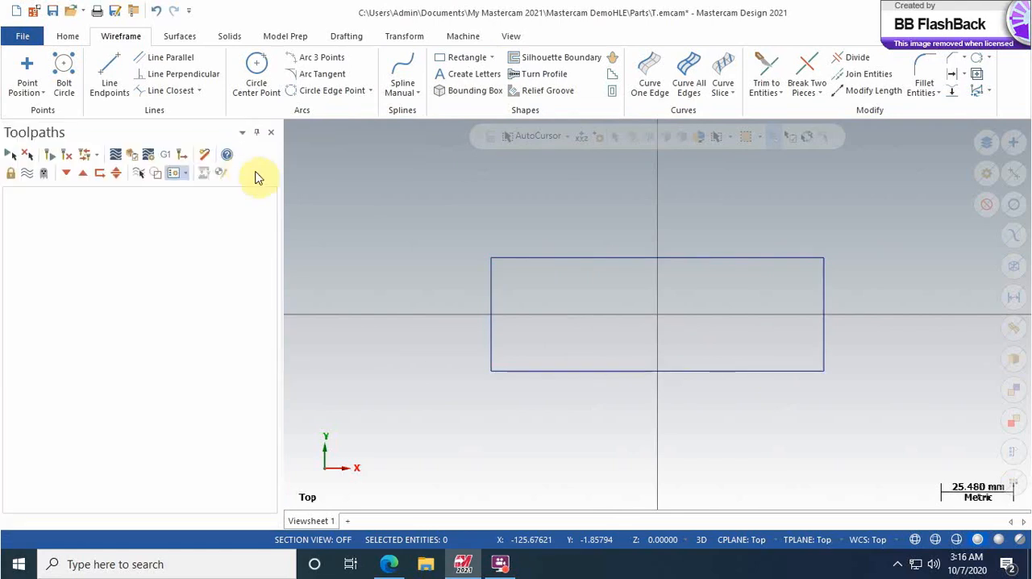
Step: Draw a center-point circle of radius 5 mm at coordinates -42,0 inside the rectangle
{"action": "scroll", "coordinate": [645, 319], "scroll_direction": "up", "scroll_amount": 3}
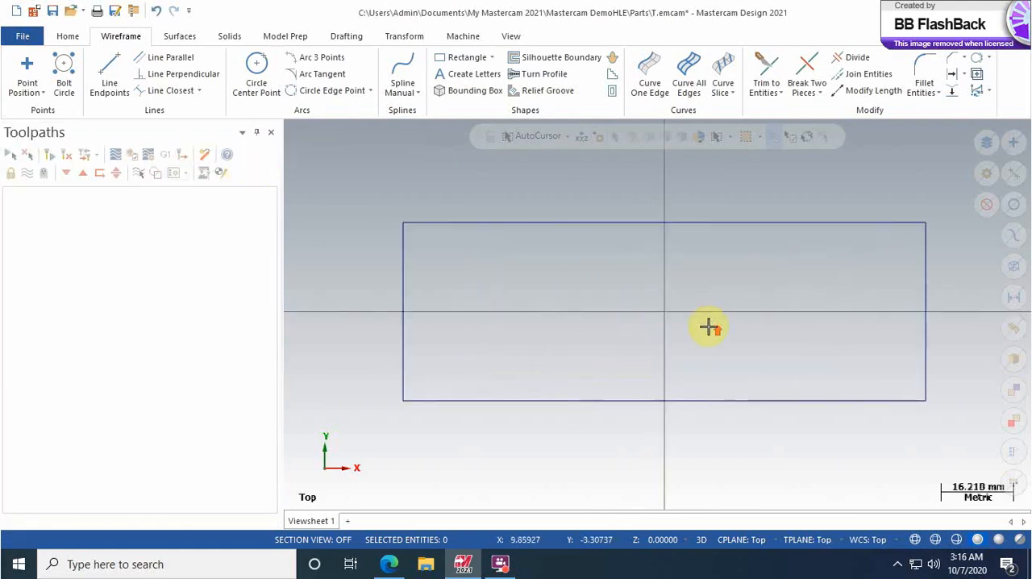
{"action": "scroll", "coordinate": [708, 327], "scroll_direction": "up", "scroll_amount": 1}
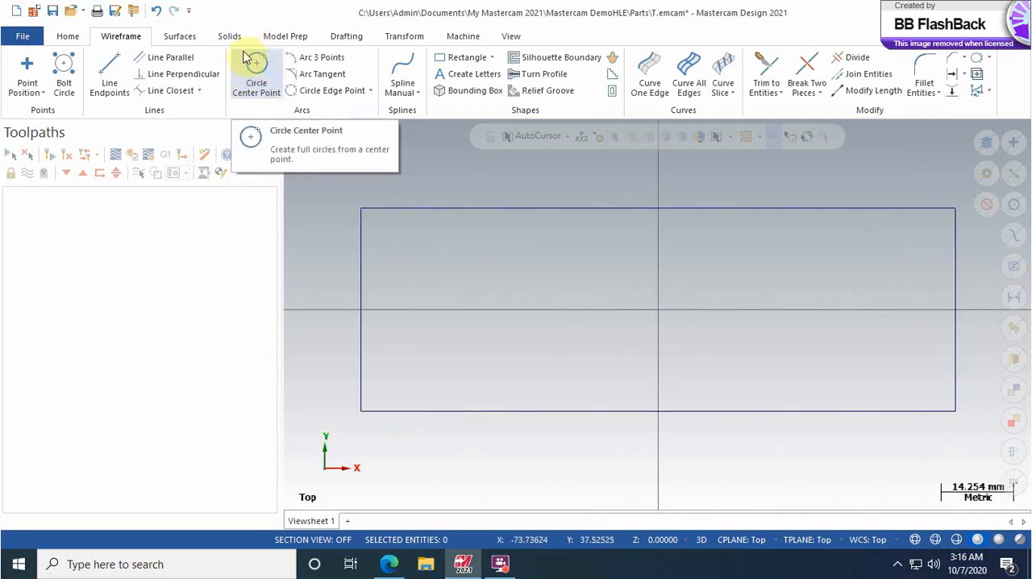
{"action": "left_click", "coordinate": [258, 72]}
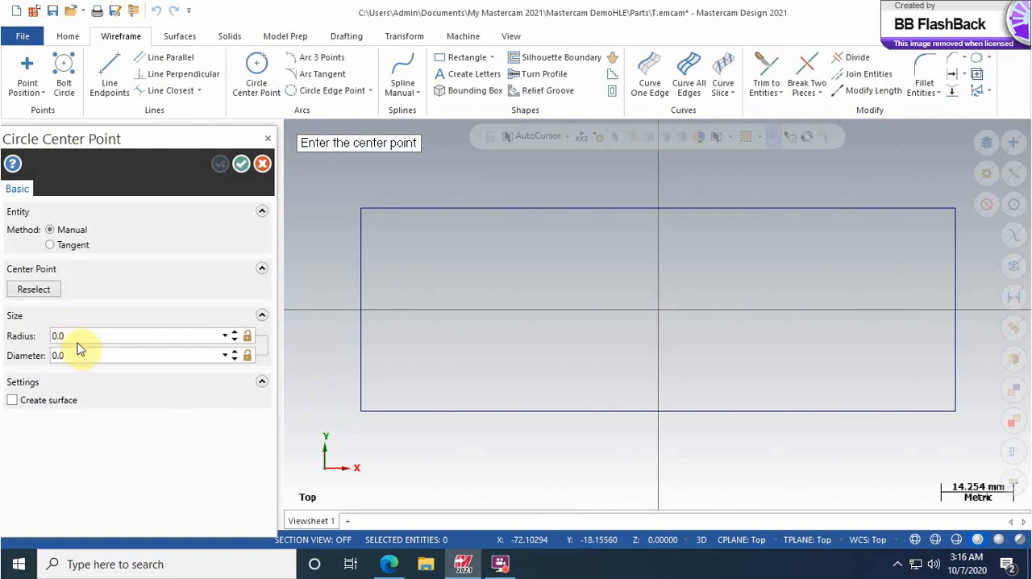
{"action": "key", "text": "space"}
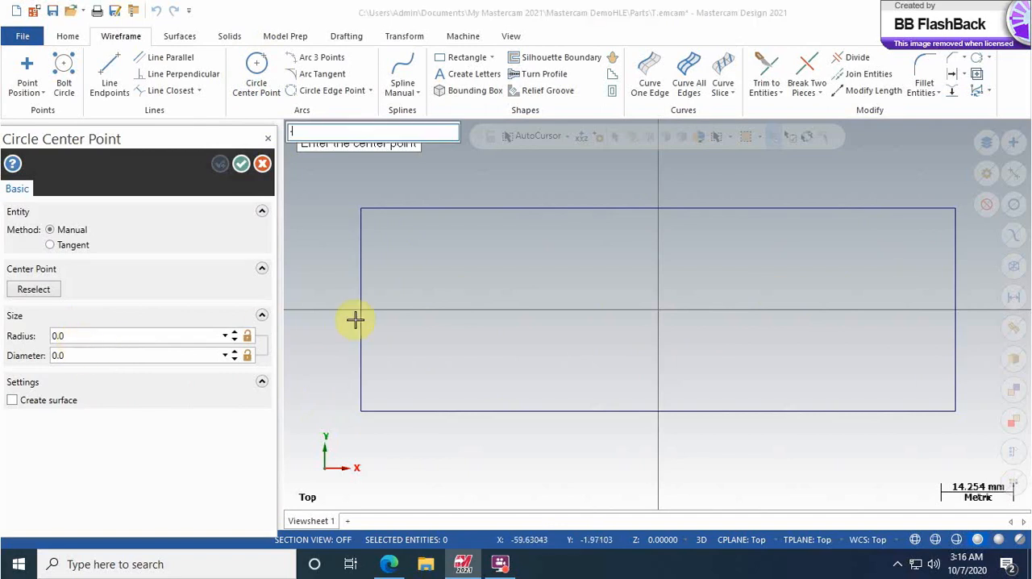
{"action": "type", "text": "-42,0"}
{"action": "key", "text": "Return"}
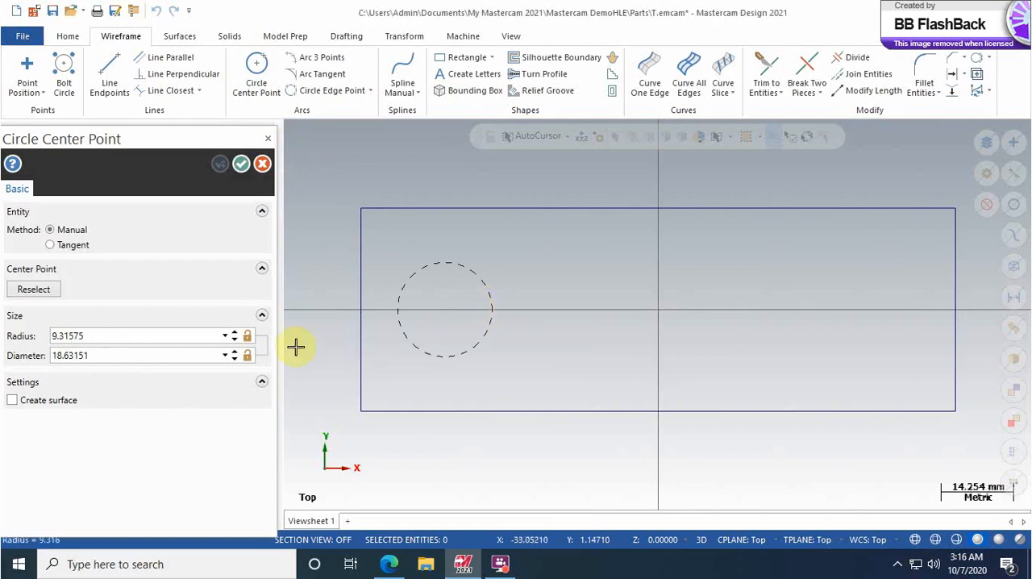
{"action": "left_click", "coordinate": [105, 335]}
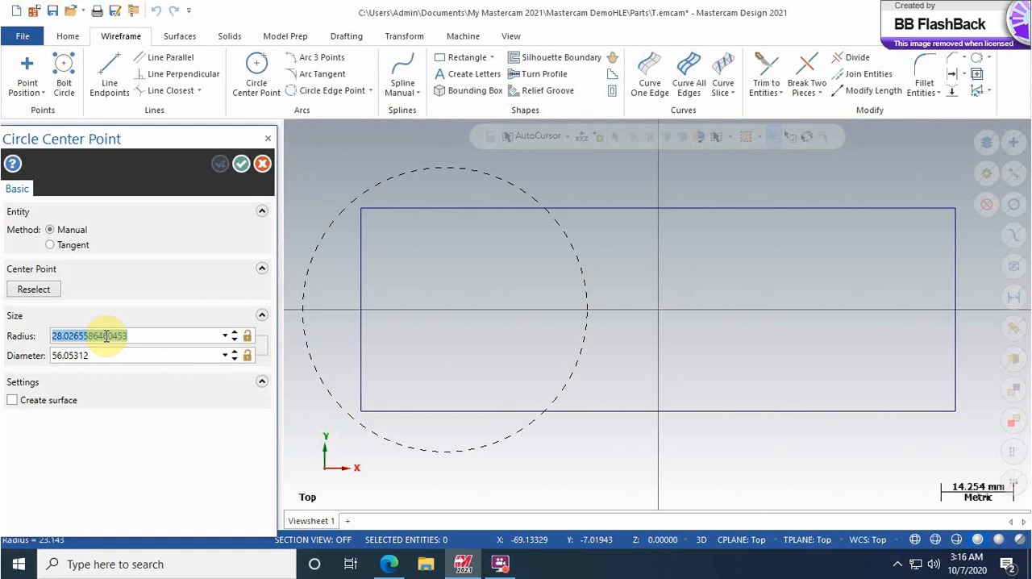
{"action": "type", "text": "5"}
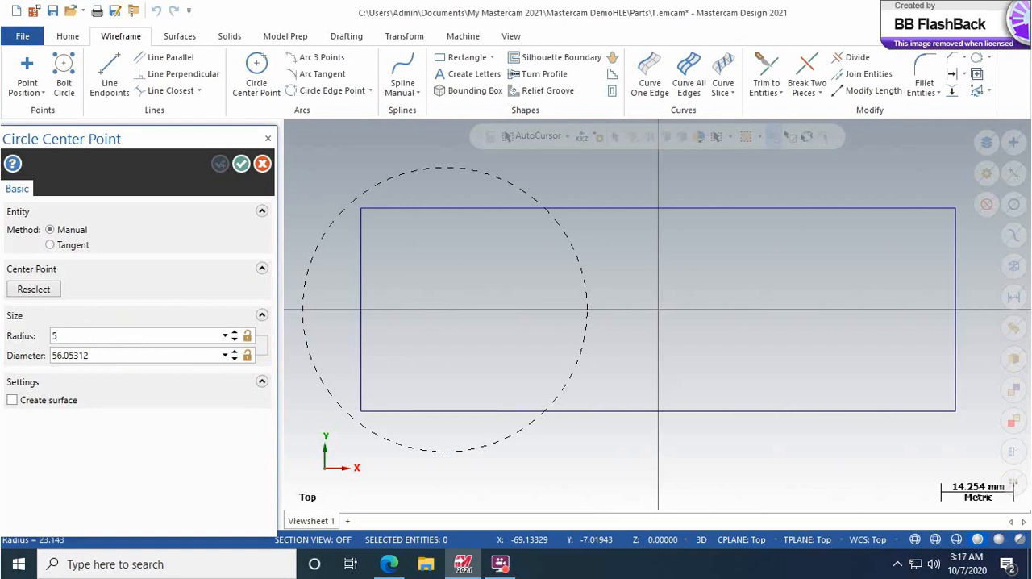
{"action": "key", "text": "Return"}
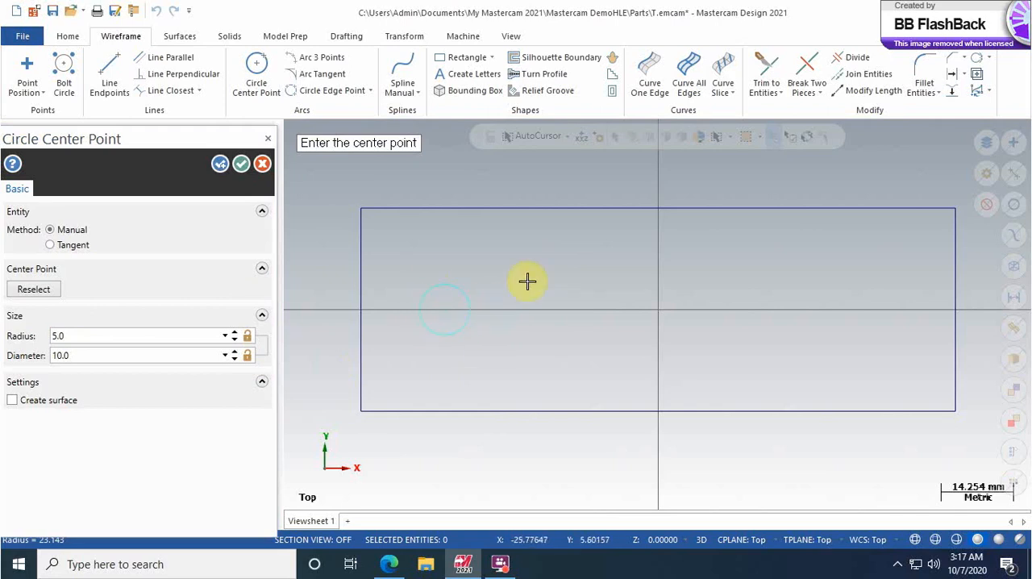
{"action": "left_click", "coordinate": [218, 166]}
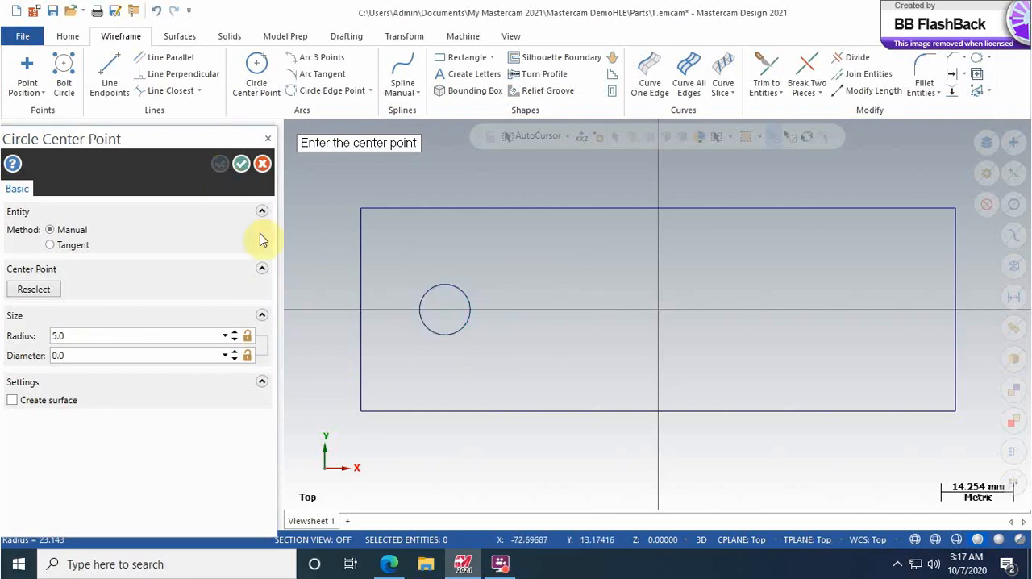
Step: Draw a second circle of radius 12.5 mm concentric with the small circle at -42,0
{"action": "left_click", "coordinate": [444, 316]}
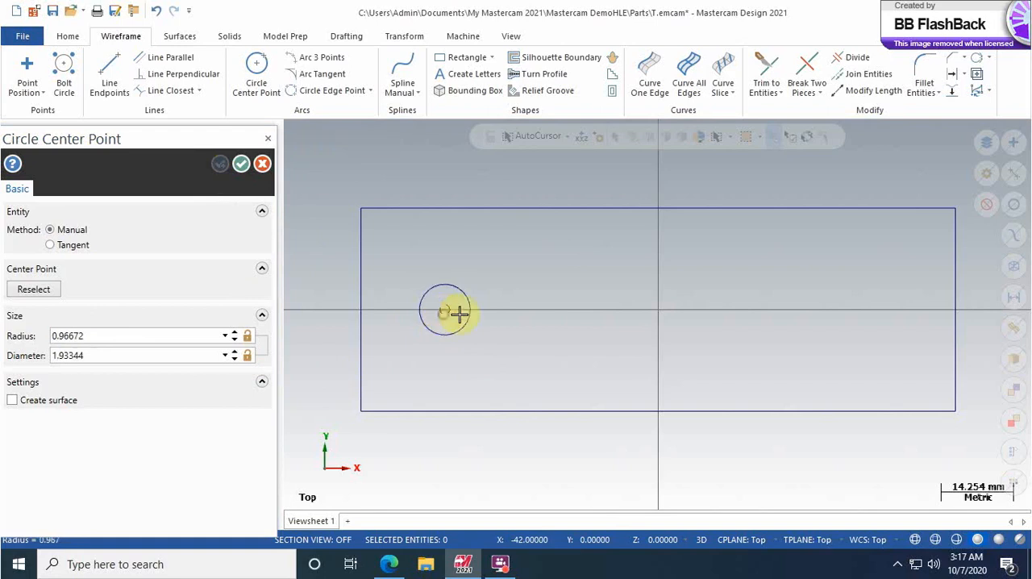
{"action": "left_click", "coordinate": [515, 356]}
{"action": "double_click", "coordinate": [91, 340]}
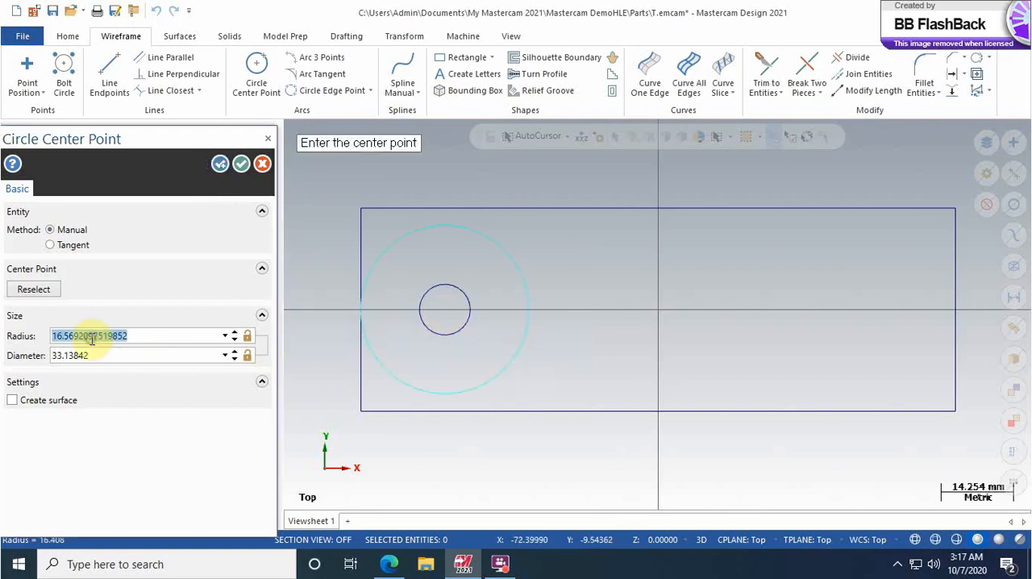
{"action": "type", "text": "1"}
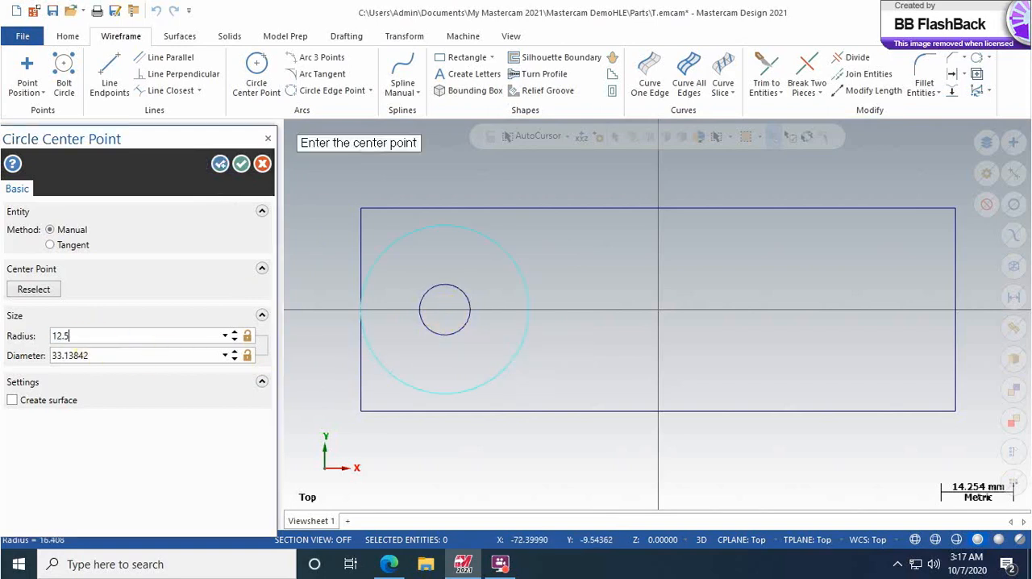
{"action": "type", "text": "2.5"}
{"action": "key", "text": "Return"}
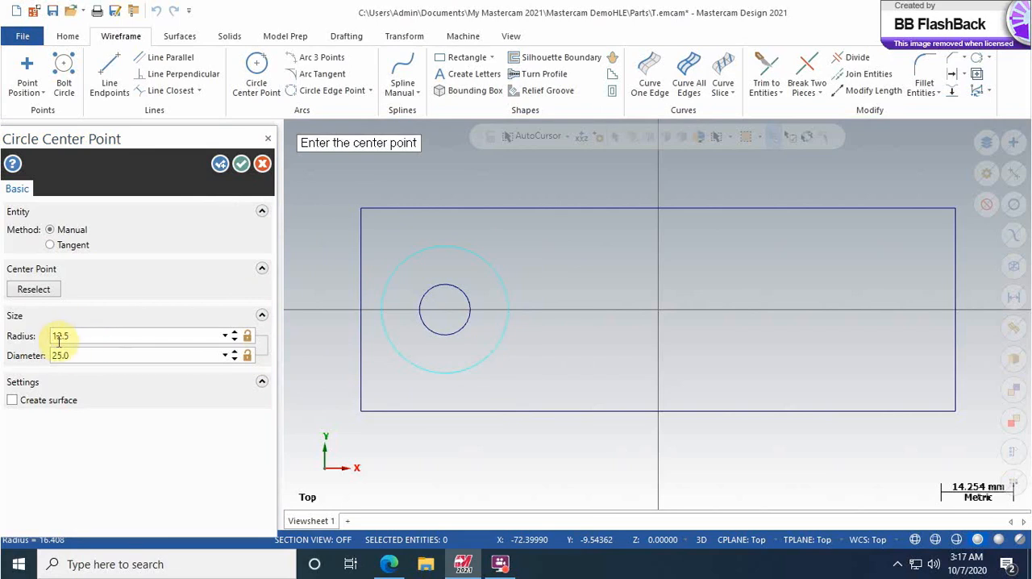
{"action": "left_click", "coordinate": [217, 165]}
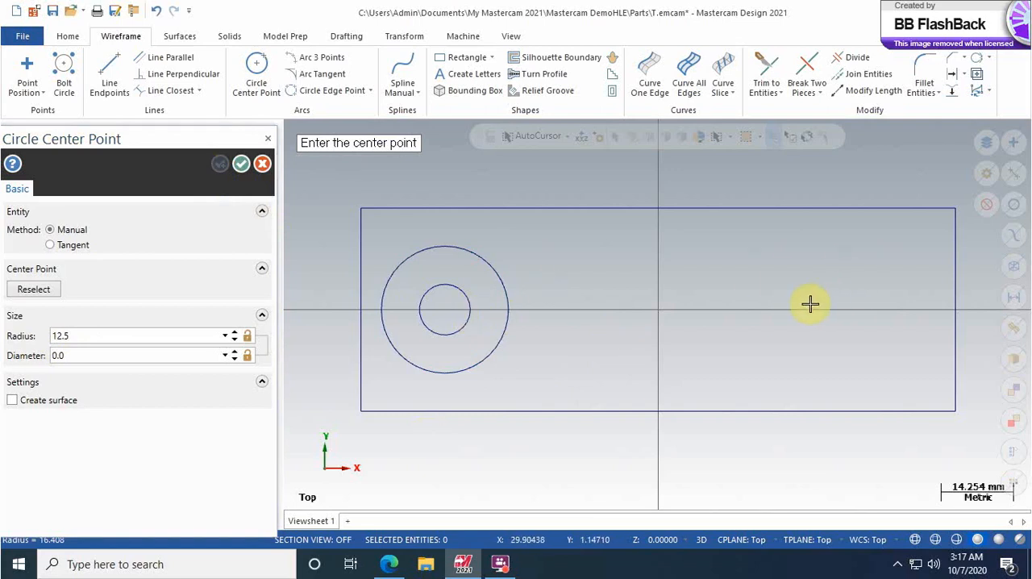
Step: Draw a center-point circle of radius 6 mm at coordinates 42,0 inside the rectangle
{"action": "type", "text": "42,0"}
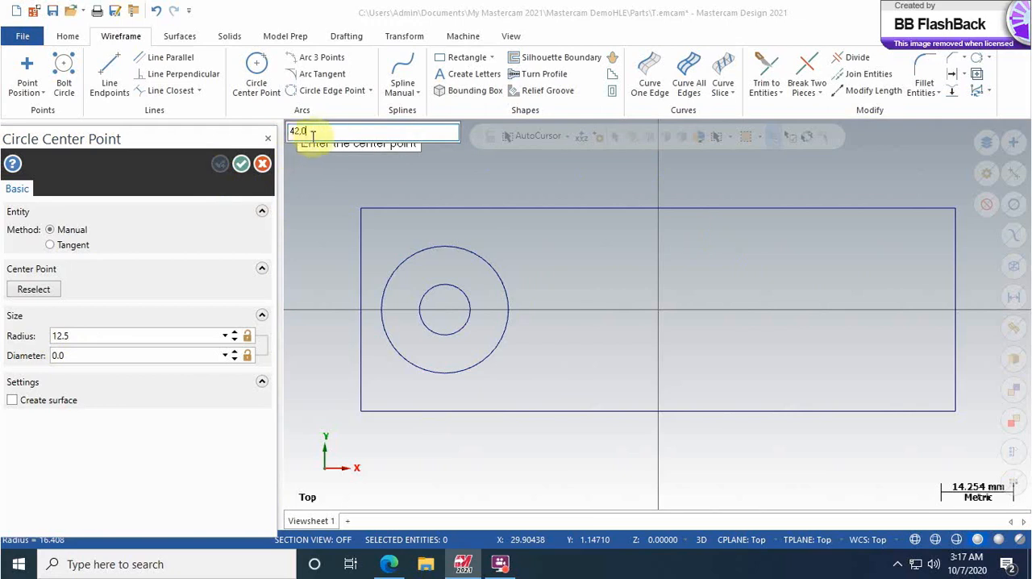
{"action": "key", "text": "Return"}
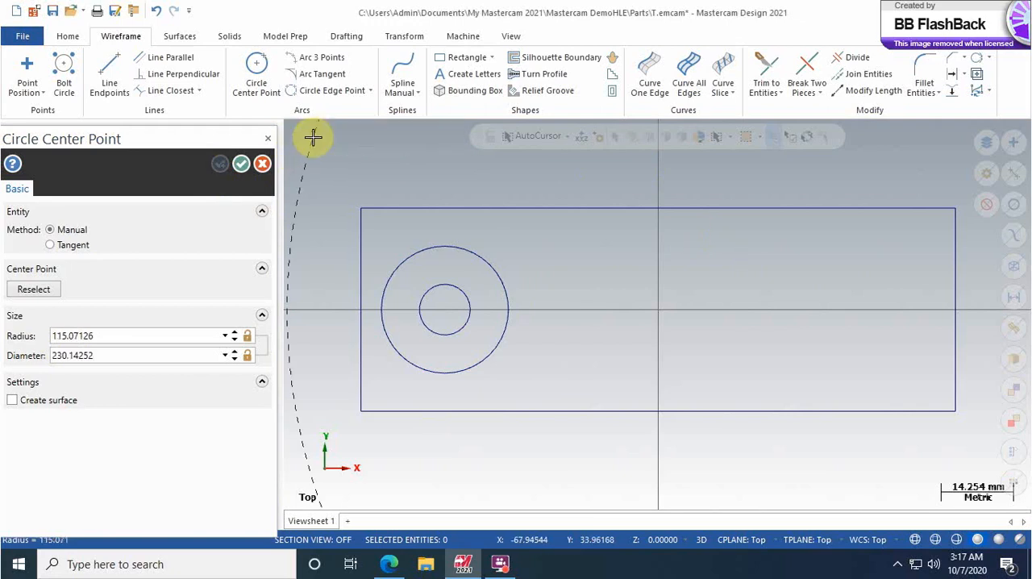
{"action": "scroll", "coordinate": [671, 300], "scroll_direction": "down", "scroll_amount": 1}
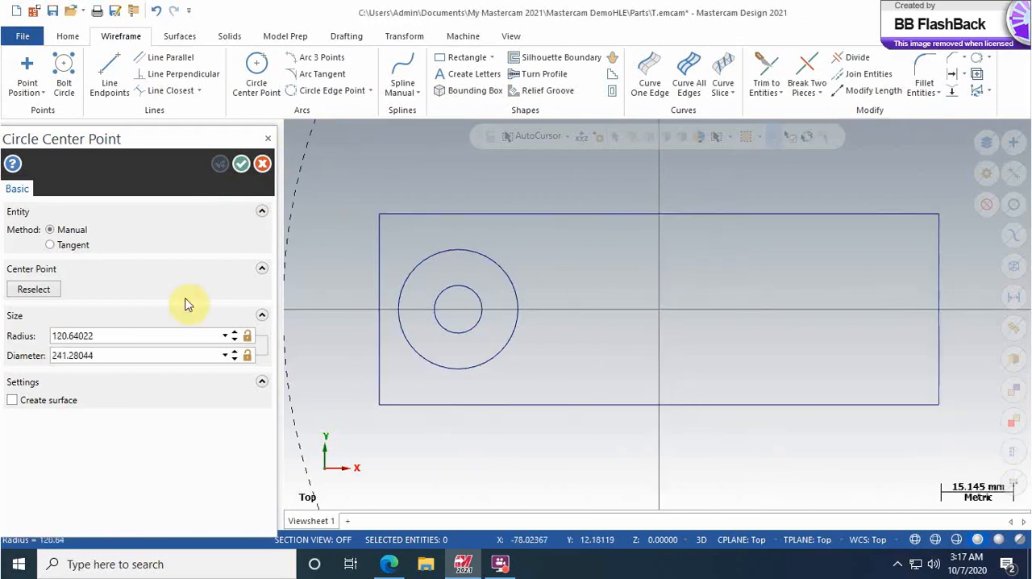
{"action": "double_click", "coordinate": [111, 336]}
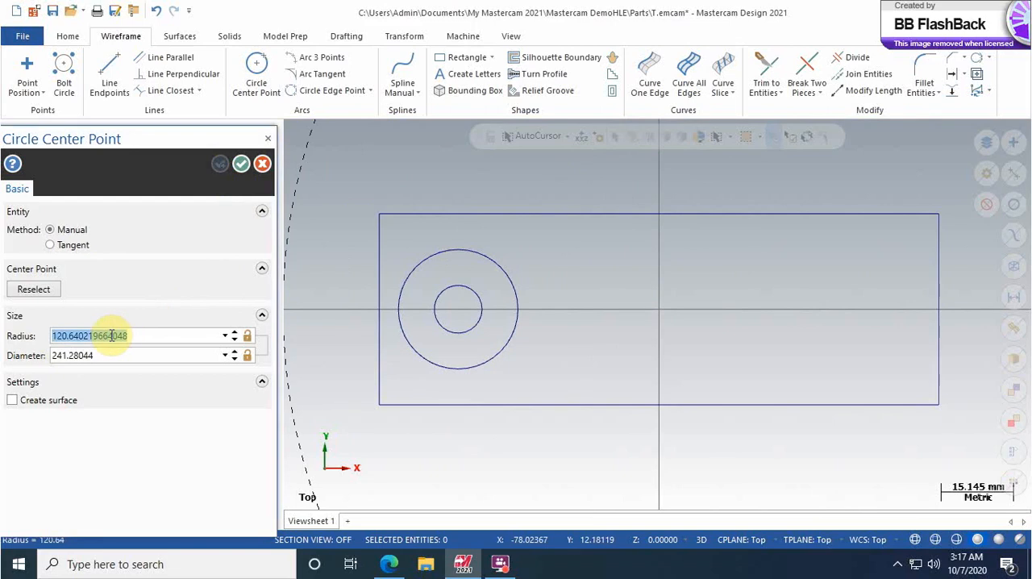
{"action": "type", "text": "6"}
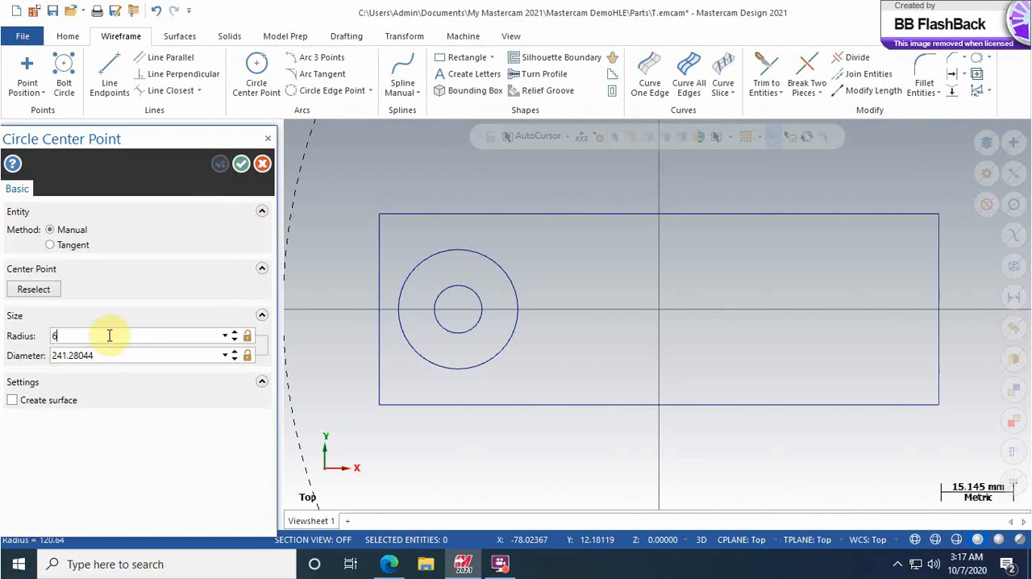
{"action": "left_click", "coordinate": [348, 244]}
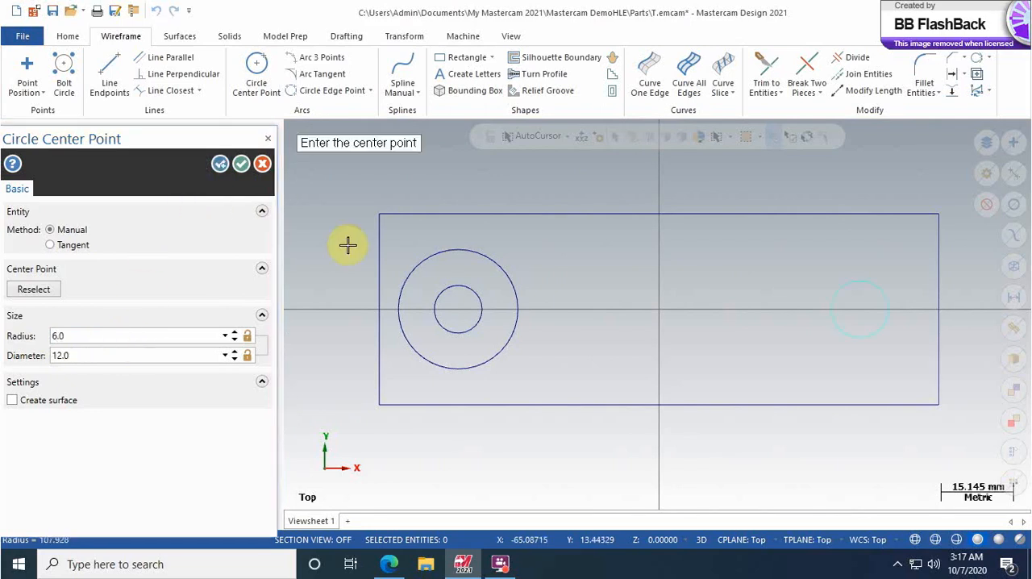
{"action": "key", "text": "Return"}
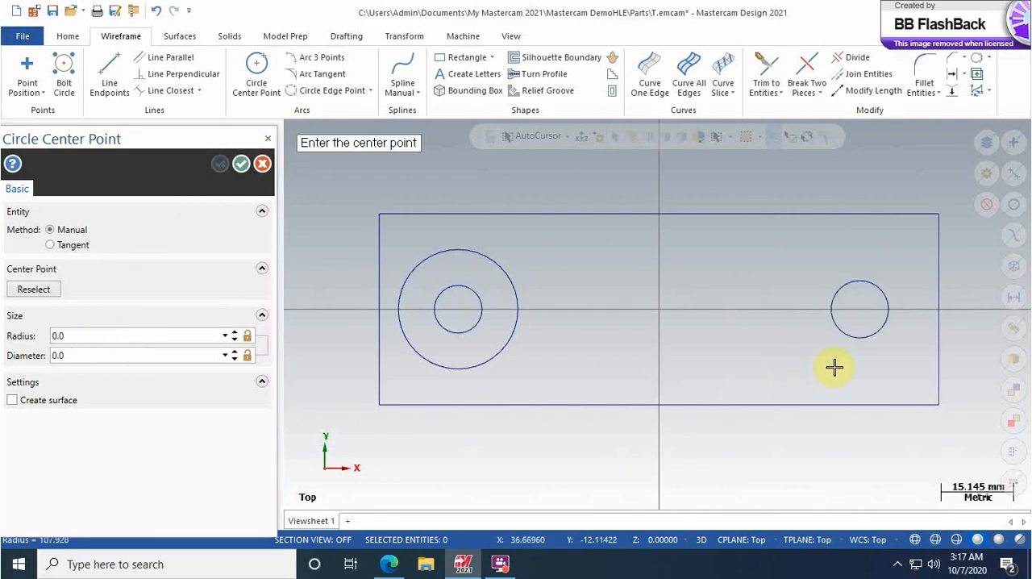
Step: Draw a circle of radius 12.5 mm concentric with the small circle at 42,0, and finish the circle command
{"action": "left_click", "coordinate": [861, 312]}
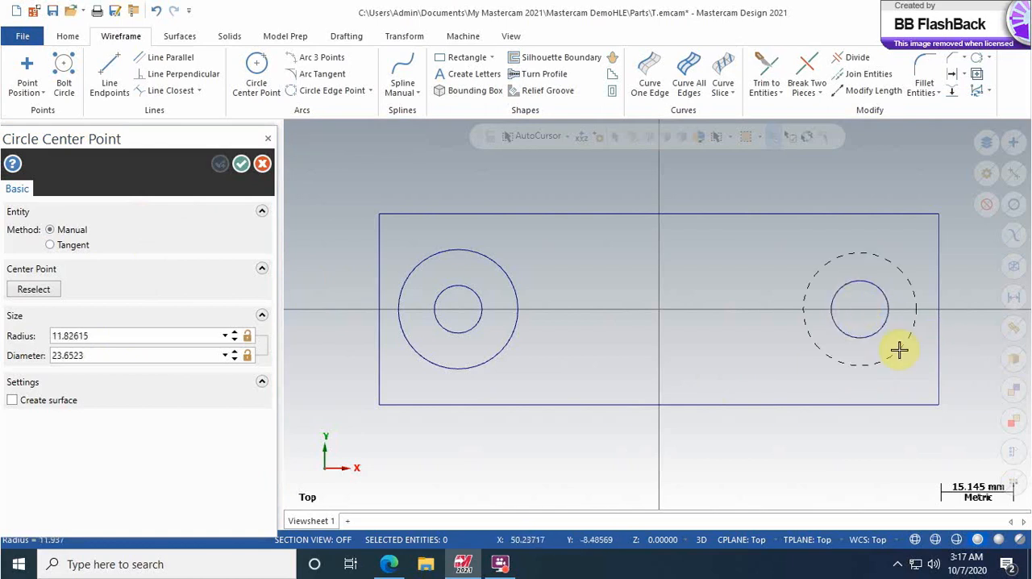
{"action": "left_click", "coordinate": [115, 335]}
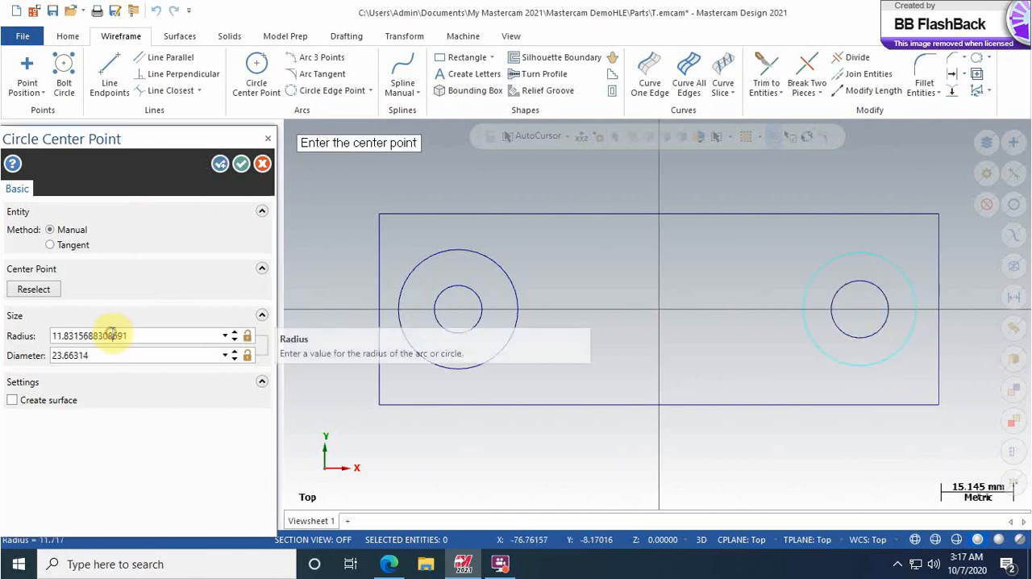
{"action": "left_click_drag", "start_coordinate": [144, 335], "coordinate": [37, 336]}
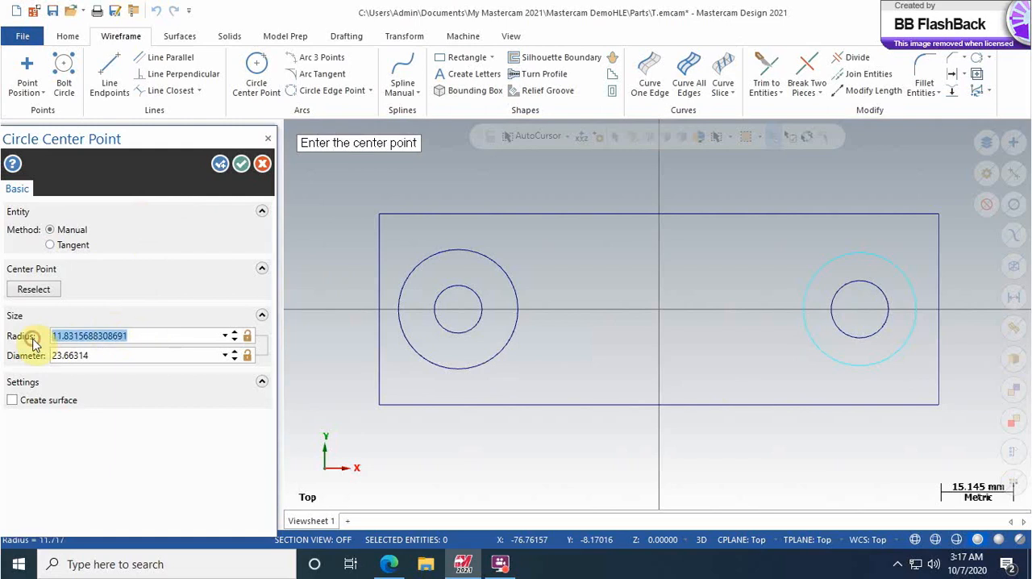
{"action": "type", "text": "12.5"}
{"action": "key", "text": "Return"}
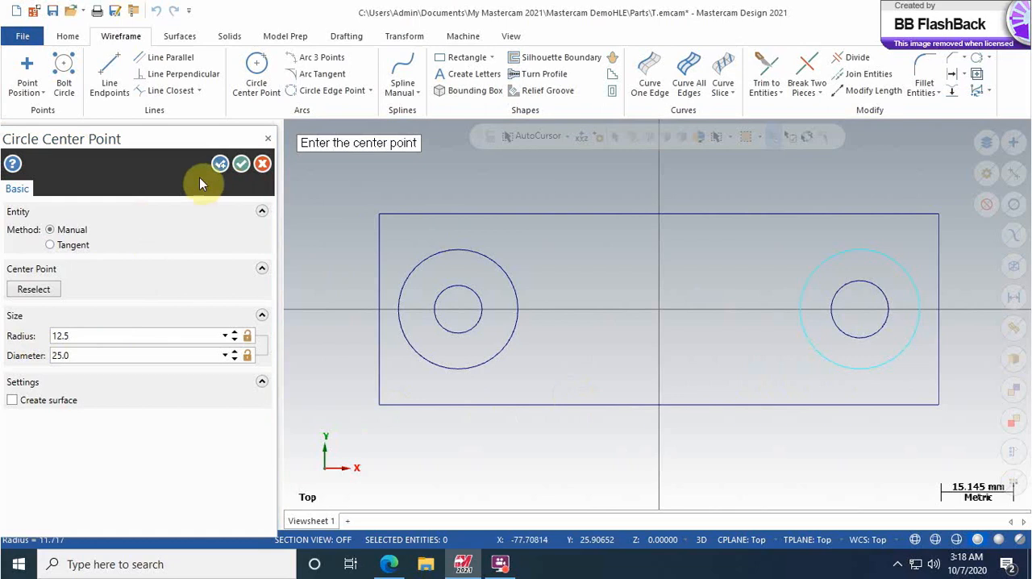
{"action": "left_click", "coordinate": [220, 164]}
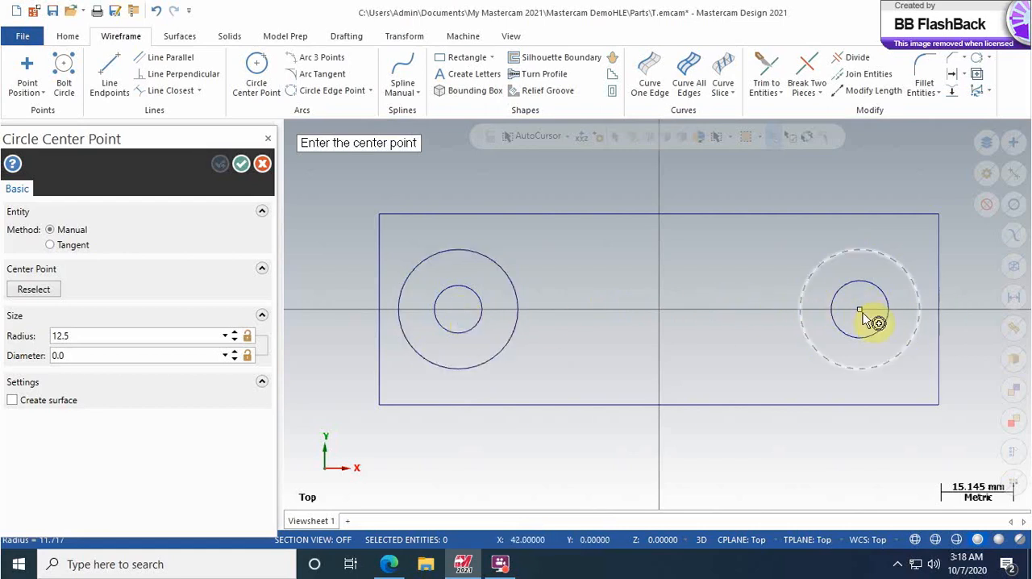
{"action": "left_click", "coordinate": [242, 163]}
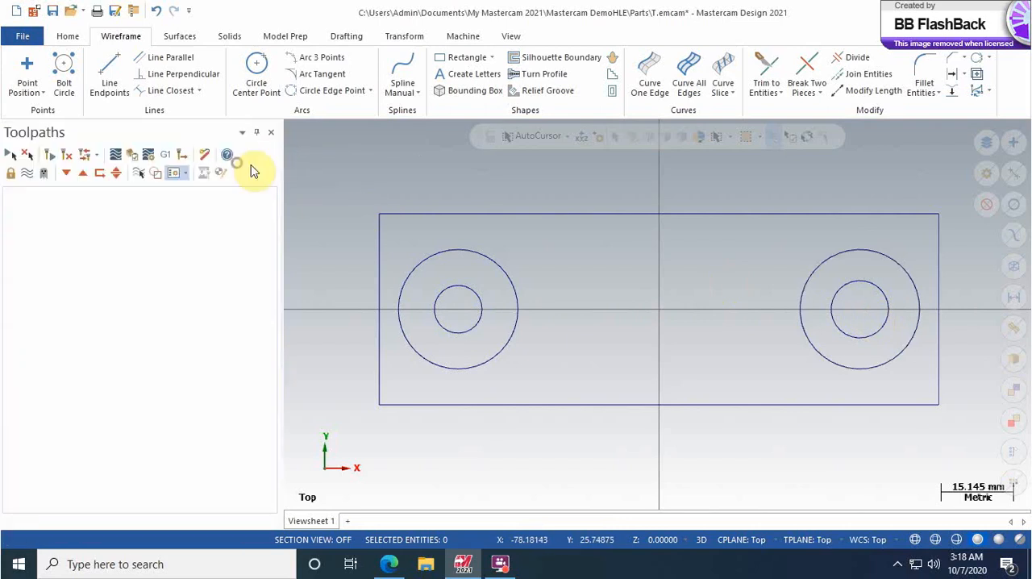
Step: Draw a horizontal centerline from the midpoint of the rectangle's left edge to the midpoint of its right edge
{"action": "left_click", "coordinate": [107, 72]}
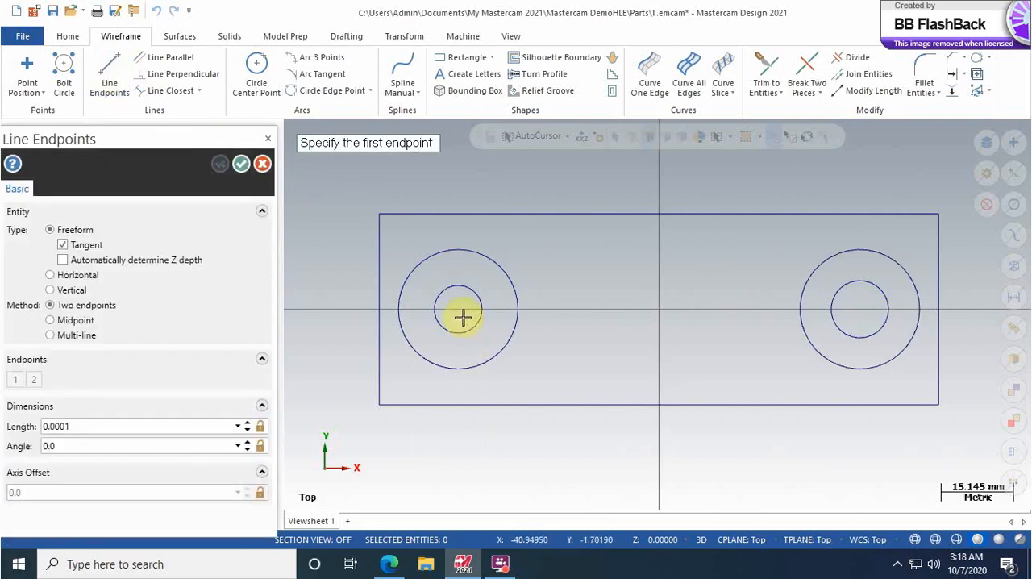
{"action": "left_click", "coordinate": [461, 316]}
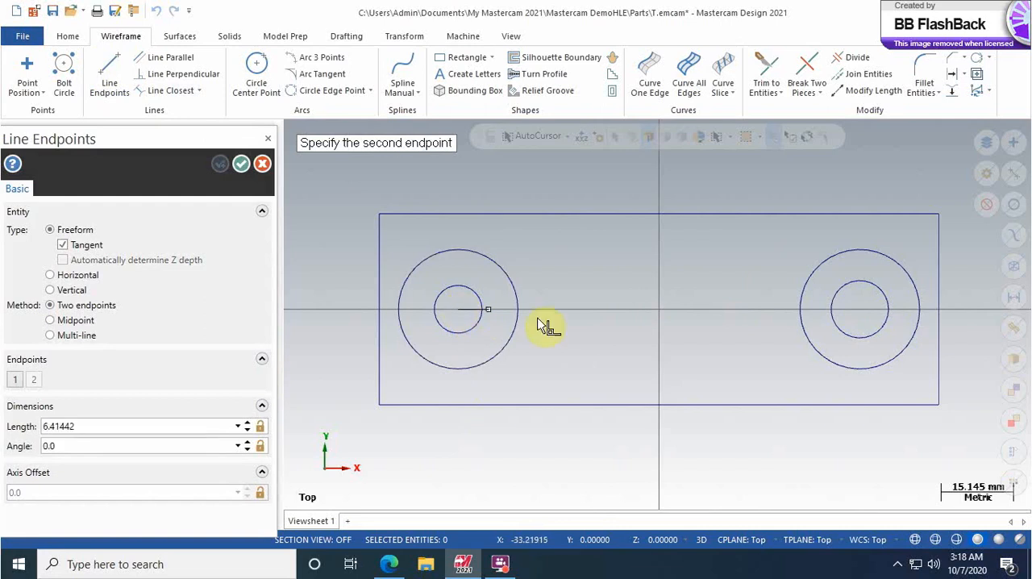
{"action": "left_click", "coordinate": [861, 316]}
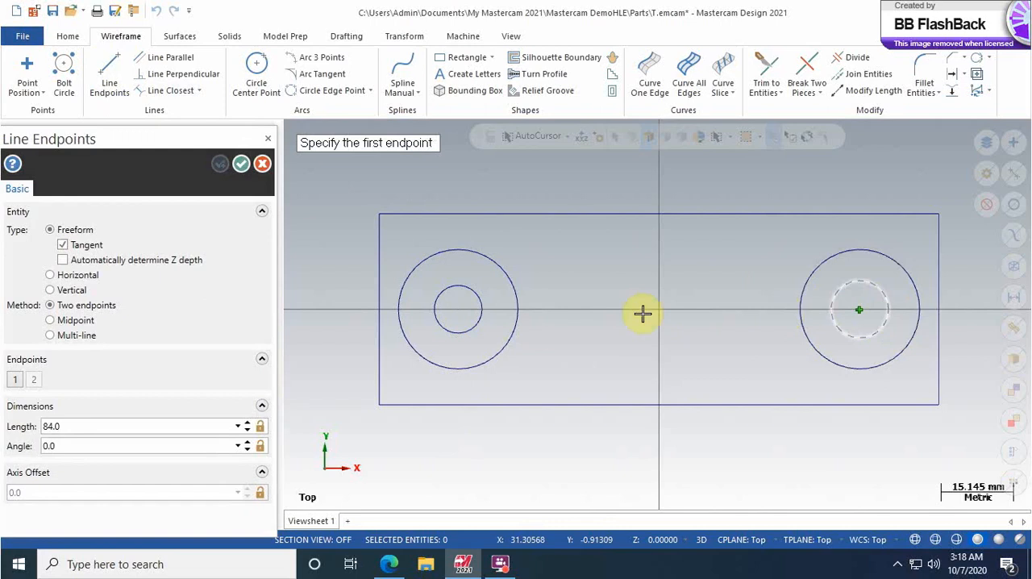
{"action": "left_click", "coordinate": [380, 312]}
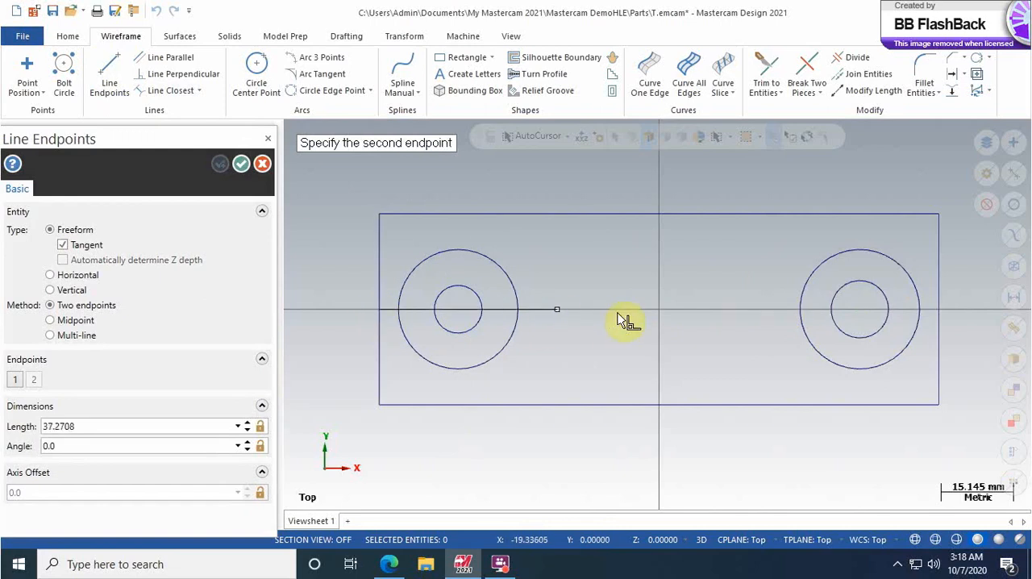
{"action": "left_click", "coordinate": [940, 311]}
{"action": "key", "text": "Escape"}
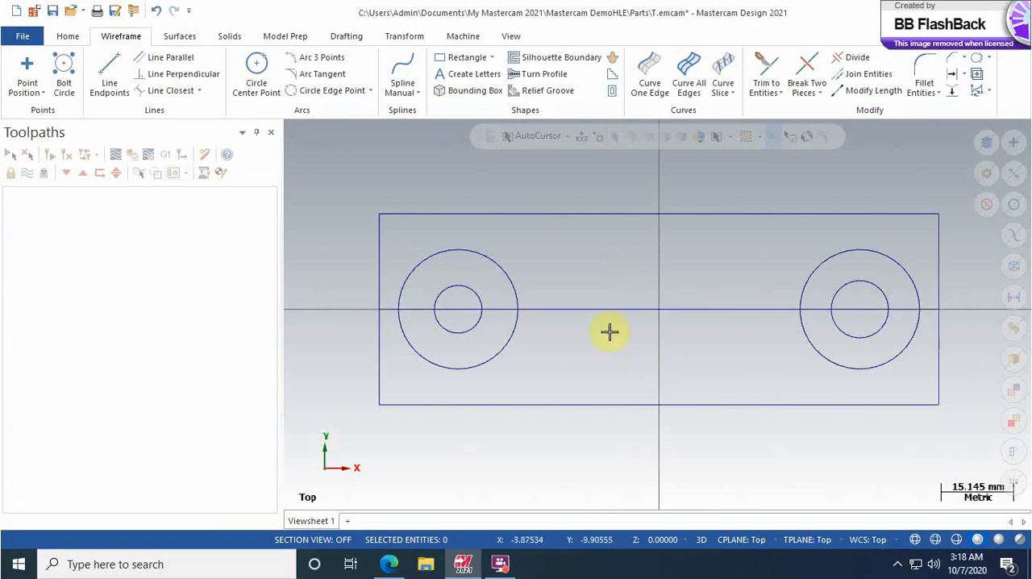
Step: Offset the horizontal centerline by 6 mm as one copy on both sides
{"action": "left_click", "coordinate": [409, 38]}
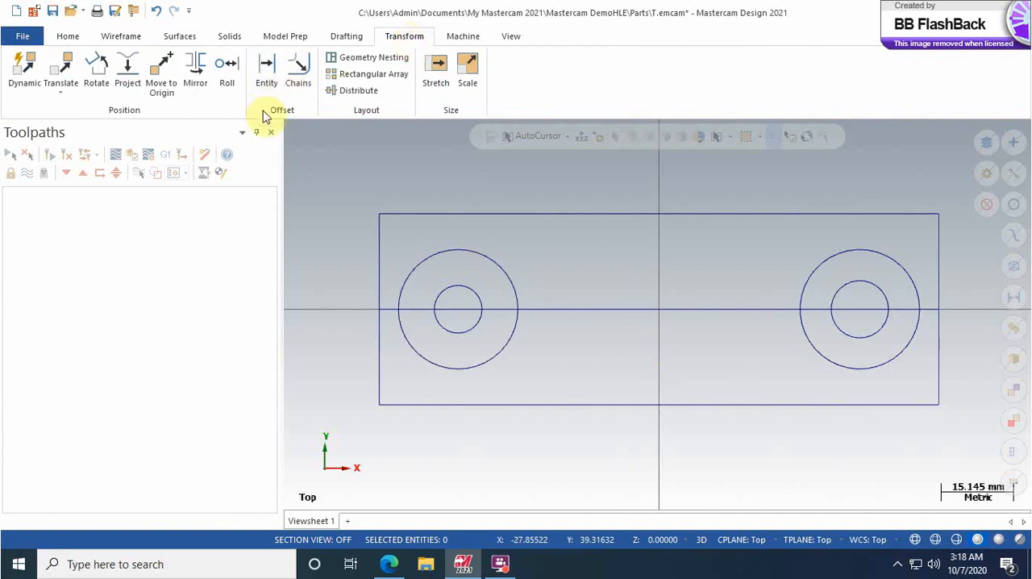
{"action": "left_click", "coordinate": [267, 68]}
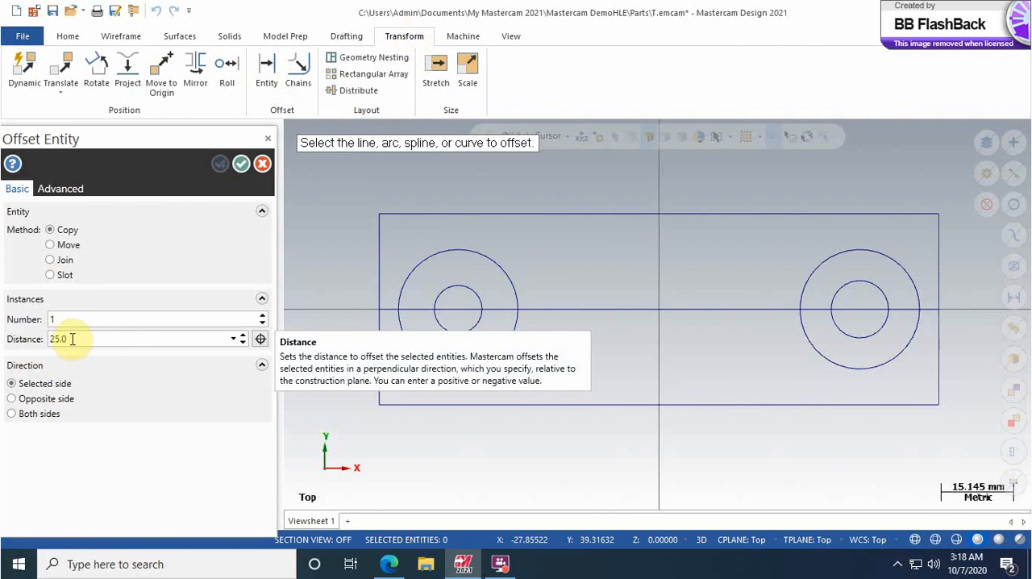
{"action": "left_click", "coordinate": [72, 338]}
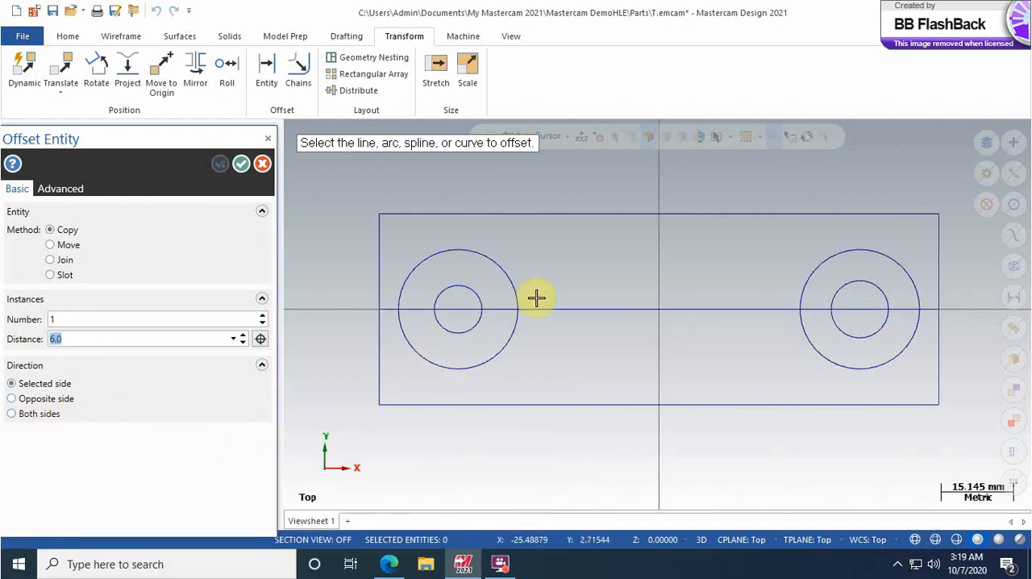
{"action": "left_click", "coordinate": [10, 417]}
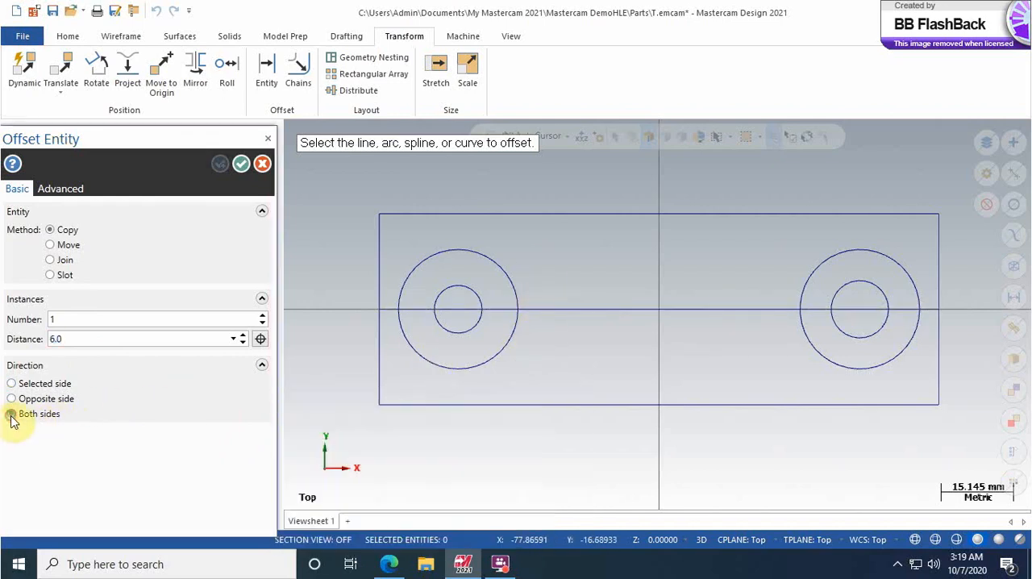
{"action": "left_click", "coordinate": [602, 310]}
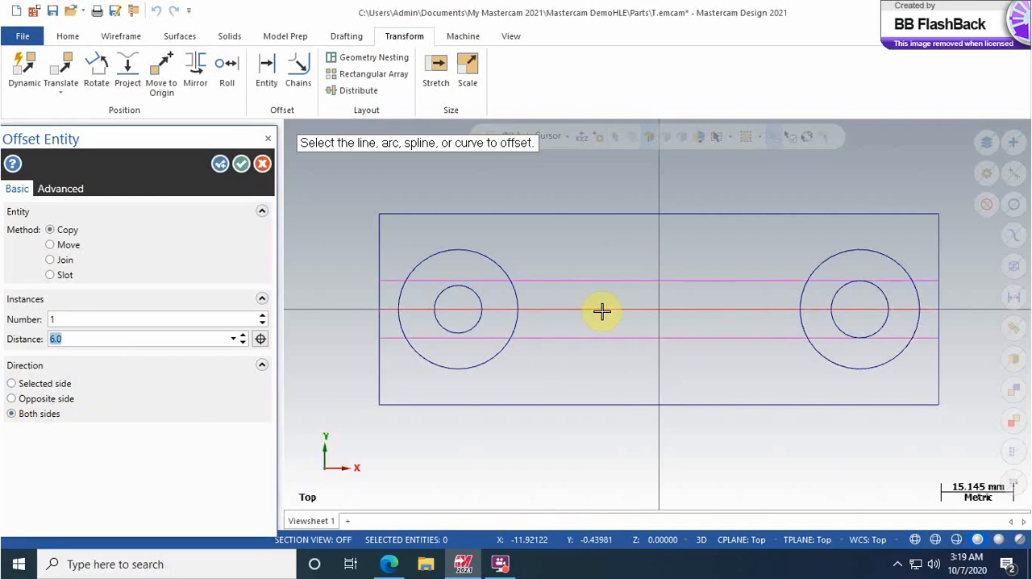
{"action": "left_click", "coordinate": [221, 164]}
{"action": "left_click", "coordinate": [241, 164]}
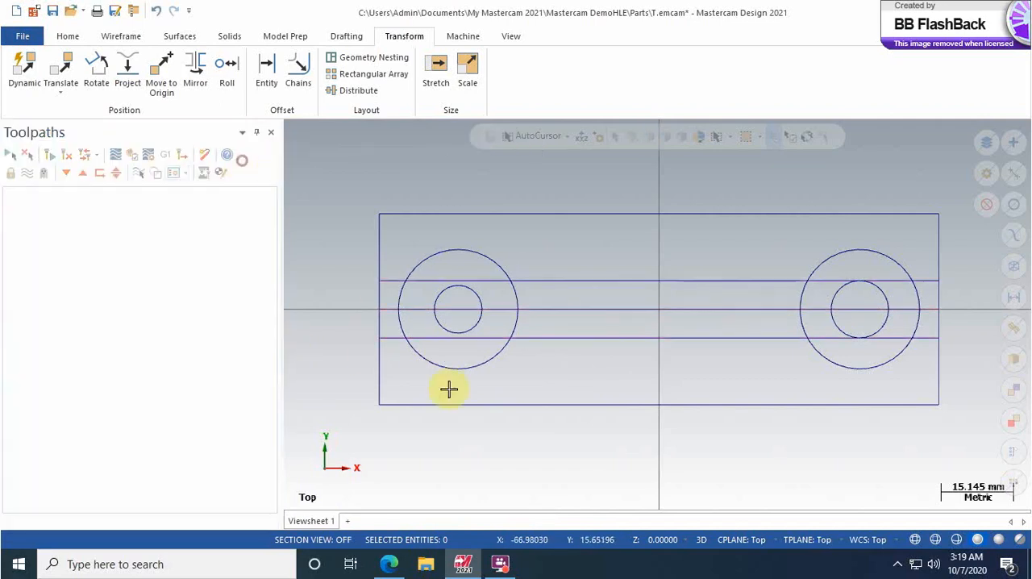
Step: Draw a freeform line about 28.6 mm long from the center of the left circles, sloping down past the rectangle's left edge
{"action": "scroll", "coordinate": [564, 325], "scroll_direction": "up", "scroll_amount": 2}
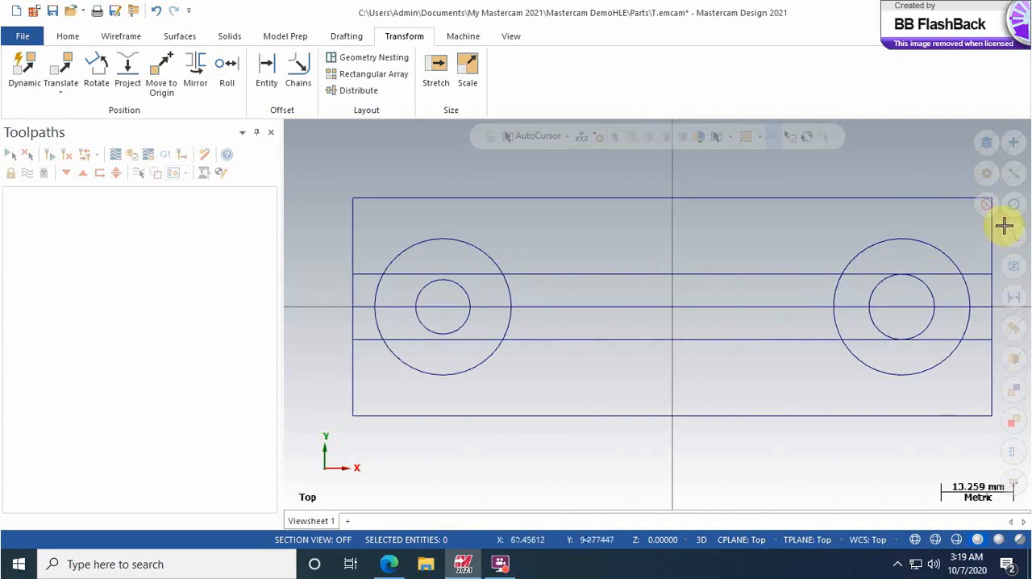
{"action": "left_click", "coordinate": [121, 36]}
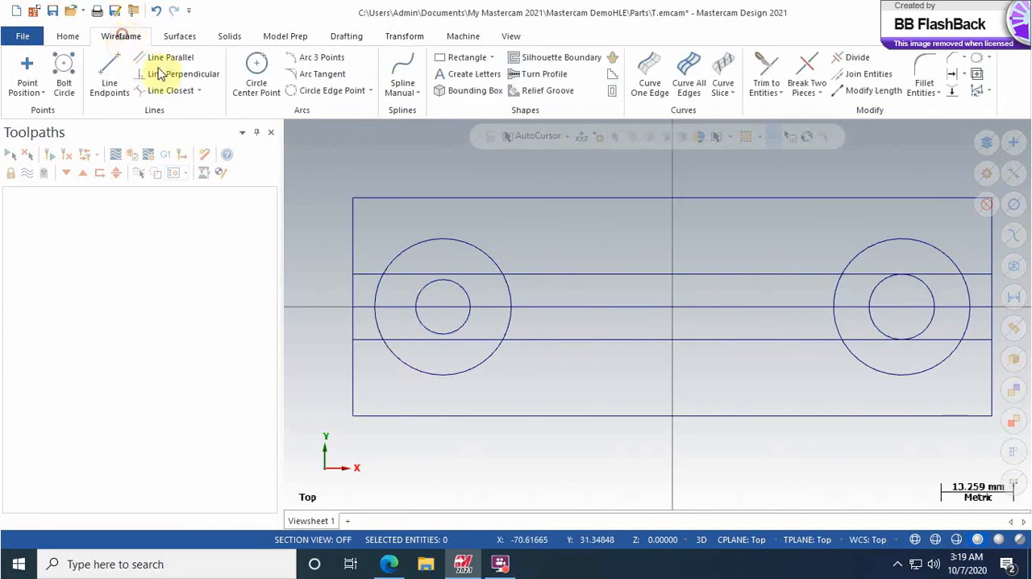
{"action": "left_click", "coordinate": [109, 72]}
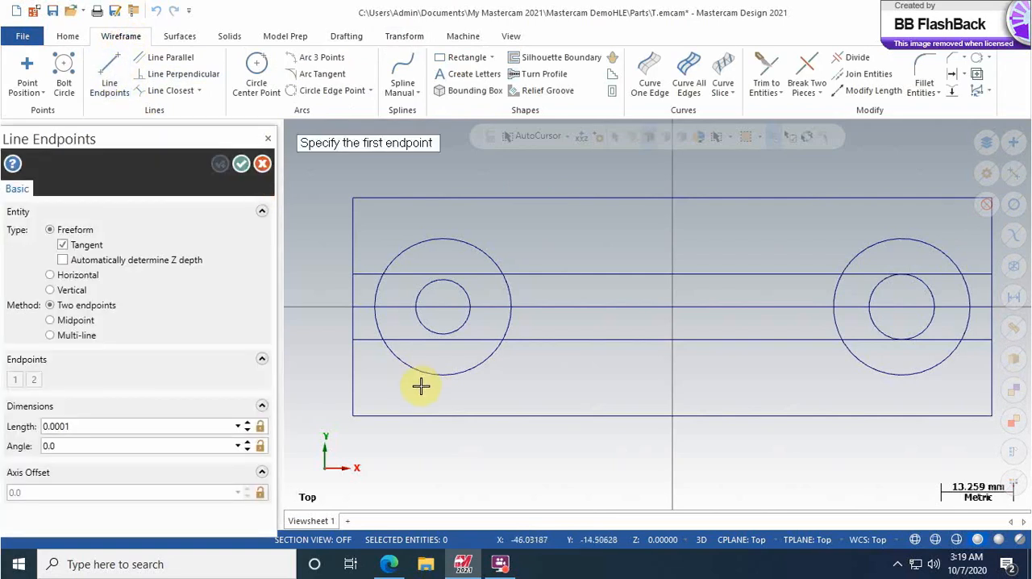
{"action": "scroll", "coordinate": [421, 386], "scroll_direction": "down", "scroll_amount": 2}
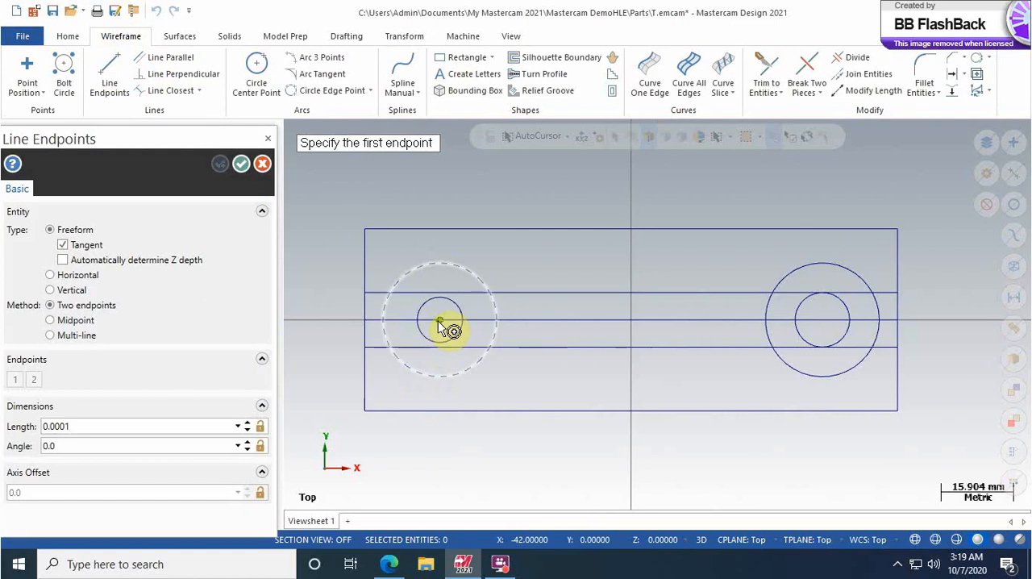
{"action": "left_click", "coordinate": [442, 324]}
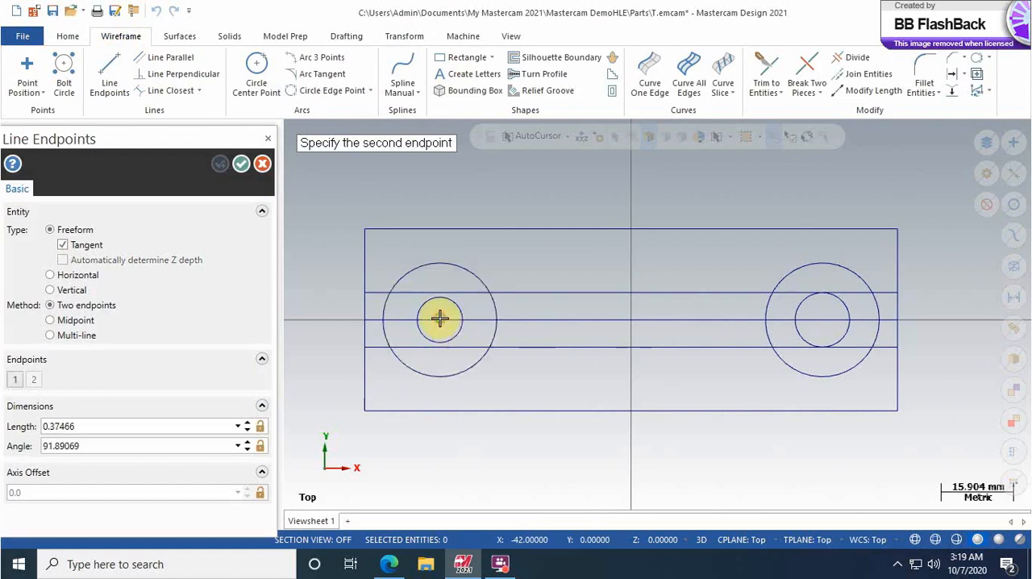
{"action": "left_click", "coordinate": [316, 362]}
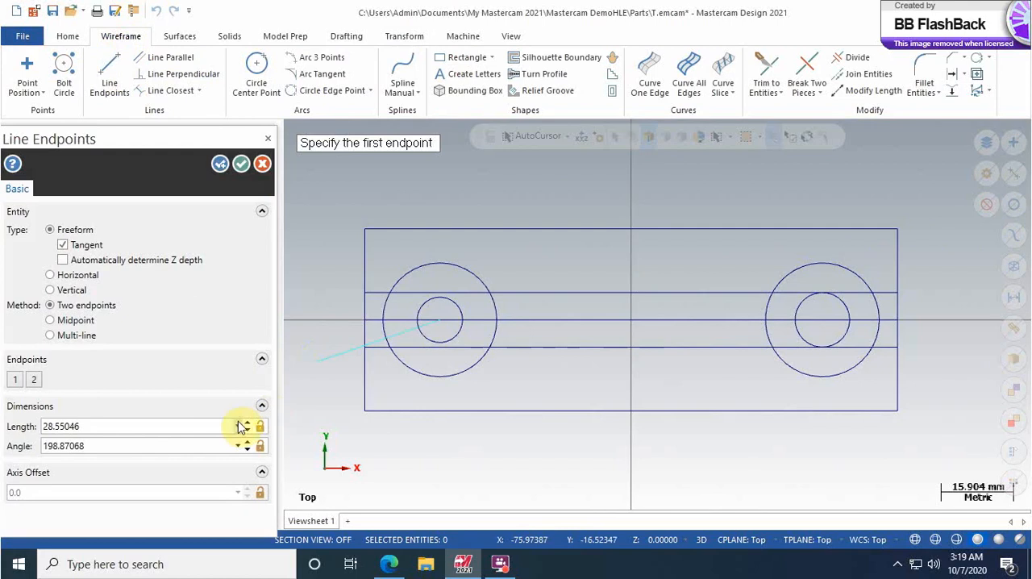
Step: Set the sloped line's angle to 200 degrees and accept the line
{"action": "left_click", "coordinate": [95, 446]}
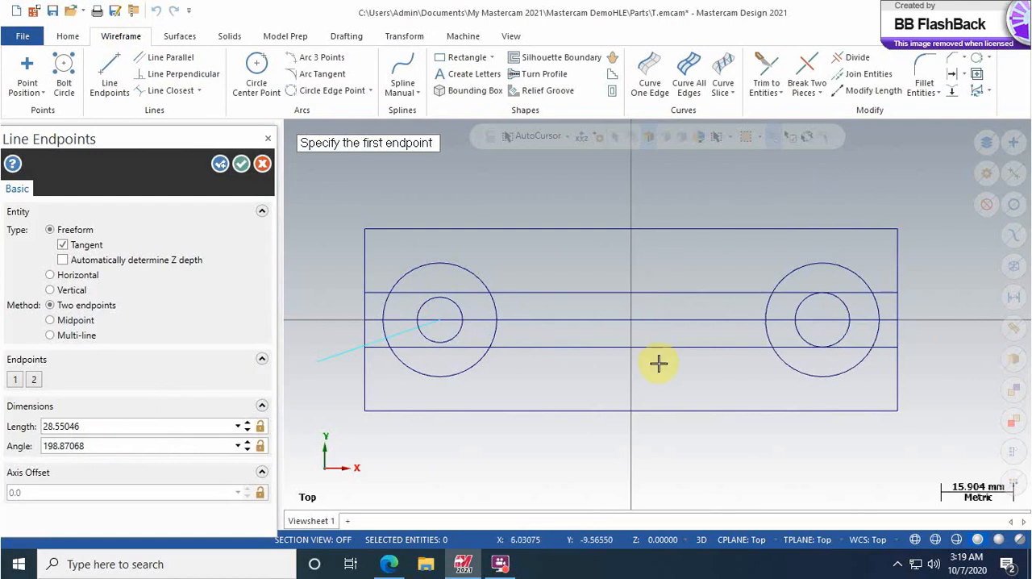
{"action": "left_click", "coordinate": [89, 448]}
{"action": "left_click_drag", "start_coordinate": [130, 447], "coordinate": [10, 439]}
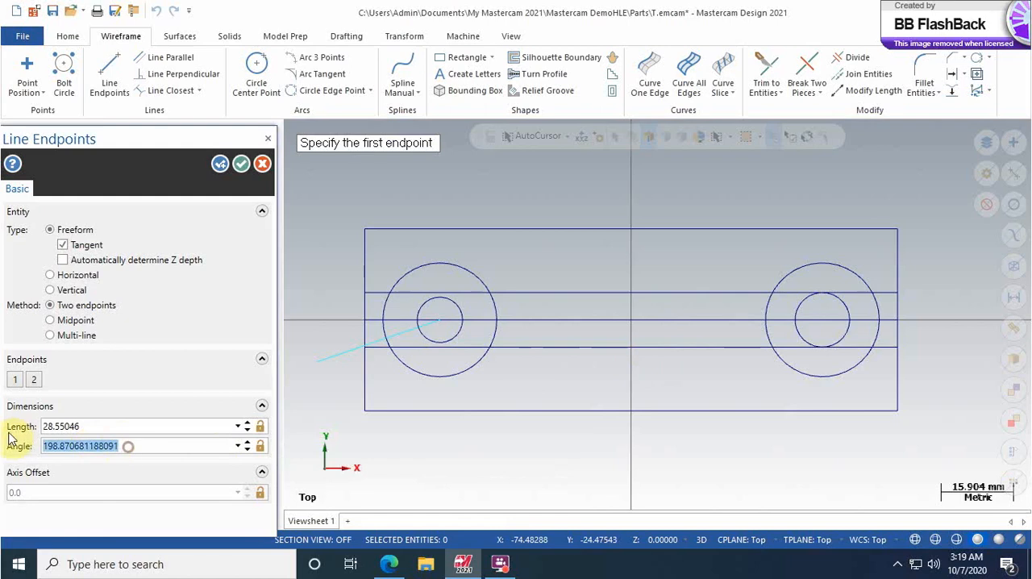
{"action": "type", "text": "20"}
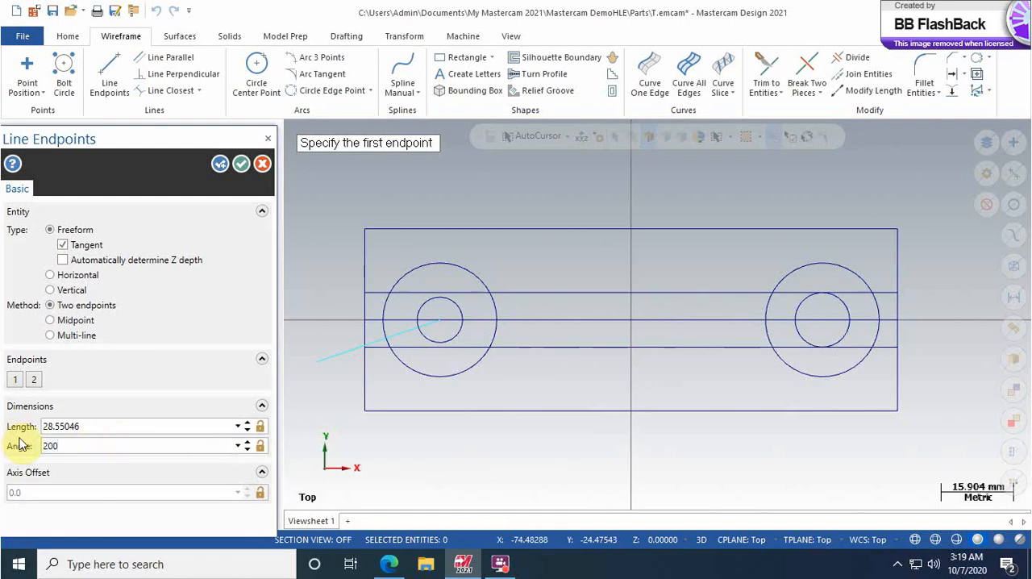
{"action": "type", "text": "0"}
{"action": "key", "text": "Return"}
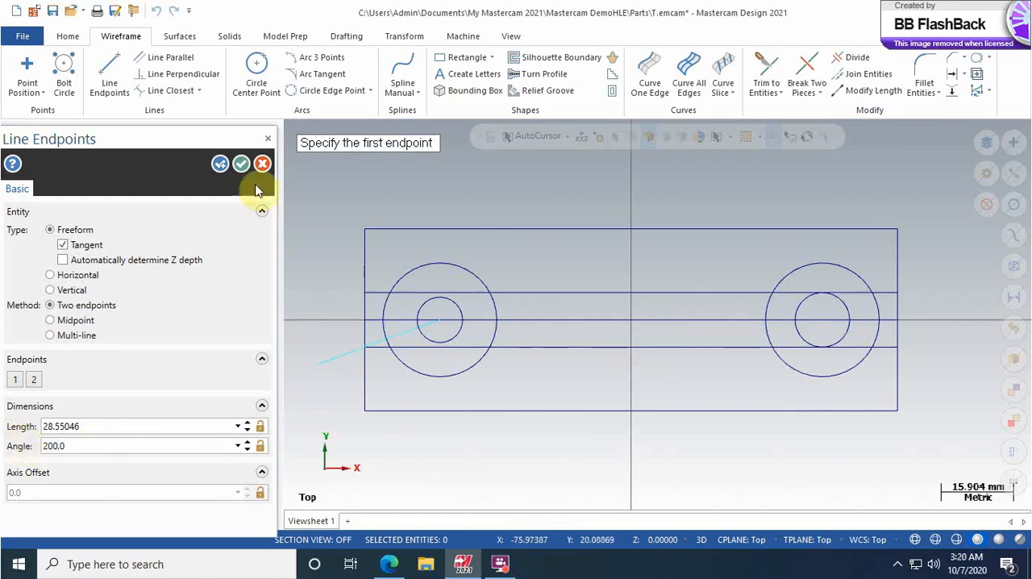
{"action": "left_click", "coordinate": [219, 169]}
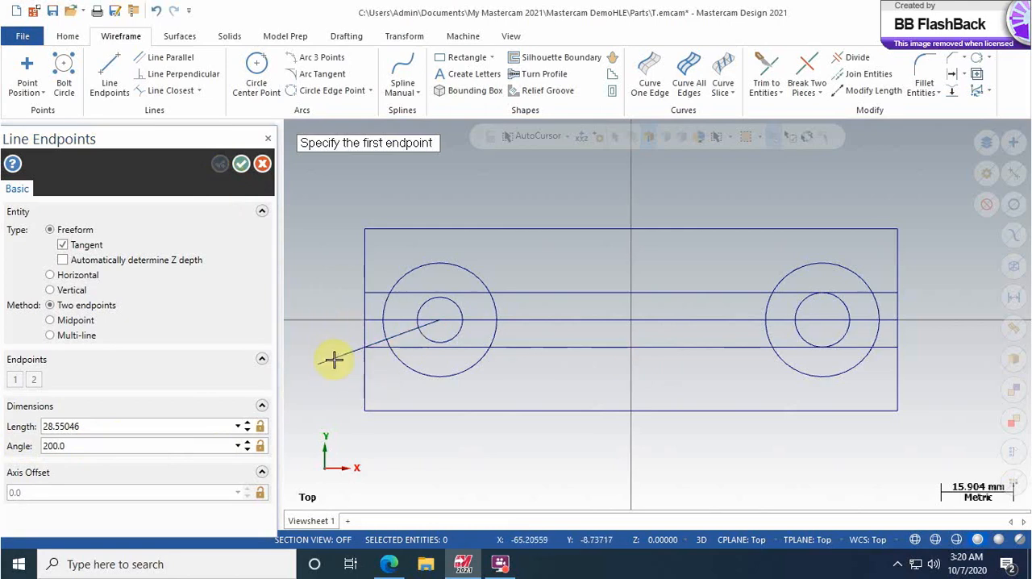
Step: Draw a line about 29.1 mm long from the center of the right circles toward the upper right, at a 20-degree angle
{"action": "left_click", "coordinate": [824, 322]}
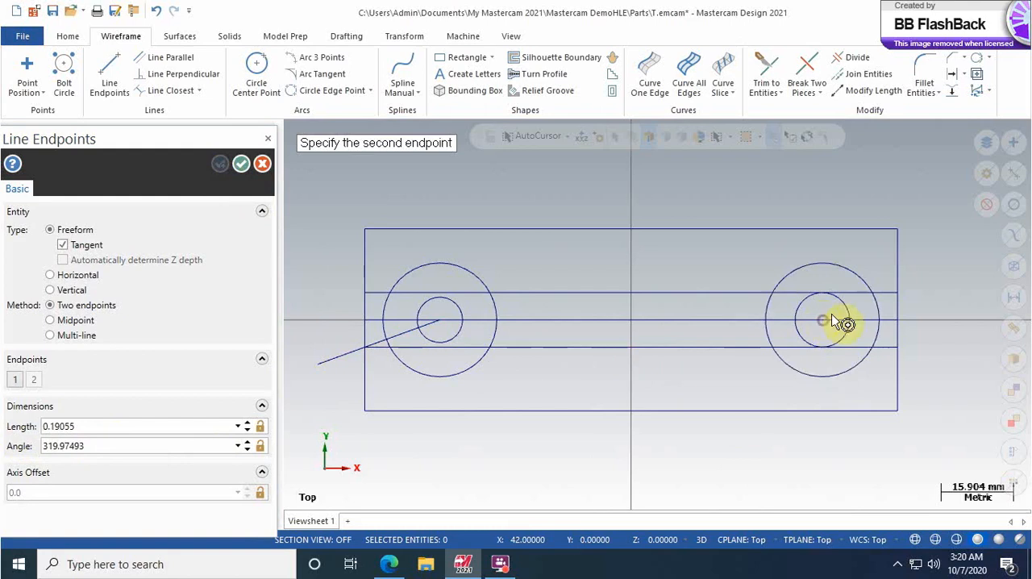
{"action": "left_click", "coordinate": [936, 252]}
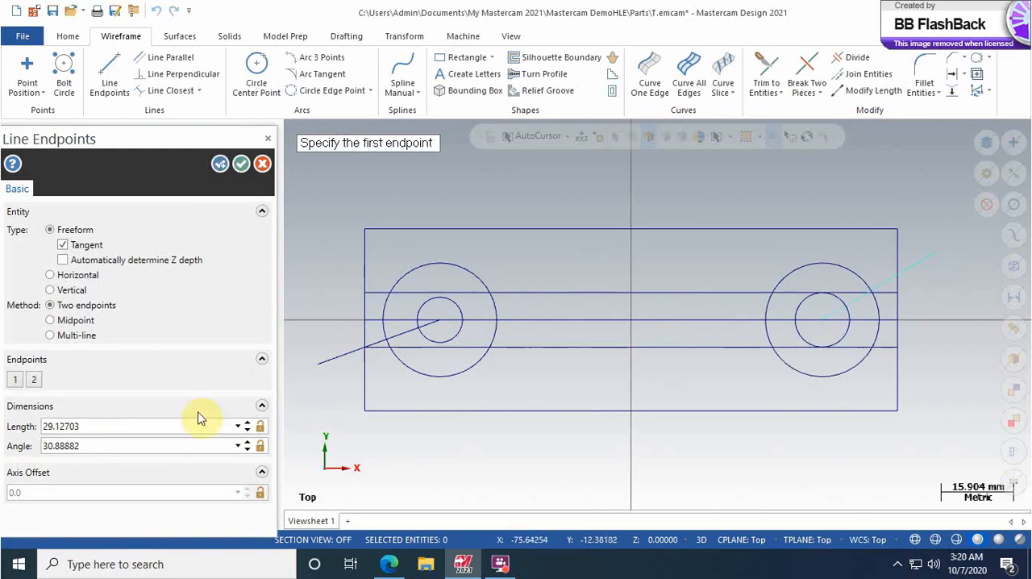
{"action": "left_click", "coordinate": [94, 445]}
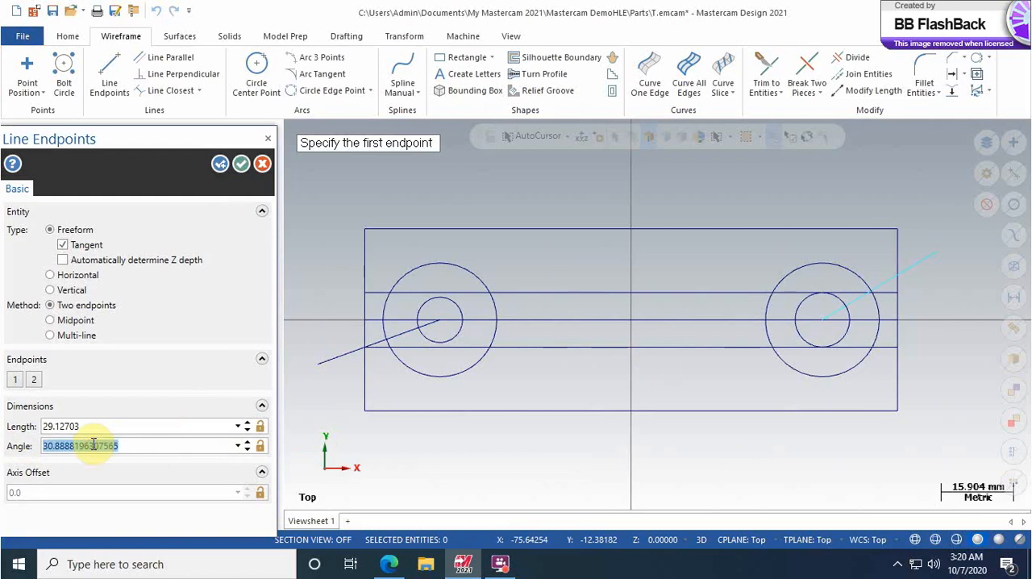
{"action": "type", "text": "20.0"}
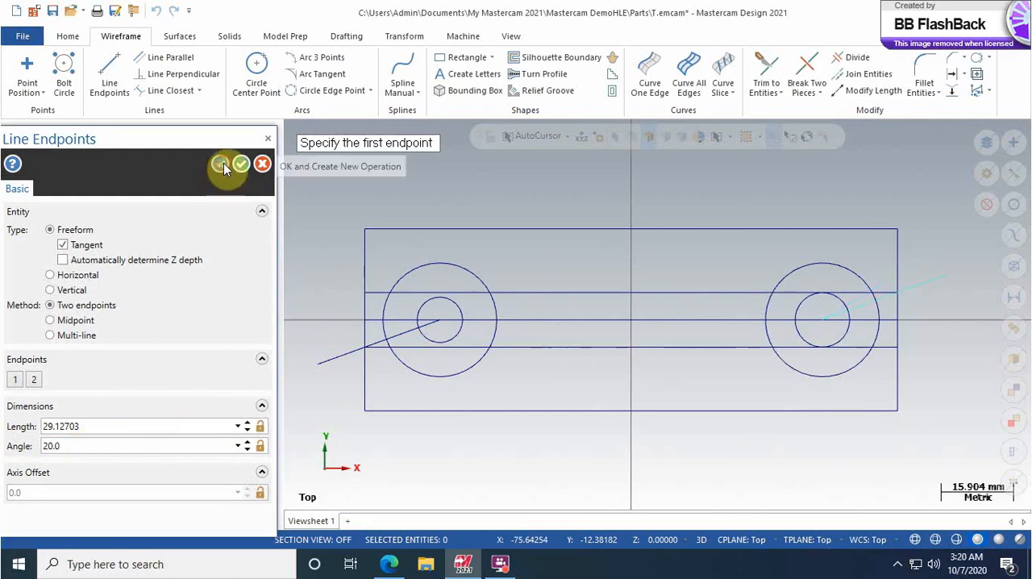
{"action": "left_click", "coordinate": [223, 163]}
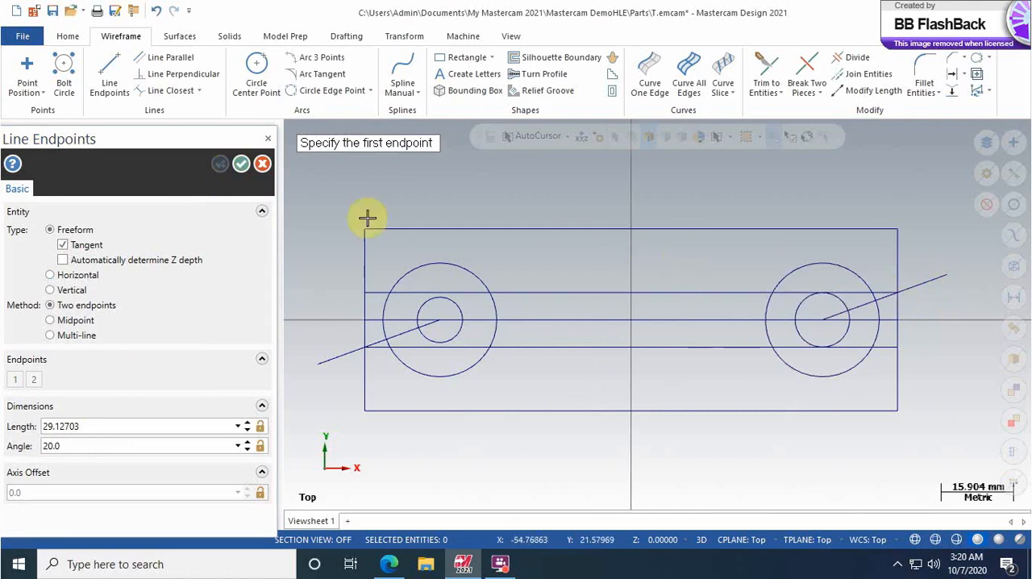
{"action": "left_click", "coordinate": [241, 165]}
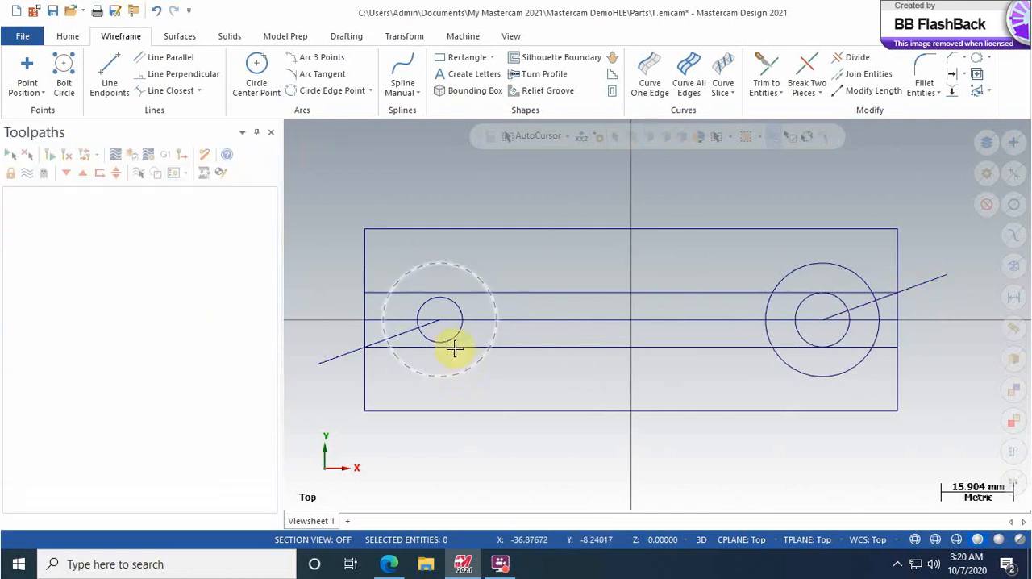
Step: Offset the sloped line at the left circles by 5 mm as one copy on both sides
{"action": "scroll", "coordinate": [448, 350], "scroll_direction": "down", "scroll_amount": 1}
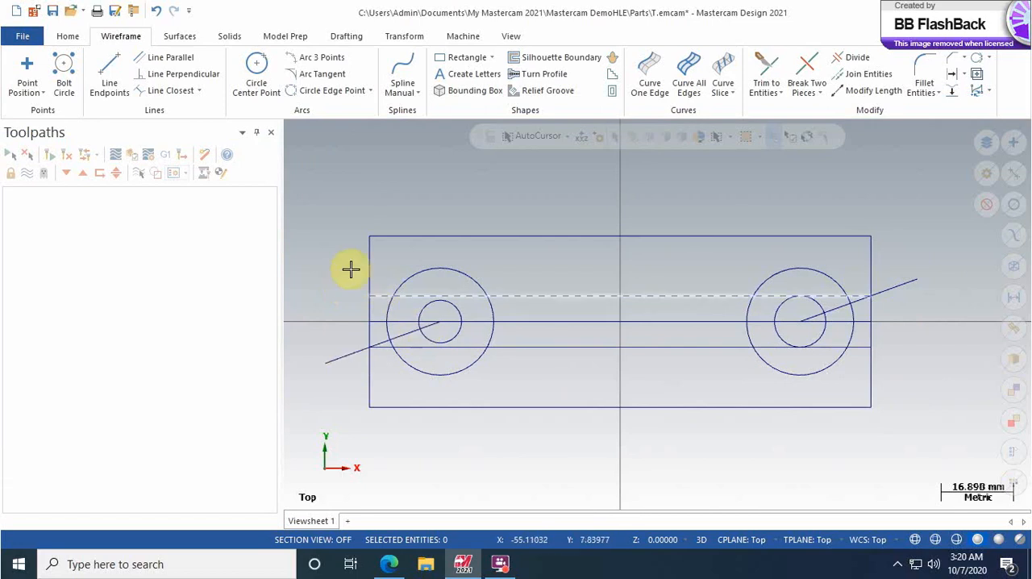
{"action": "left_click", "coordinate": [412, 40]}
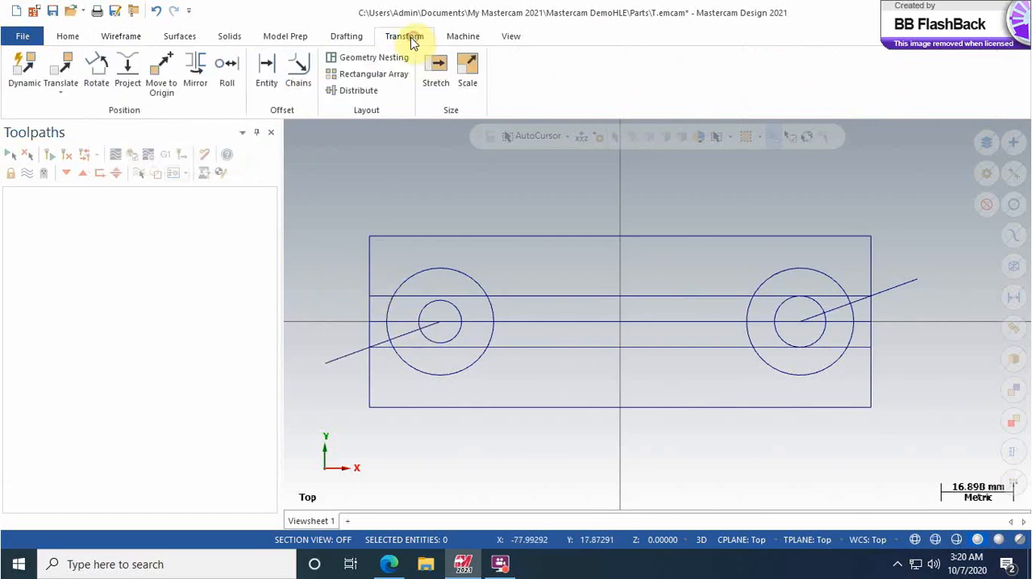
{"action": "left_click", "coordinate": [266, 69]}
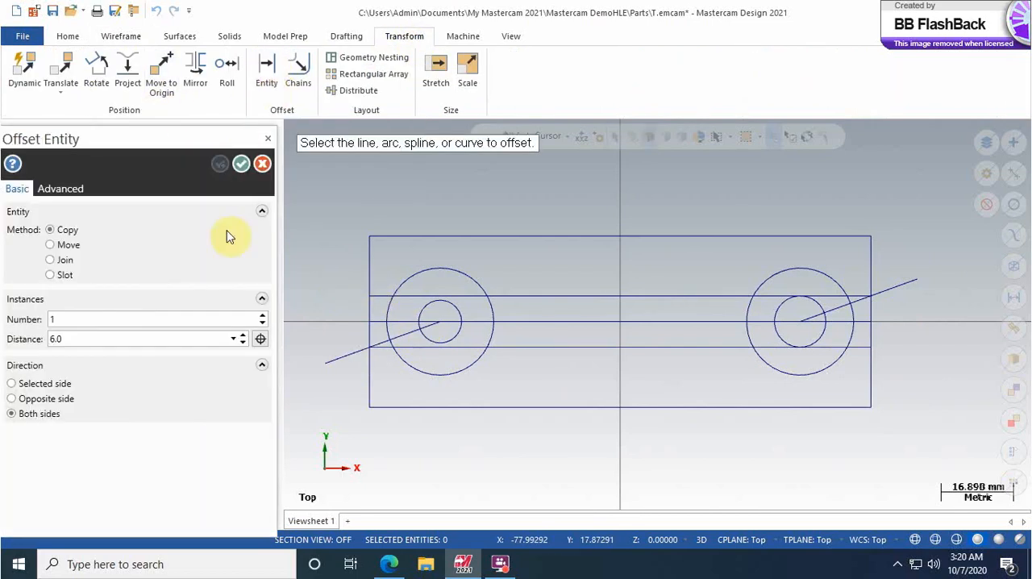
{"action": "double_click", "coordinate": [72, 339]}
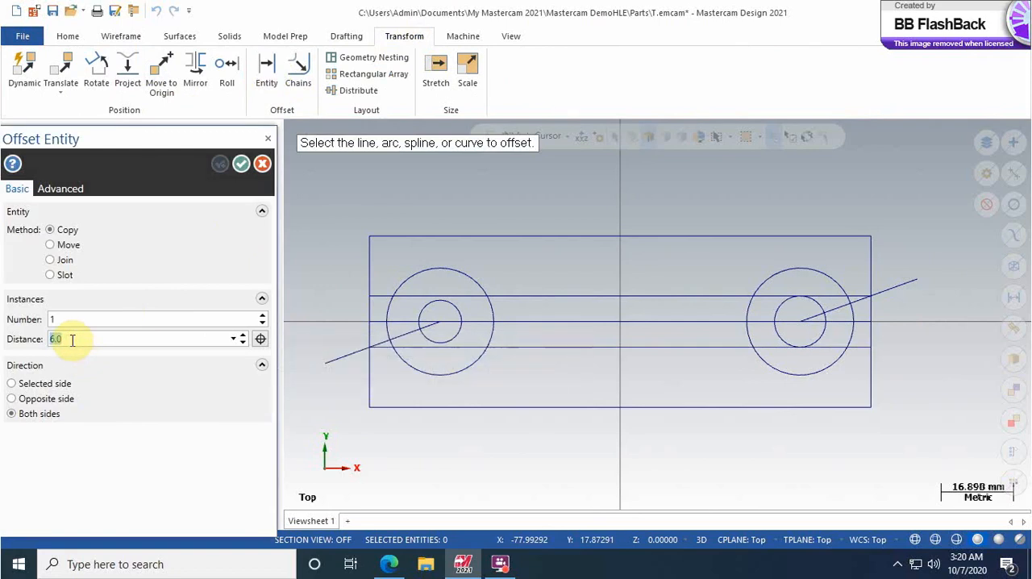
{"action": "type", "text": "5"}
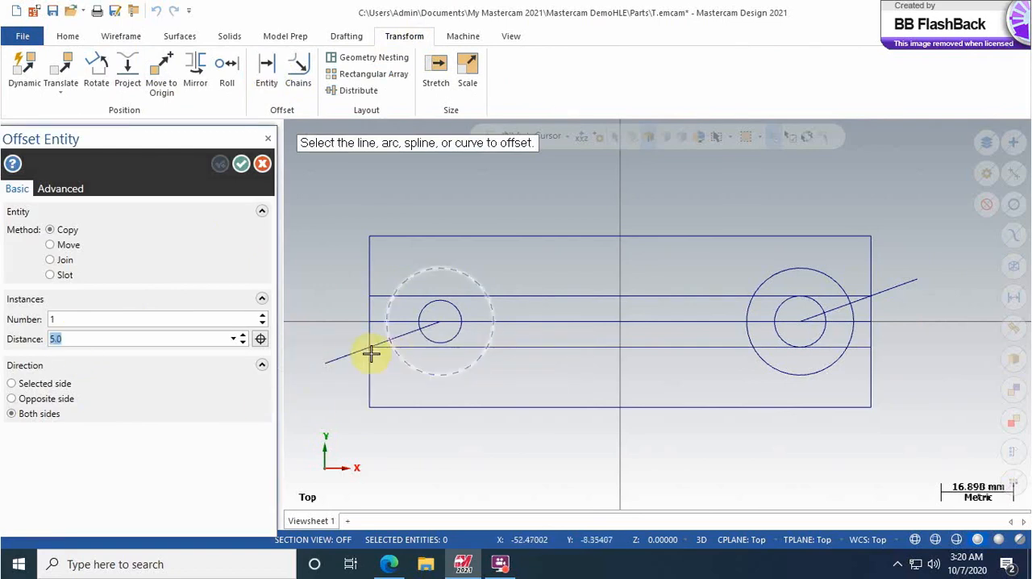
{"action": "left_click", "coordinate": [355, 352]}
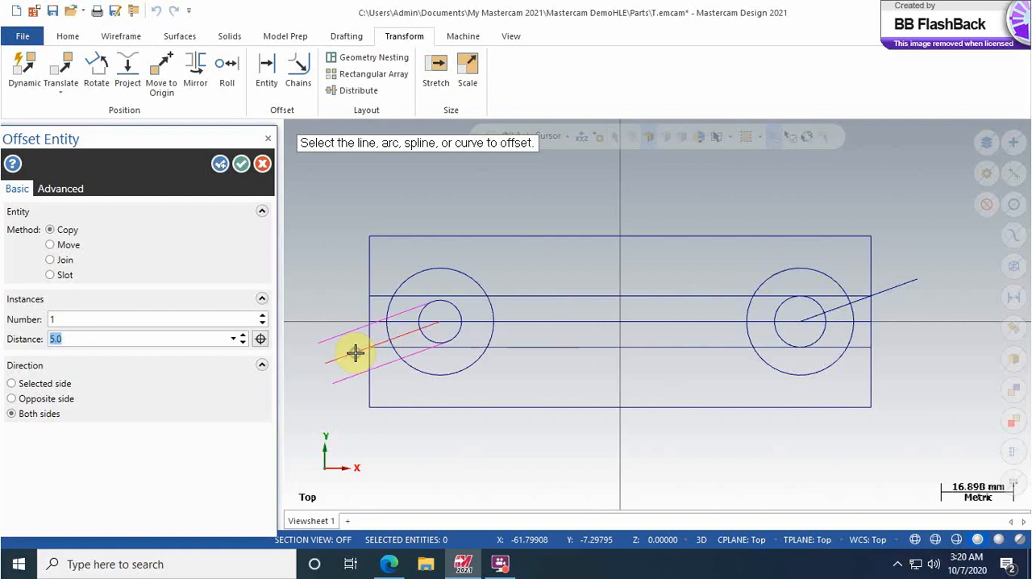
{"action": "left_click", "coordinate": [220, 164]}
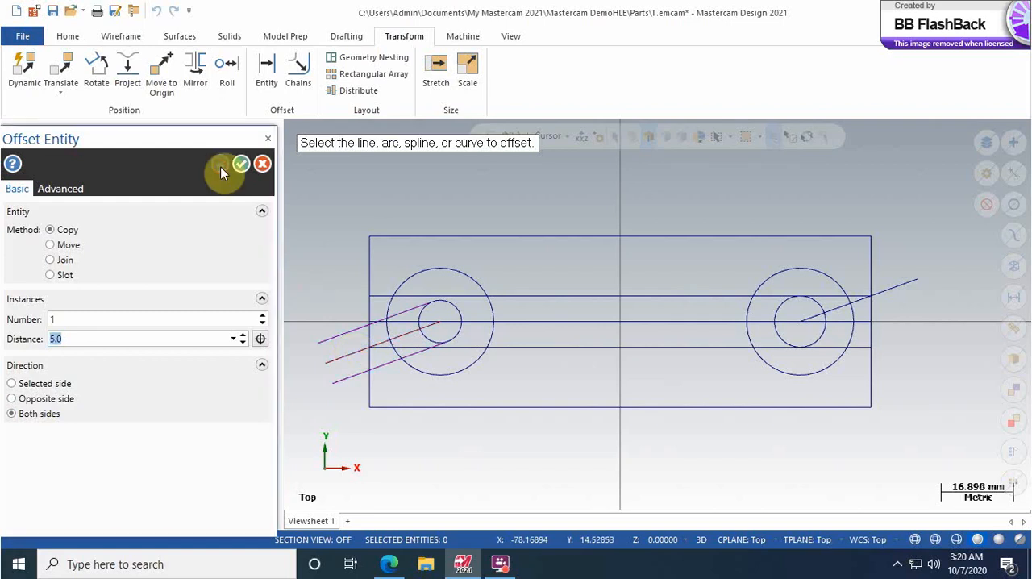
Step: Offset the sloped line at the right circles by 6 mm as one copy on both sides and finish offsetting
{"action": "left_click", "coordinate": [71, 340]}
{"action": "type", "text": "6"}
{"action": "left_click", "coordinate": [37, 338]}
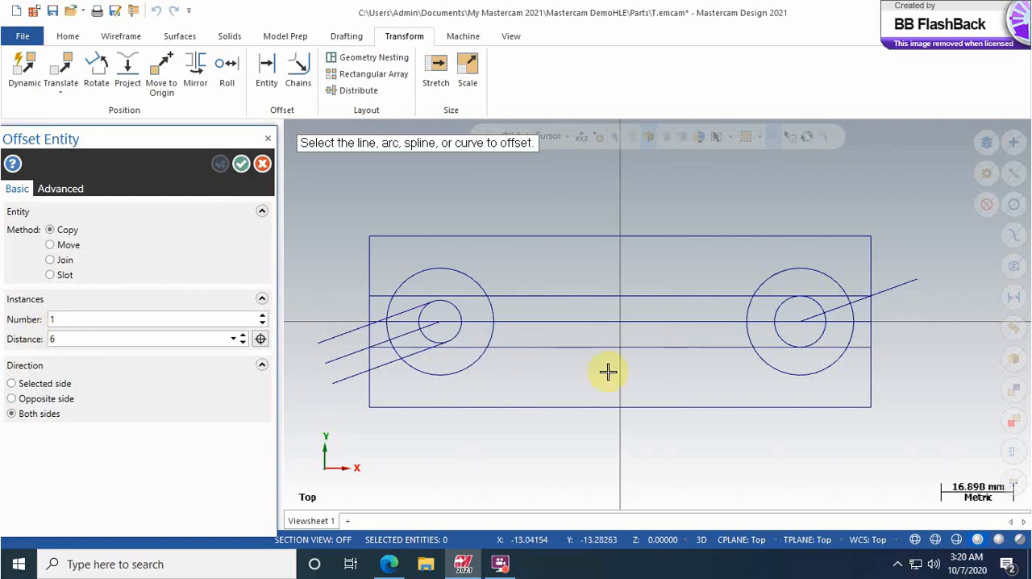
{"action": "left_click", "coordinate": [885, 291]}
{"action": "left_click", "coordinate": [213, 168]}
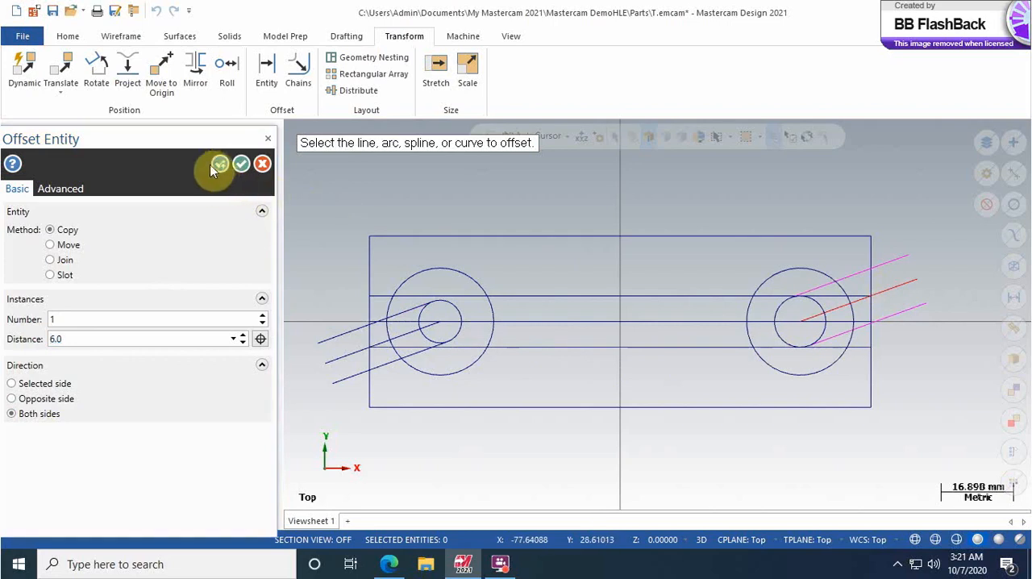
{"action": "left_click", "coordinate": [242, 166]}
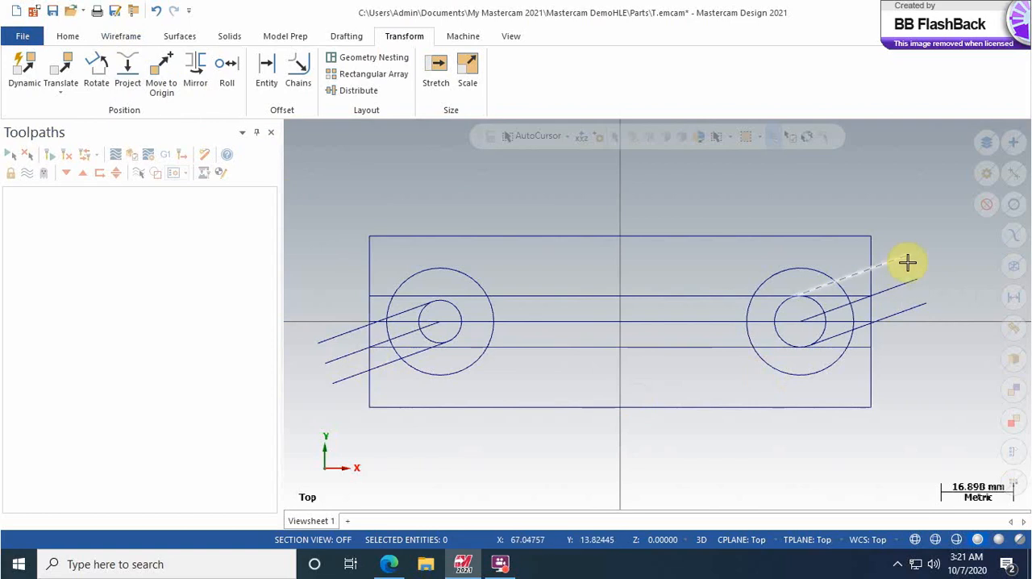
Step: Using Divide in Trim mode, remove the ends of the three left sloped lines that extend beyond the rectangle's left edge
{"action": "left_click", "coordinate": [123, 37]}
{"action": "left_click", "coordinate": [852, 57]}
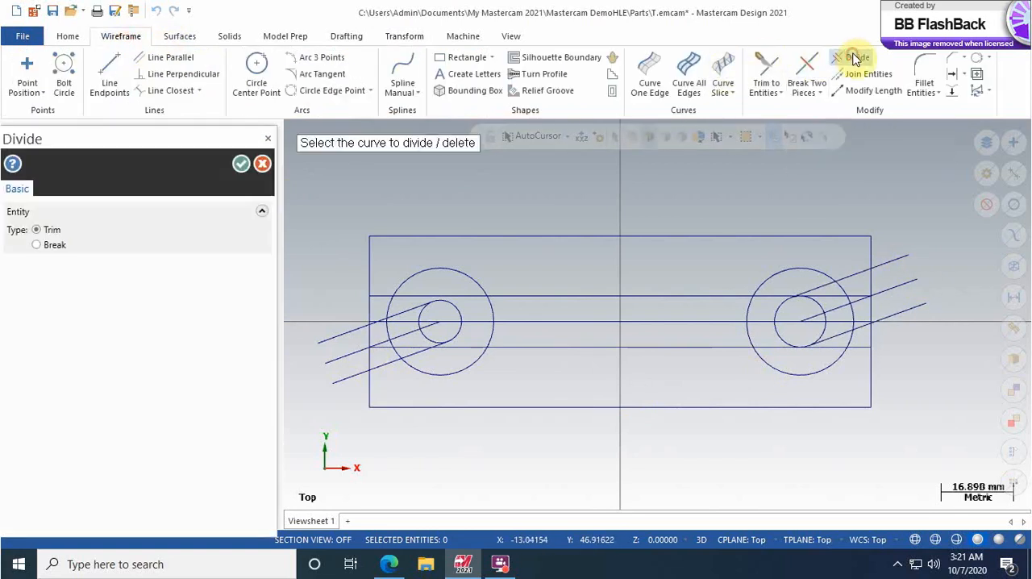
{"action": "scroll", "coordinate": [343, 355], "scroll_direction": "up", "scroll_amount": 2}
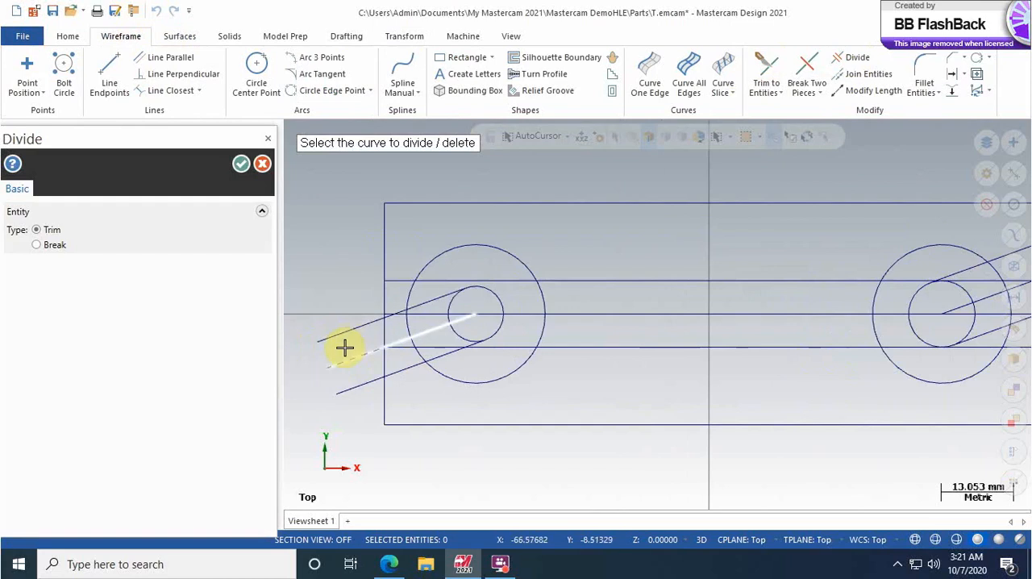
{"action": "left_click", "coordinate": [346, 332]}
{"action": "left_click", "coordinate": [348, 359]}
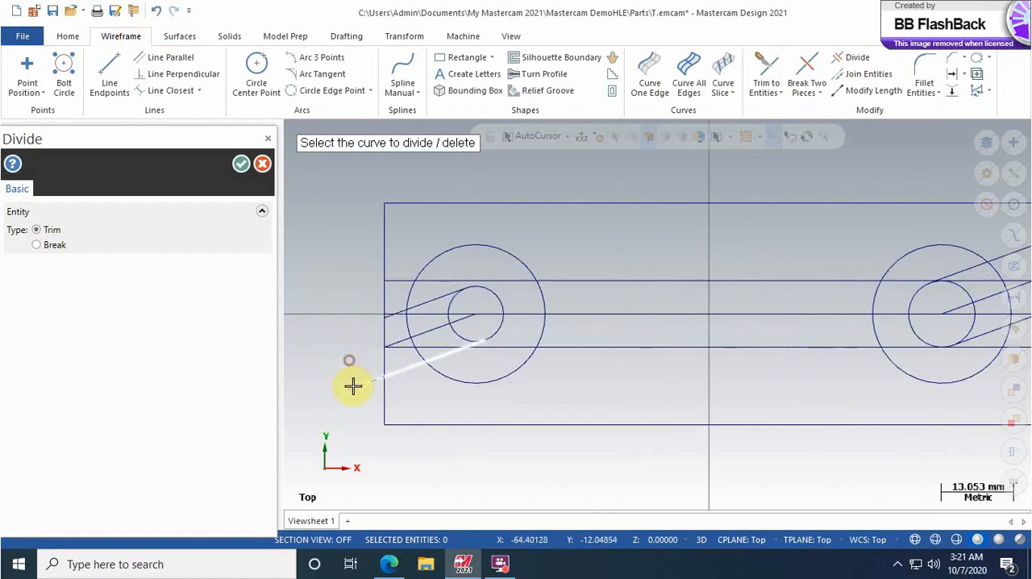
{"action": "left_click", "coordinate": [353, 387]}
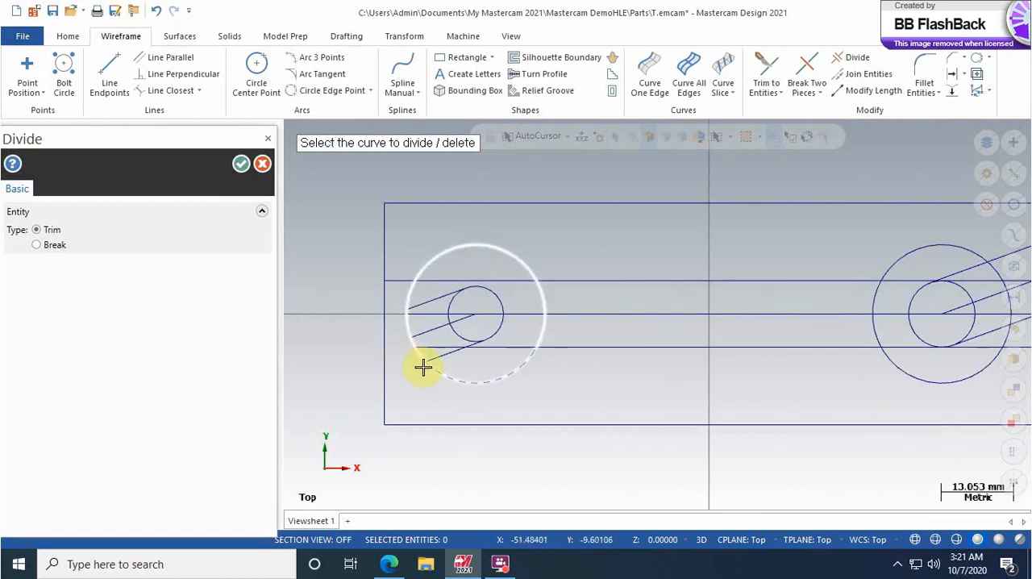
Step: Trim the left circles and the line segments inside them into an open wrench jaw joined to the two offset handle lines
{"action": "left_click", "coordinate": [406, 325]}
{"action": "left_click", "coordinate": [422, 332]}
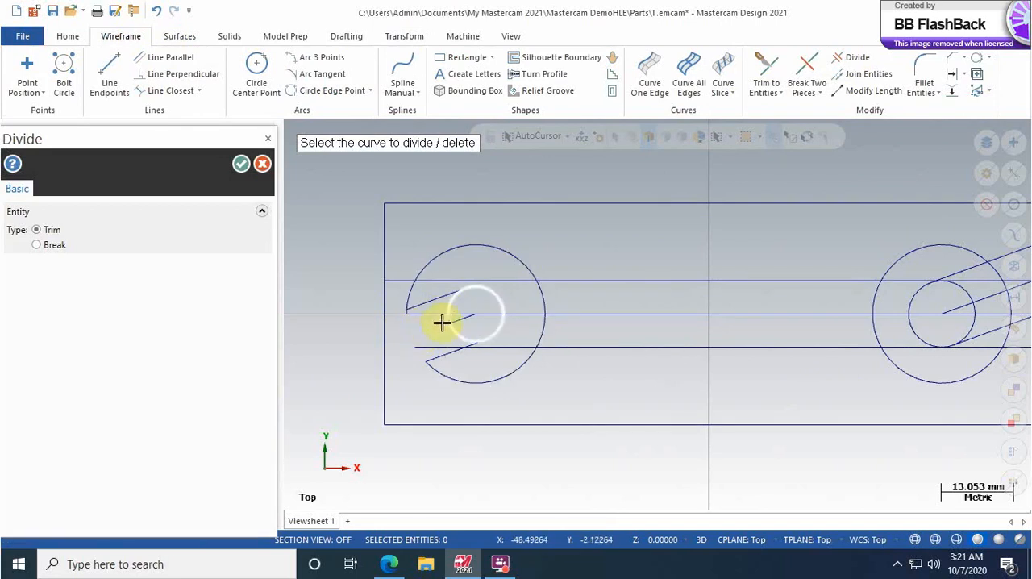
{"action": "left_click", "coordinate": [458, 330]}
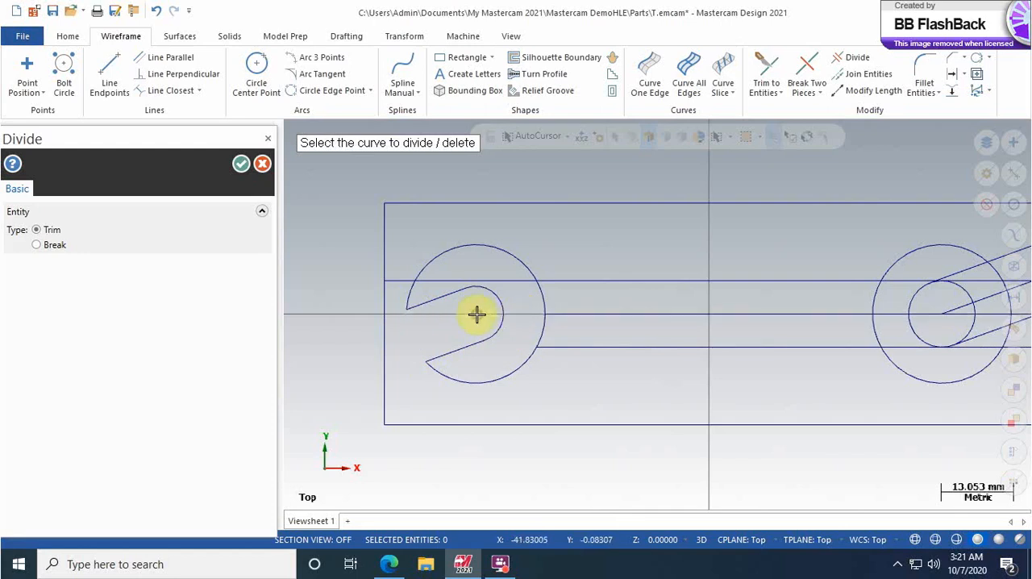
{"action": "left_click", "coordinate": [509, 281]}
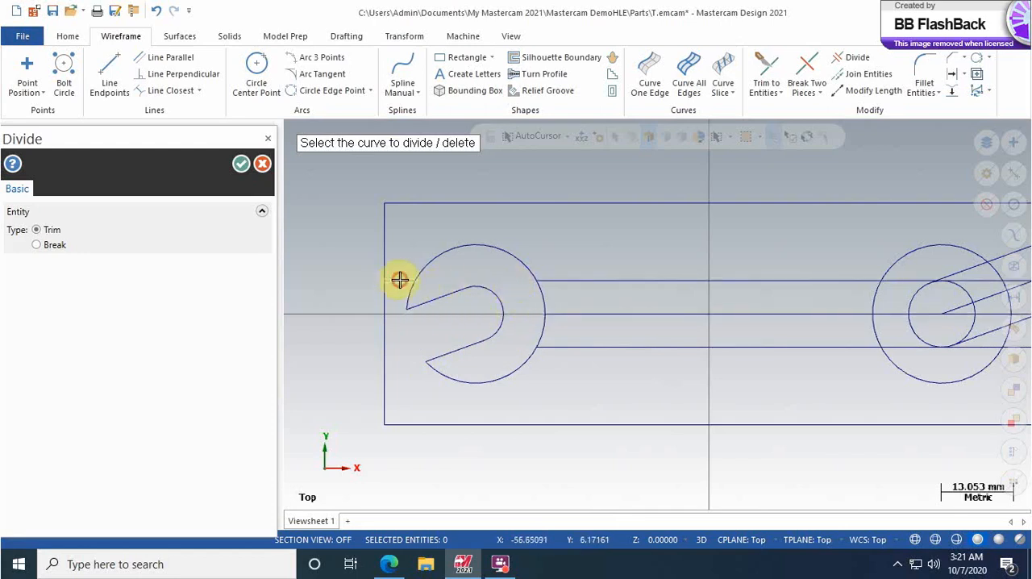
{"action": "left_click", "coordinate": [569, 337]}
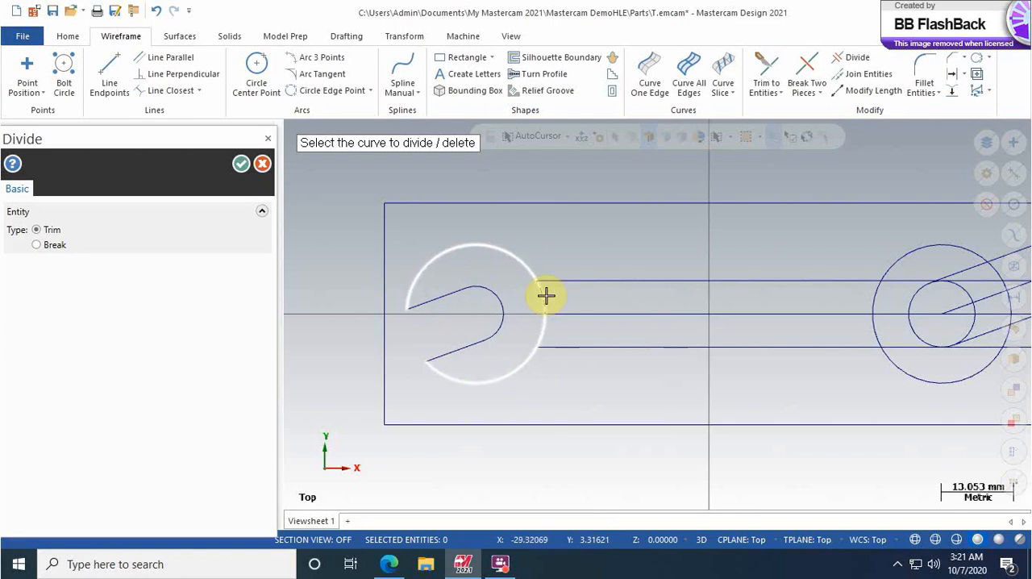
{"action": "left_click", "coordinate": [546, 296]}
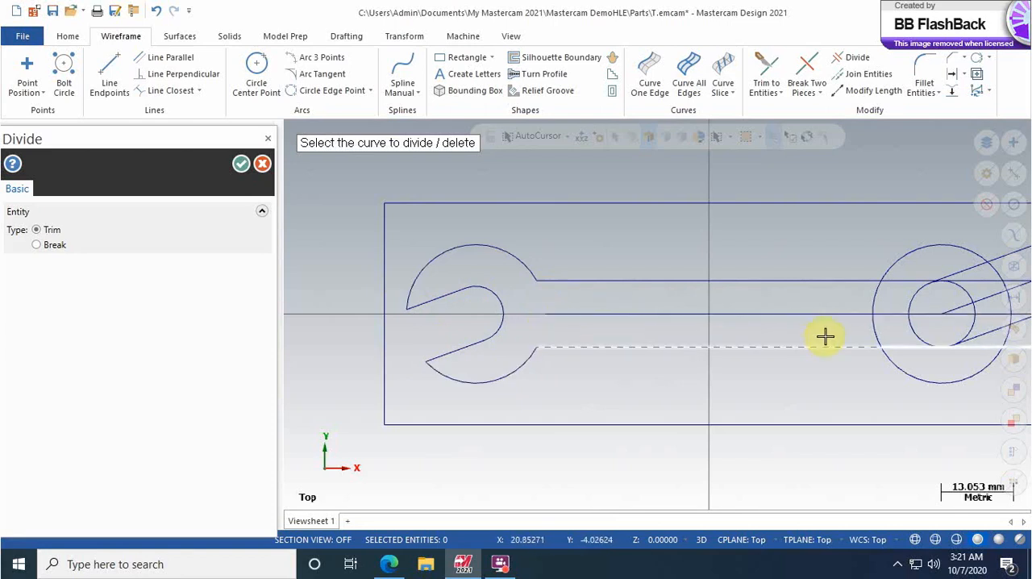
Step: Trim off the ends of the three right sloped lines that extend beyond the rectangle's right edge
{"action": "scroll", "coordinate": [825, 337], "scroll_direction": "down", "scroll_amount": 3}
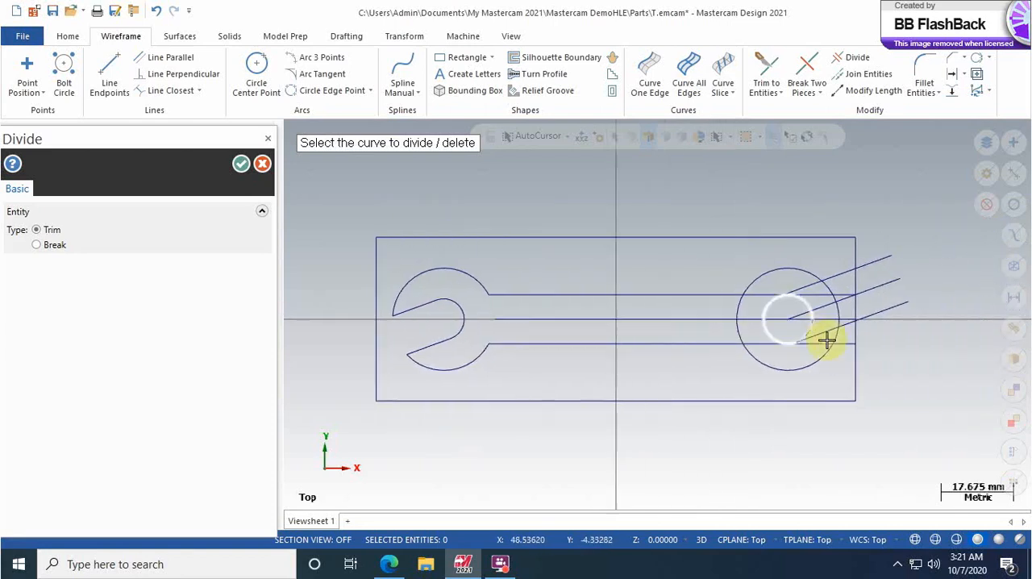
{"action": "scroll", "coordinate": [833, 360], "scroll_direction": "up", "scroll_amount": 2}
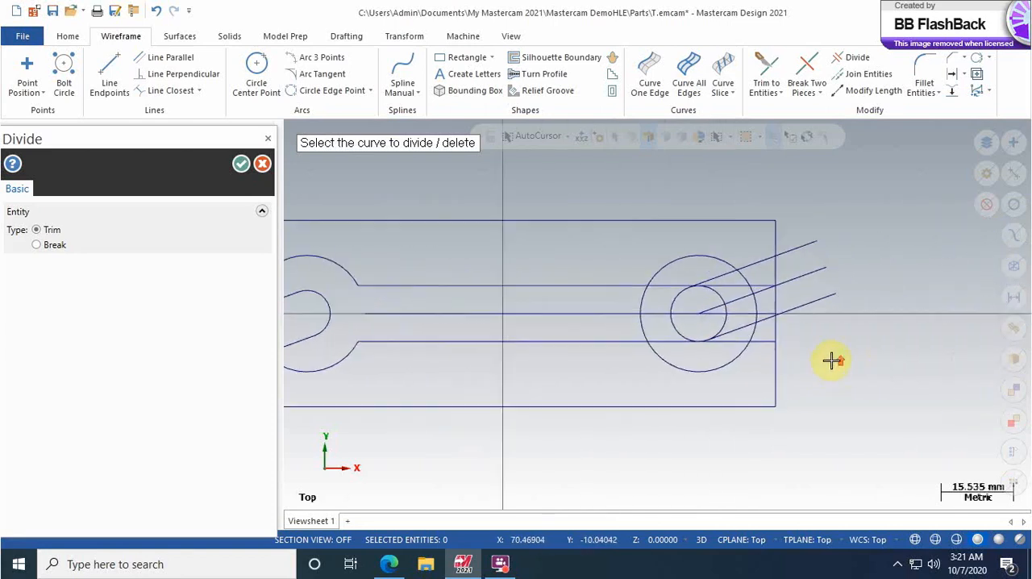
{"action": "left_click", "coordinate": [822, 287]}
{"action": "left_click", "coordinate": [802, 255]}
{"action": "left_click", "coordinate": [792, 223]}
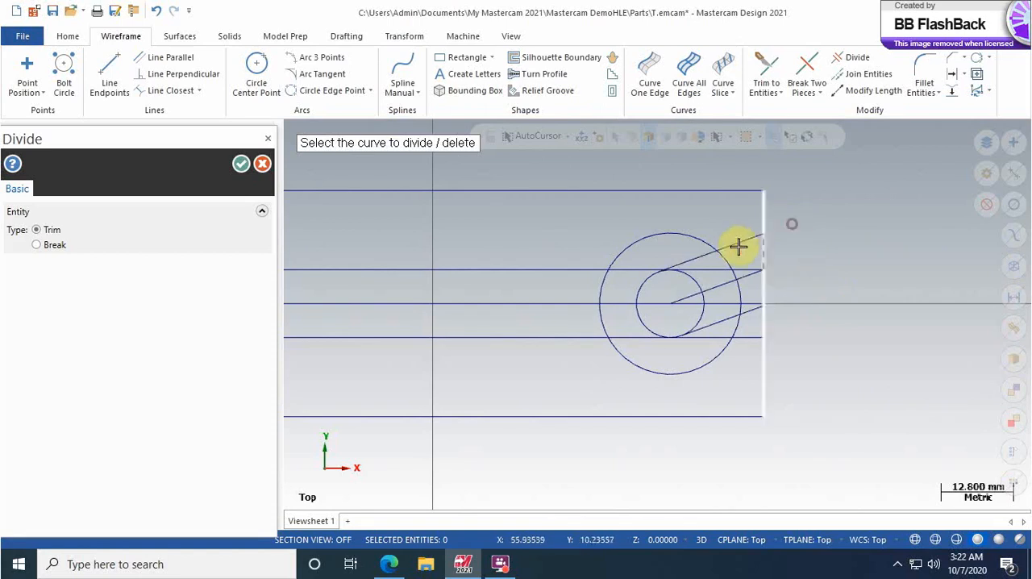
Step: Trim the line ends outside the right outer circle and open the jaw by removing the middle sloped line and the arcs between the outer sloped lines
{"action": "left_click", "coordinate": [733, 244]}
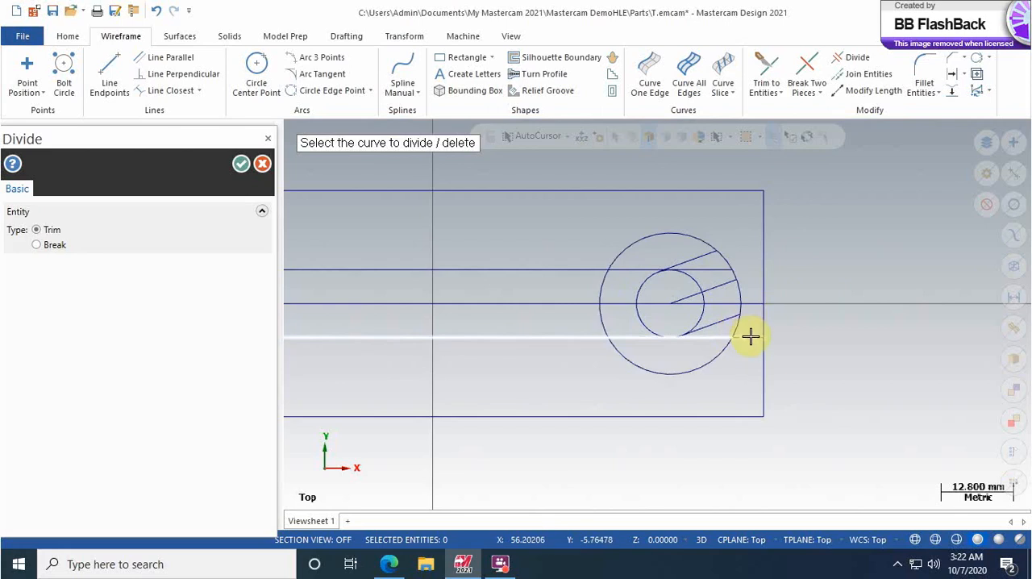
{"action": "left_click", "coordinate": [730, 269]}
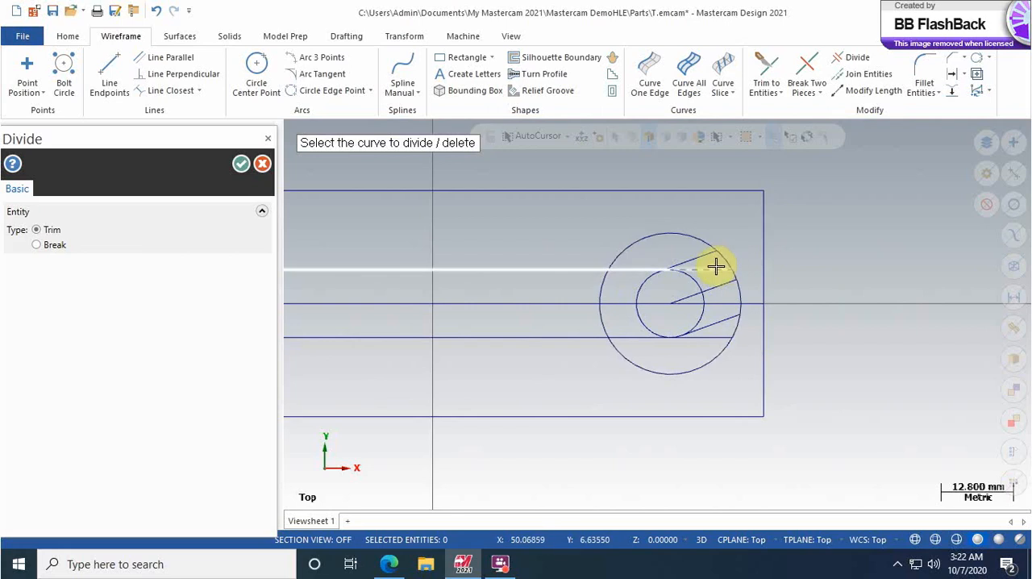
{"action": "left_click", "coordinate": [716, 267]}
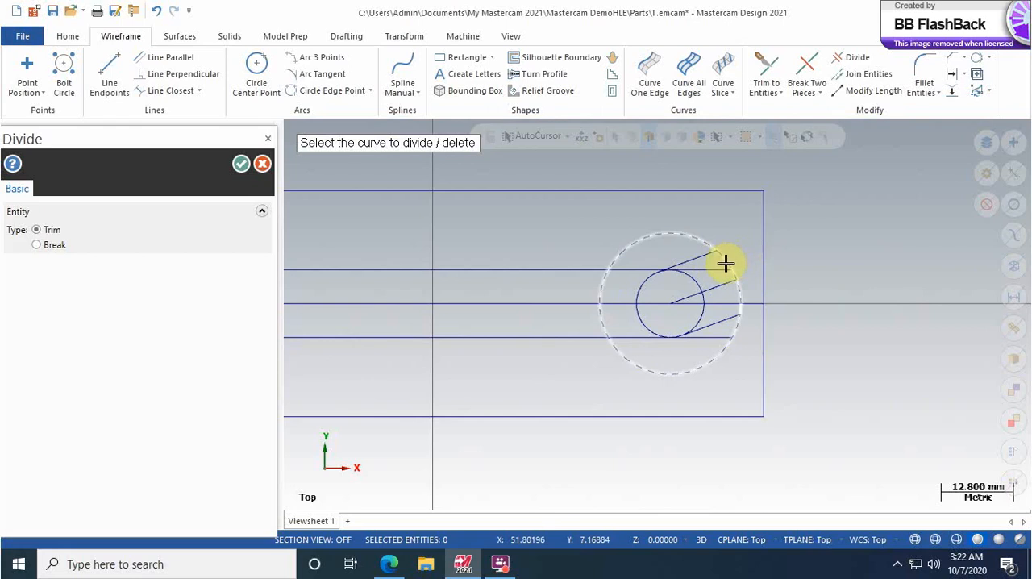
{"action": "left_click", "coordinate": [726, 263]}
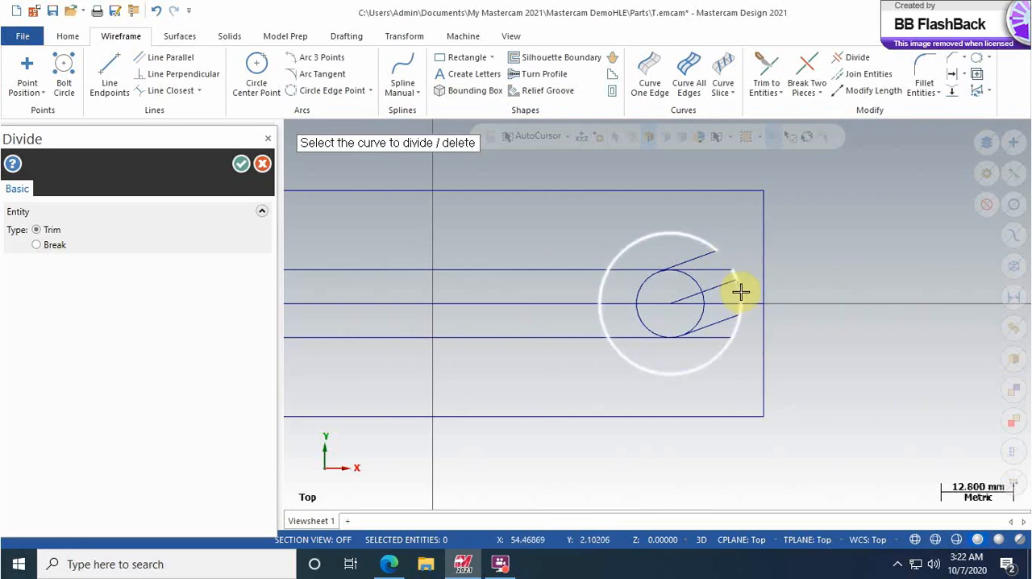
{"action": "left_click", "coordinate": [740, 292]}
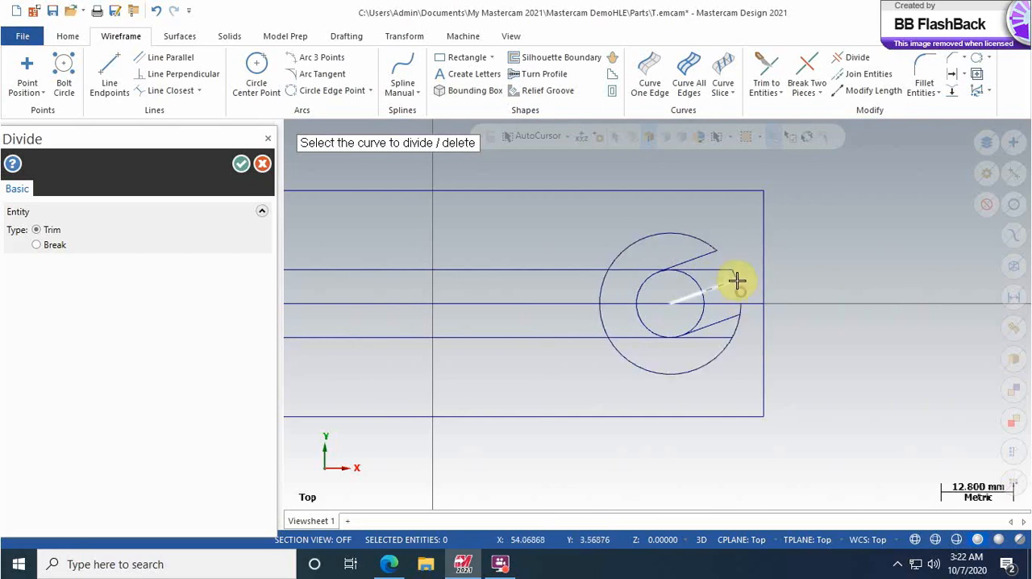
{"action": "left_click", "coordinate": [704, 309]}
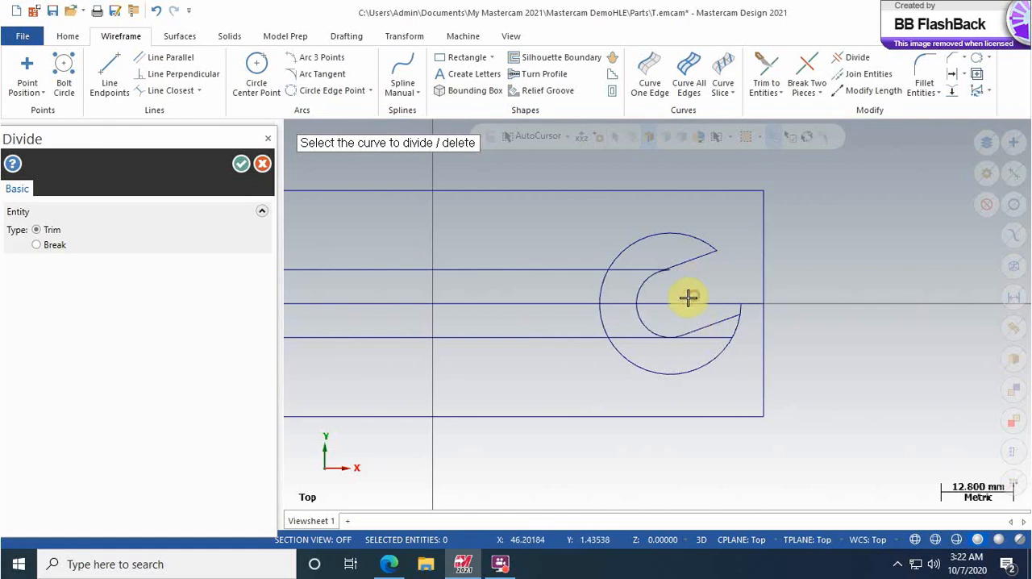
Step: Trim away the handle lines and centerline inside and beyond the right jaw, plus the leftover arc at the lower jaw tip
{"action": "scroll", "coordinate": [664, 258], "scroll_direction": "up", "scroll_amount": 4}
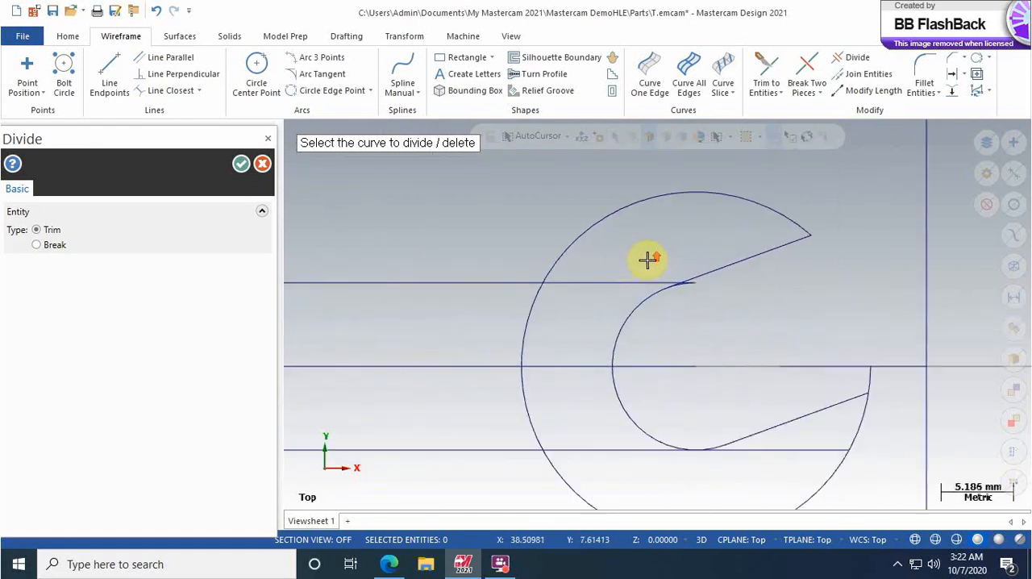
{"action": "left_click", "coordinate": [696, 283]}
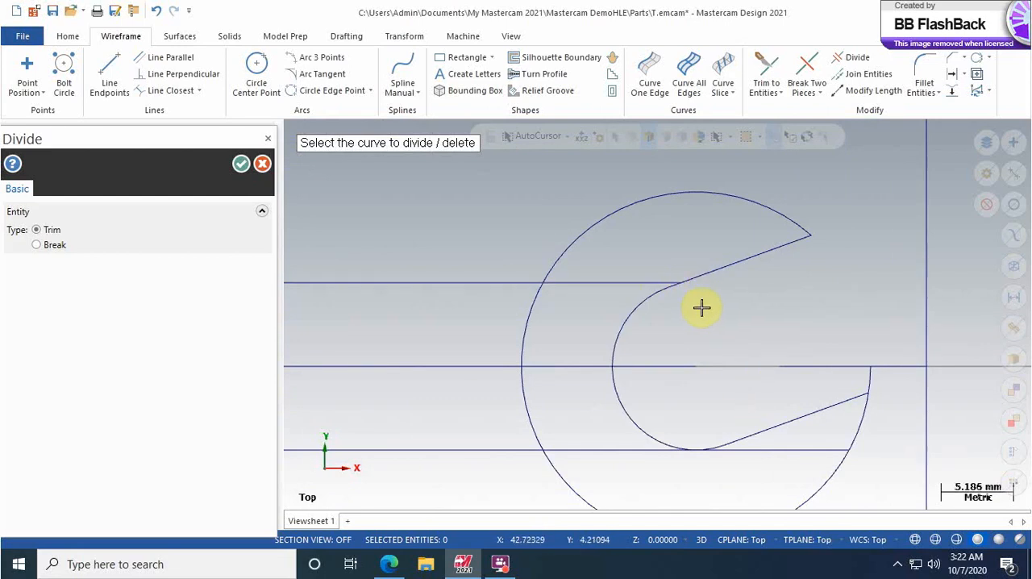
{"action": "left_click", "coordinate": [608, 283]}
{"action": "left_click", "coordinate": [575, 370]}
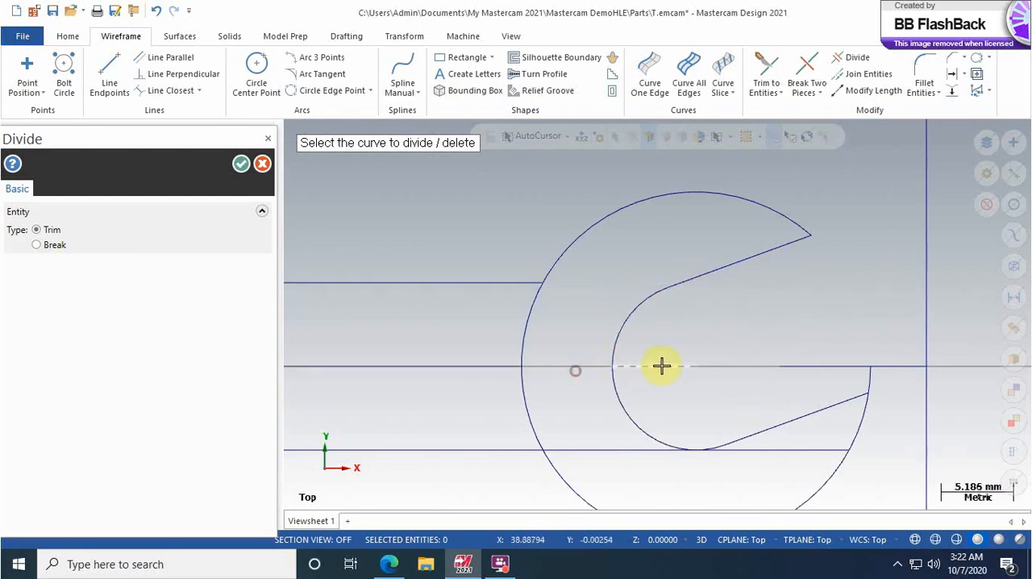
{"action": "scroll", "coordinate": [587, 338], "scroll_direction": "down", "scroll_amount": 4}
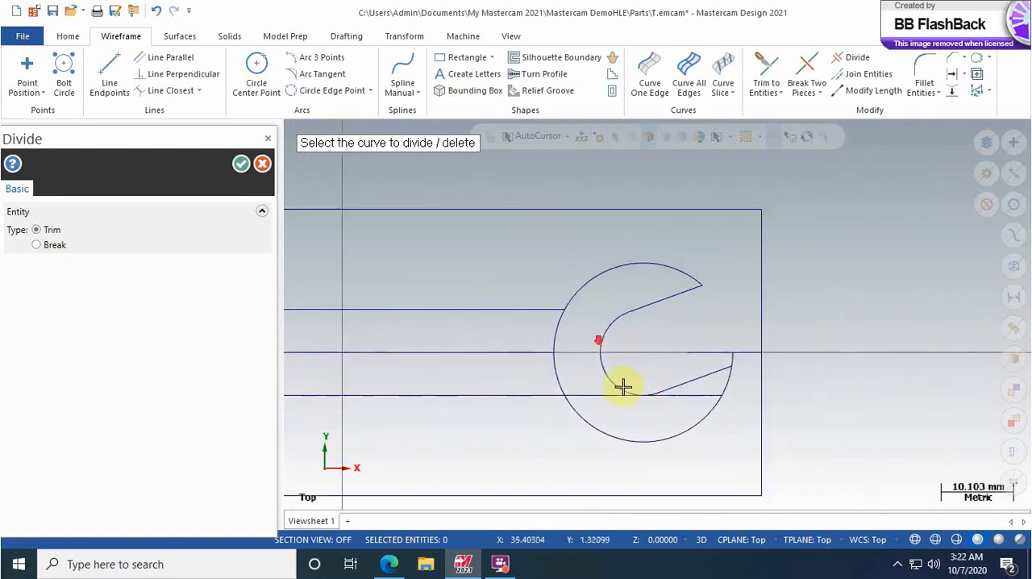
{"action": "scroll", "coordinate": [676, 410], "scroll_direction": "up", "scroll_amount": 3}
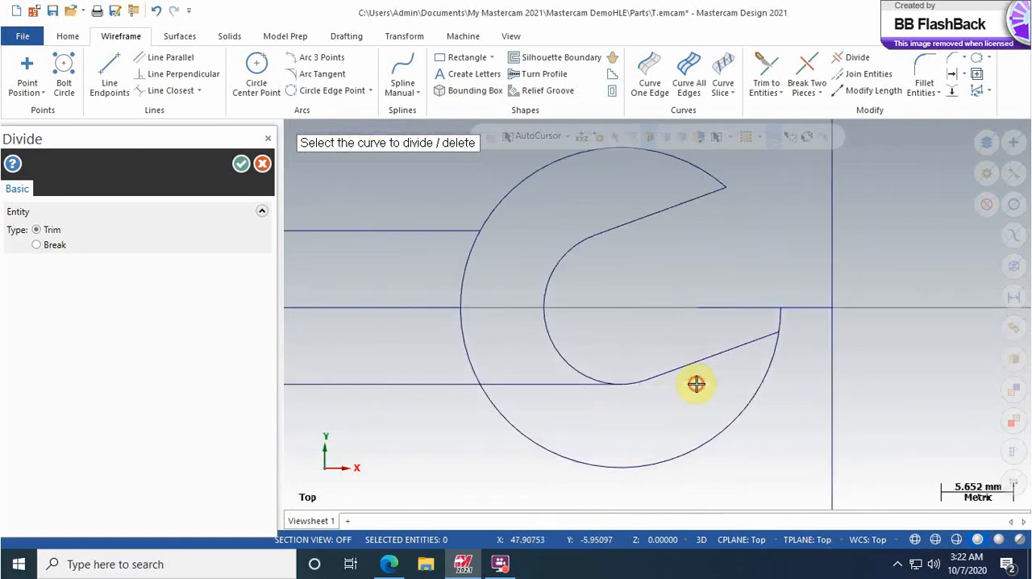
{"action": "left_click", "coordinate": [555, 390]}
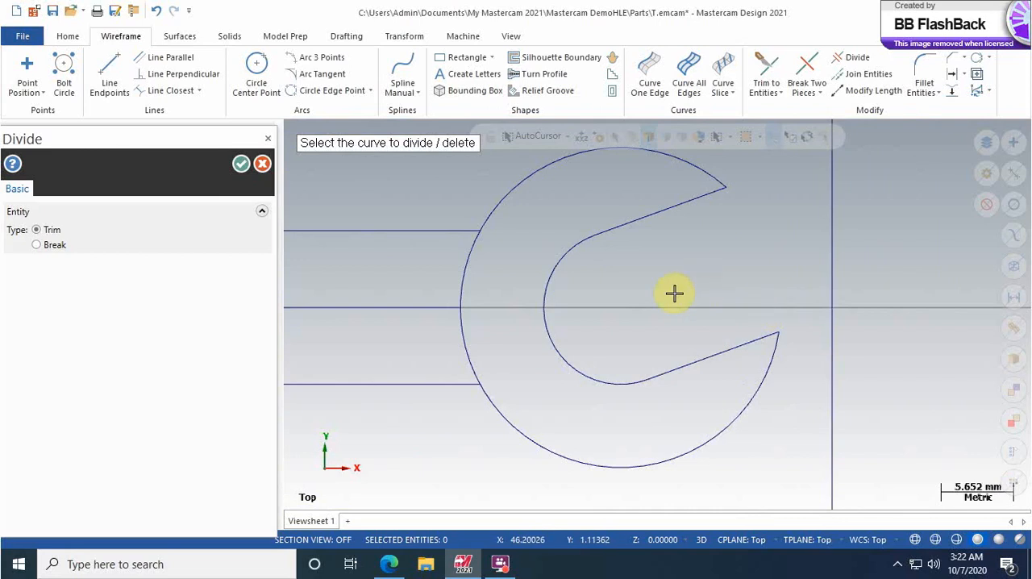
Step: Remove the right outer circle's arcs between the two handle lines and delete the remaining centerline along the handle
{"action": "scroll", "coordinate": [674, 293], "scroll_direction": "down", "scroll_amount": 2}
{"action": "left_click", "coordinate": [509, 274]}
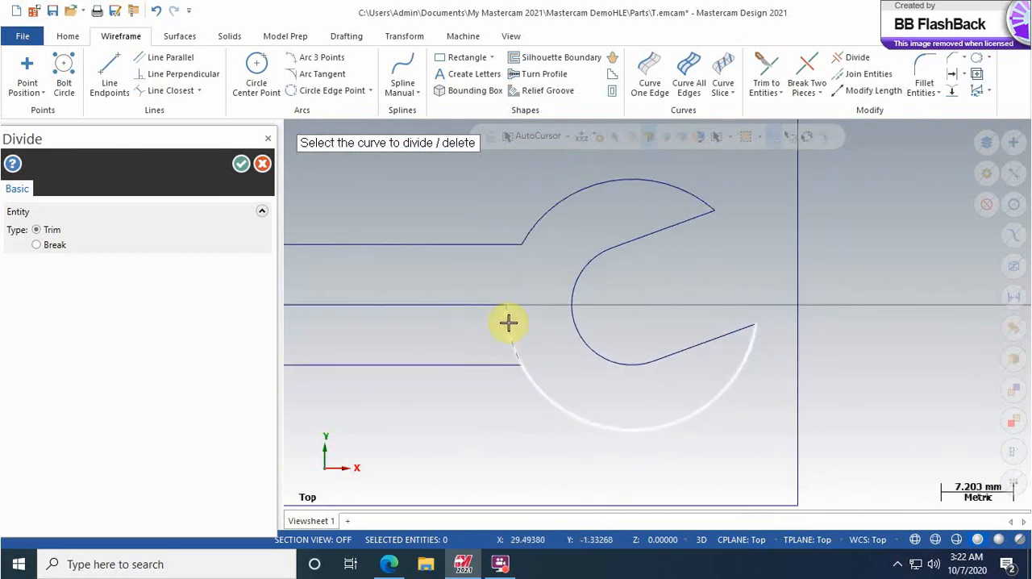
{"action": "left_click", "coordinate": [509, 331]}
{"action": "left_click", "coordinate": [465, 306]}
{"action": "scroll", "coordinate": [494, 302], "scroll_direction": "down", "scroll_amount": 1}
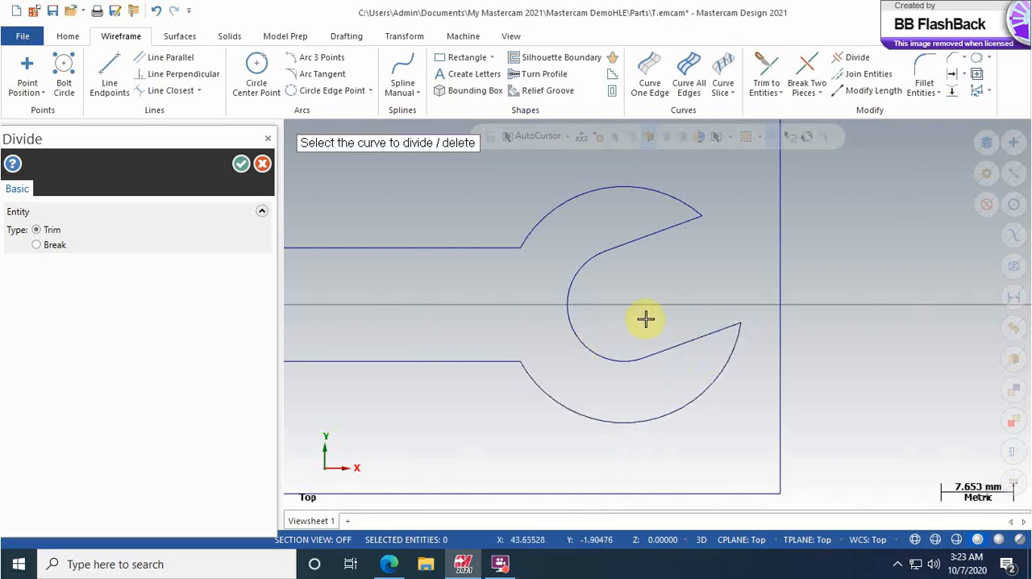
Step: Fit the whole drawing in view and examine the trimmed wrench outline and its left jaw
{"action": "scroll", "coordinate": [371, 304], "scroll_direction": "down", "scroll_amount": 1}
{"action": "scroll", "coordinate": [371, 305], "scroll_direction": "down", "scroll_amount": 1}
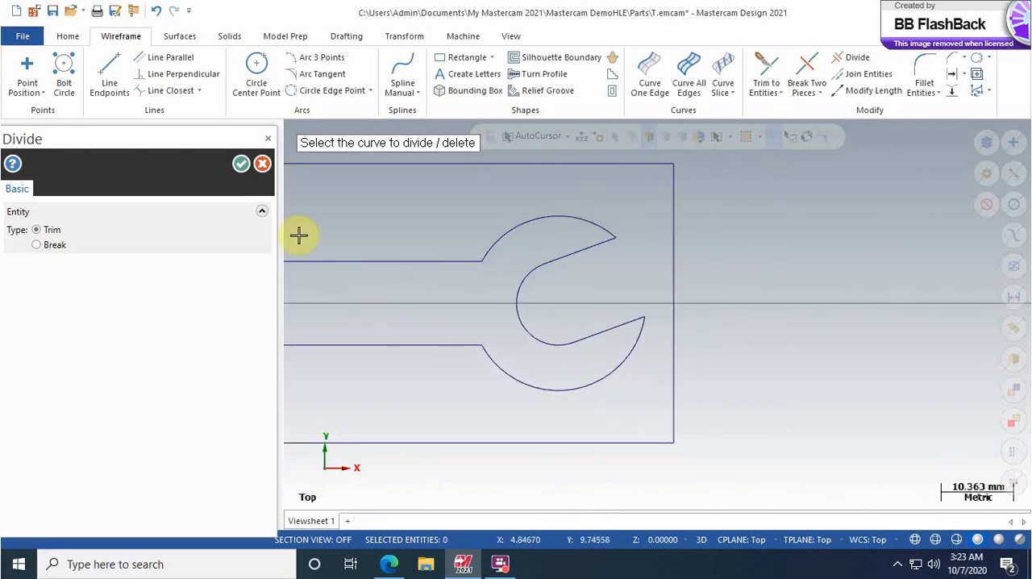
{"action": "left_click", "coordinate": [511, 36]}
{"action": "left_click", "coordinate": [22, 64]}
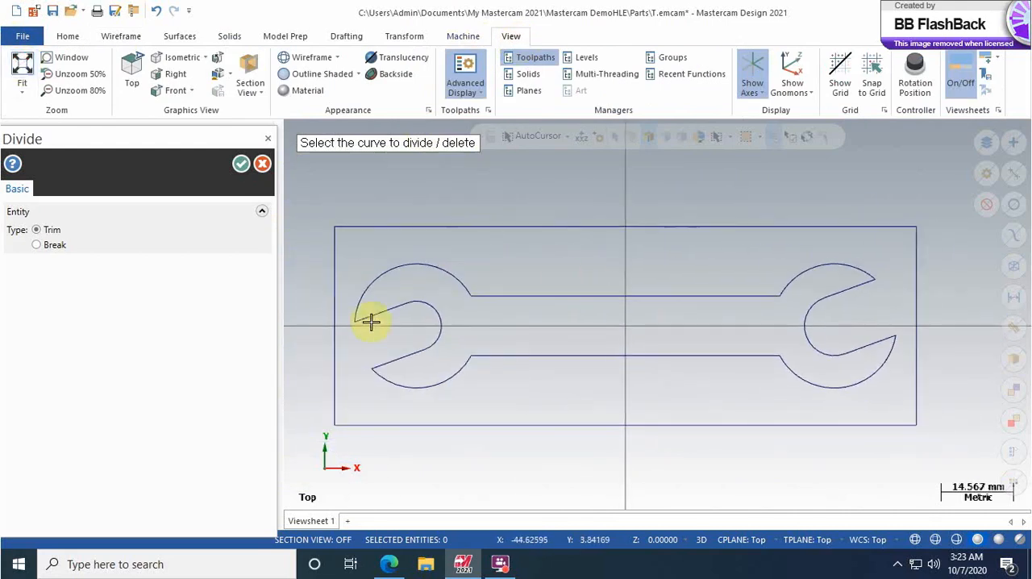
{"action": "scroll", "coordinate": [328, 306], "scroll_direction": "up", "scroll_amount": 3}
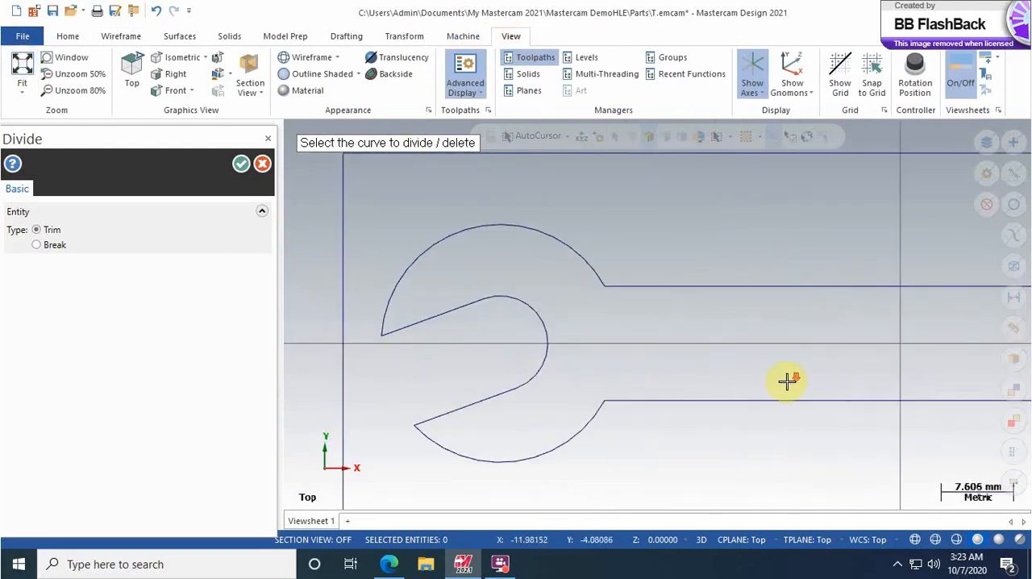
{"action": "scroll", "coordinate": [790, 374], "scroll_direction": "down", "scroll_amount": 3}
{"action": "key", "text": "Right"}
{"action": "key", "text": "Right"}
{"action": "key", "text": "Right"}
{"action": "key", "text": "Right"}
{"action": "key", "text": "Right"}
{"action": "key", "text": "Right"}
{"action": "key", "text": "Right"}
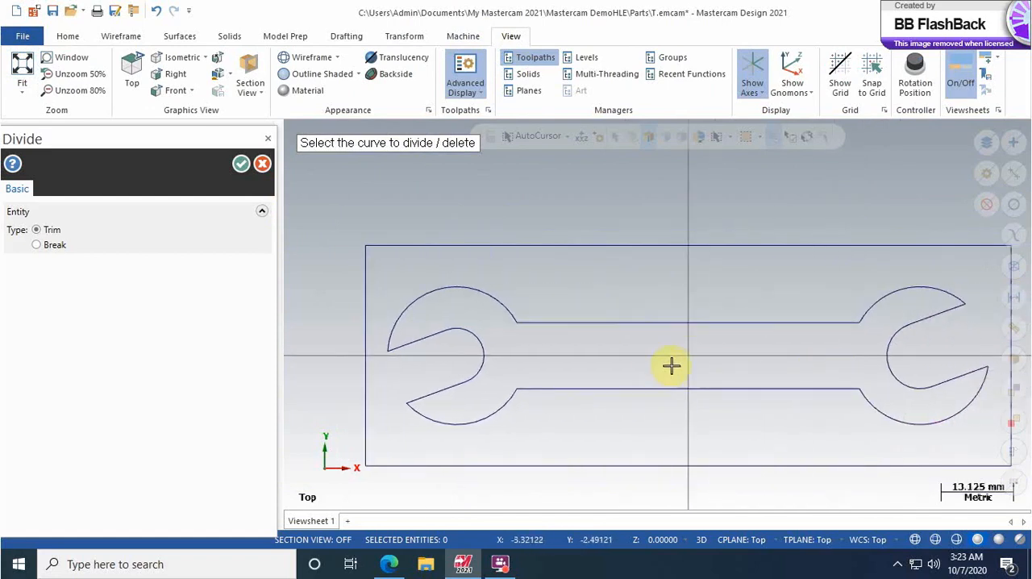
{"action": "scroll", "coordinate": [670, 364], "scroll_direction": "up", "scroll_amount": 1}
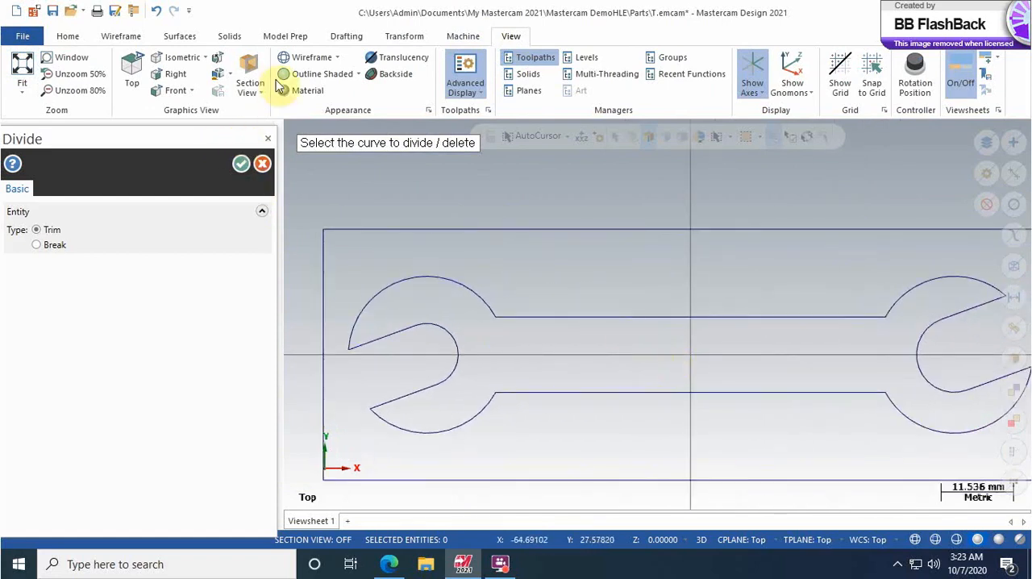
Step: Using Fillet Entities with a 4 mm radius, round the corner between the upper handle line and the left jaw's outer arc
{"action": "left_click", "coordinate": [121, 36]}
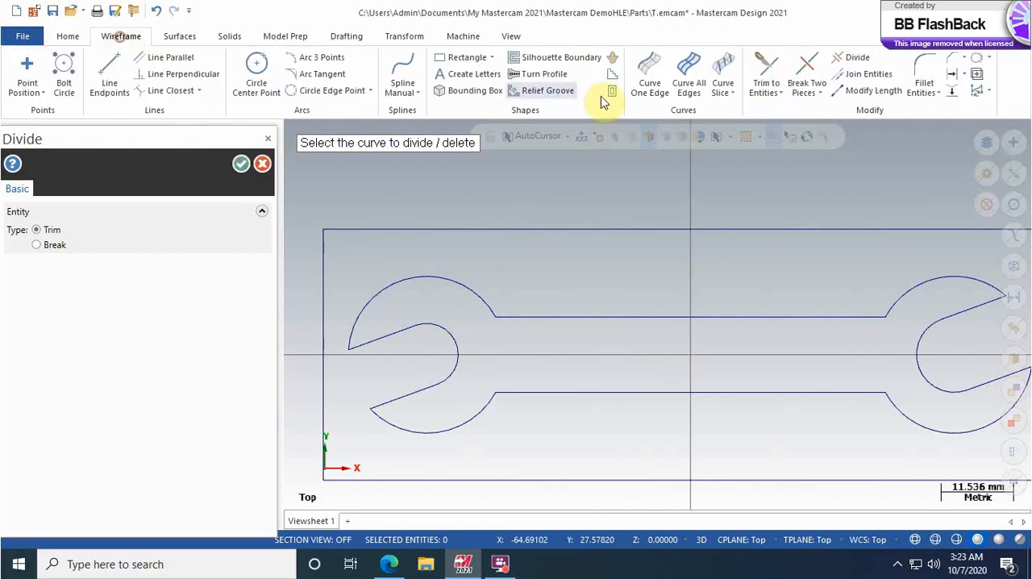
{"action": "left_click", "coordinate": [940, 93]}
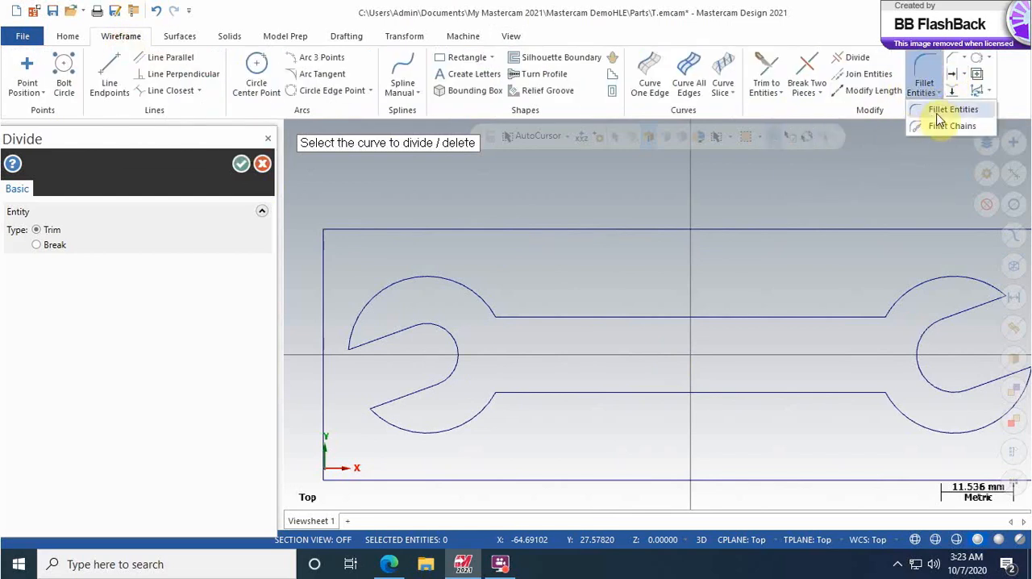
{"action": "left_click", "coordinate": [942, 111]}
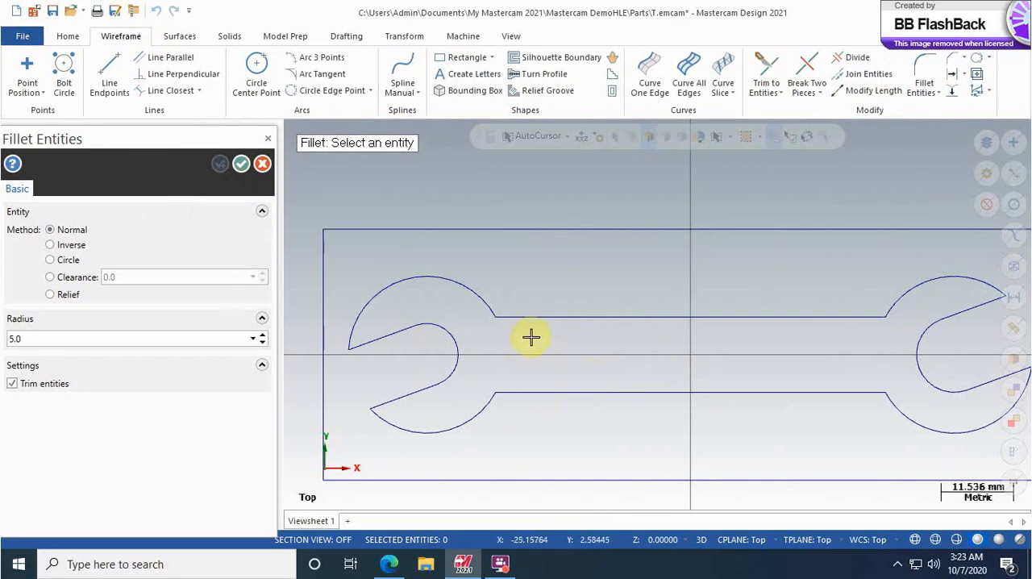
{"action": "left_click_drag", "start_coordinate": [22, 338], "coordinate": [4, 333]}
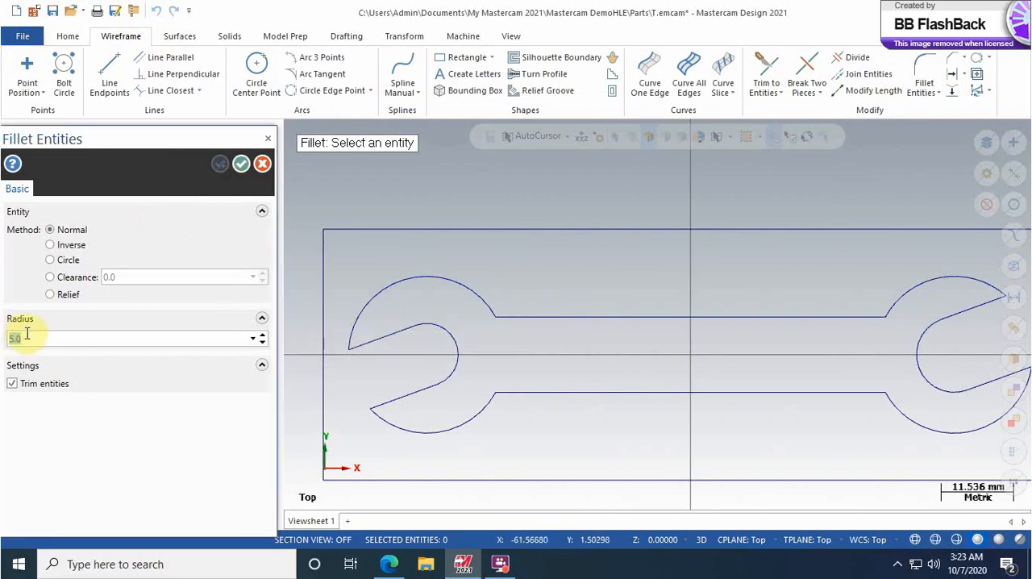
{"action": "type", "text": "4"}
{"action": "left_click", "coordinate": [495, 307]}
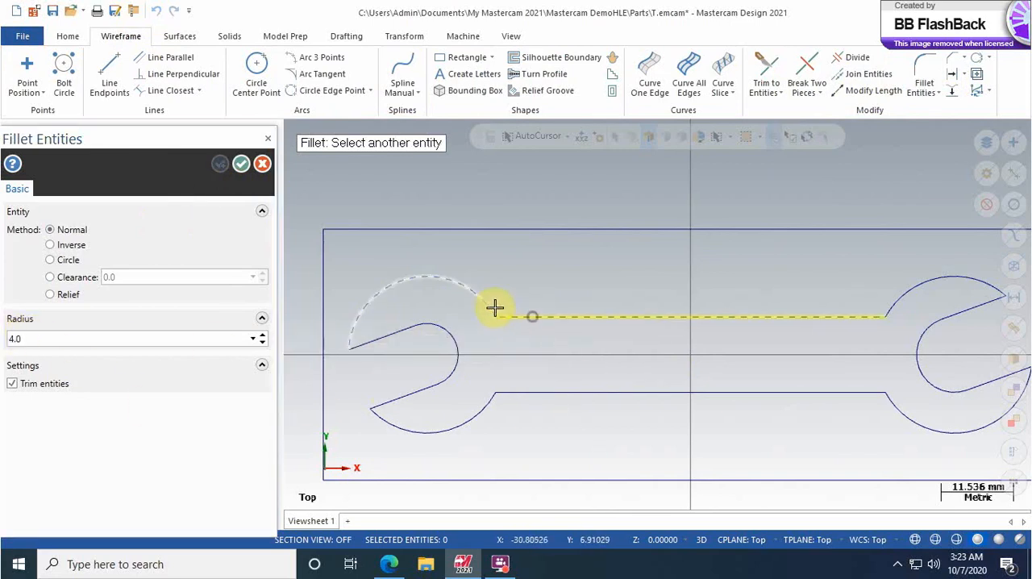
{"action": "left_click", "coordinate": [492, 307]}
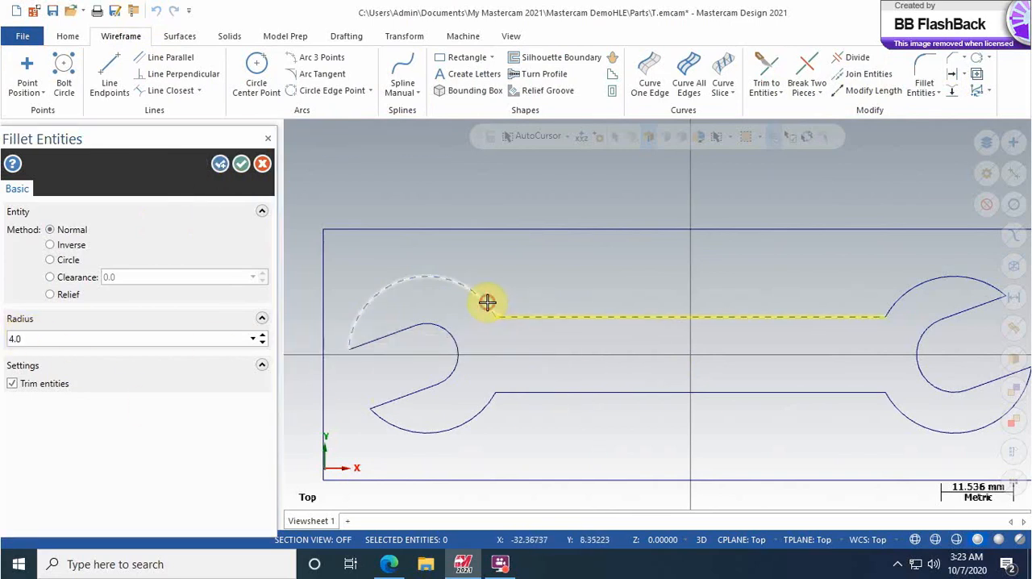
Step: Fillet the other three handle-to-jaw corners with the same 4 mm radius and finish filleting
{"action": "left_click", "coordinate": [867, 316]}
{"action": "left_click", "coordinate": [891, 300]}
{"action": "left_click", "coordinate": [873, 397]}
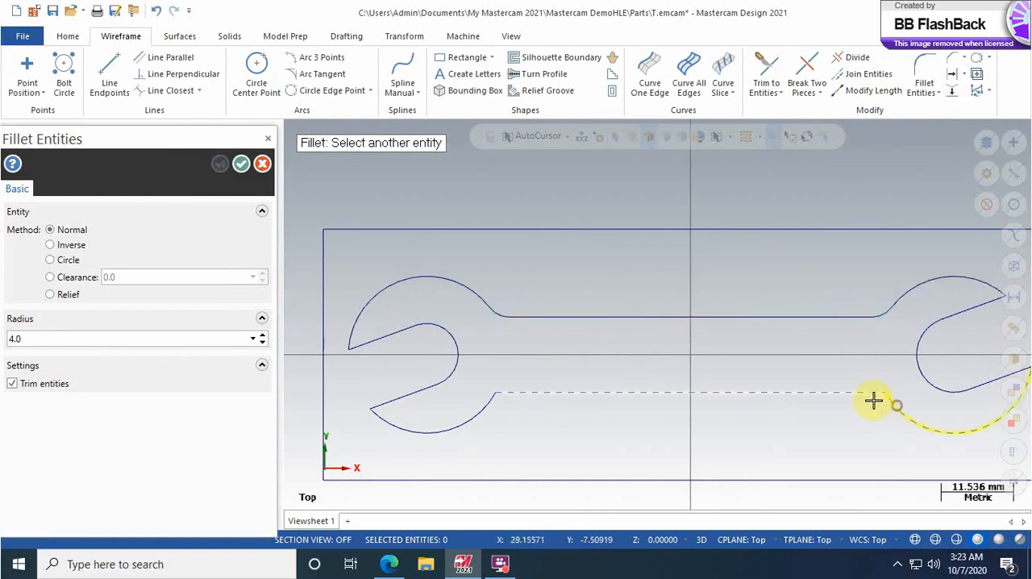
{"action": "left_click", "coordinate": [873, 400]}
{"action": "left_click", "coordinate": [516, 394]}
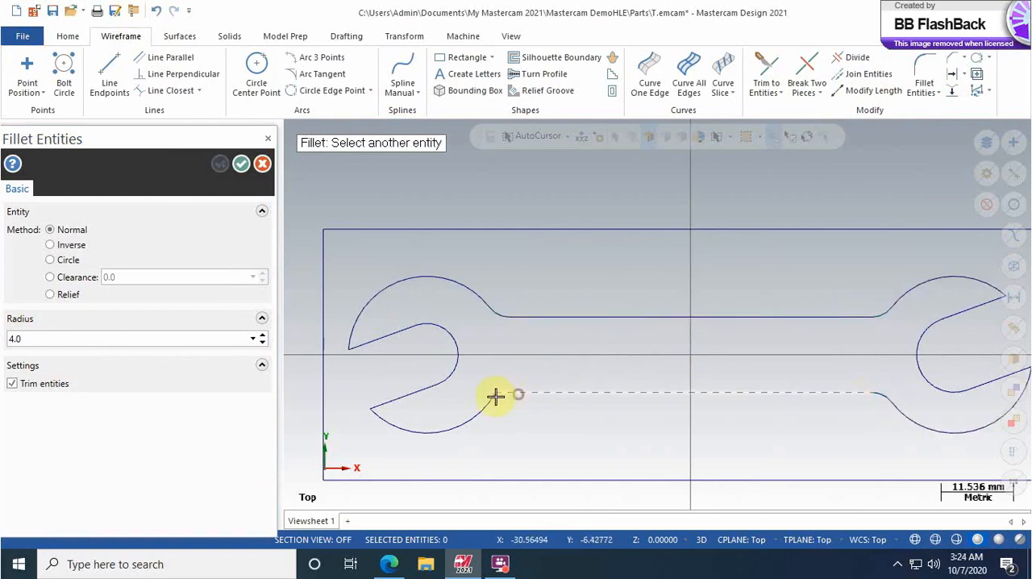
{"action": "left_click", "coordinate": [481, 407]}
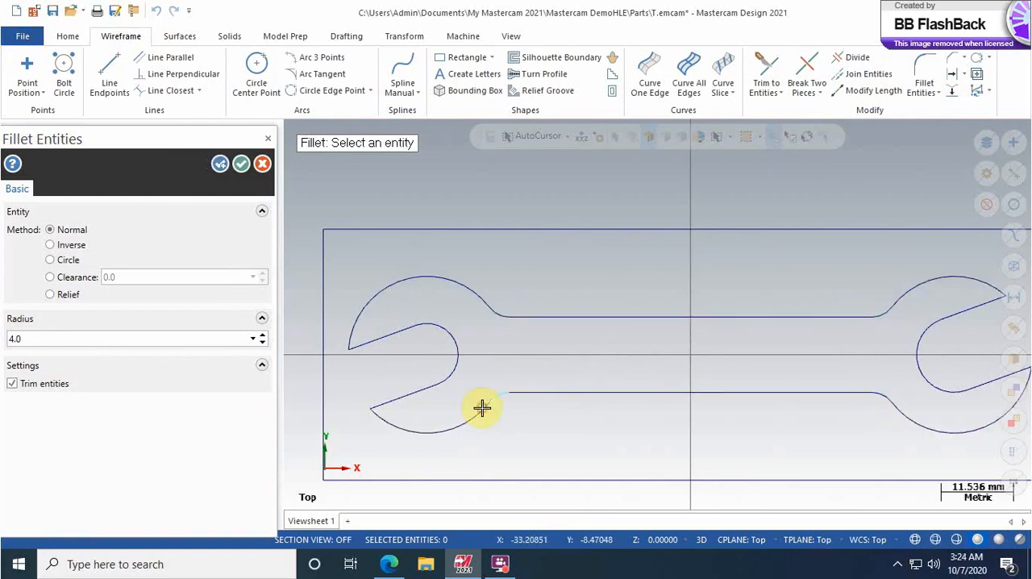
{"action": "left_click", "coordinate": [240, 165]}
{"action": "scroll", "coordinate": [668, 262], "scroll_direction": "down", "scroll_amount": 3}
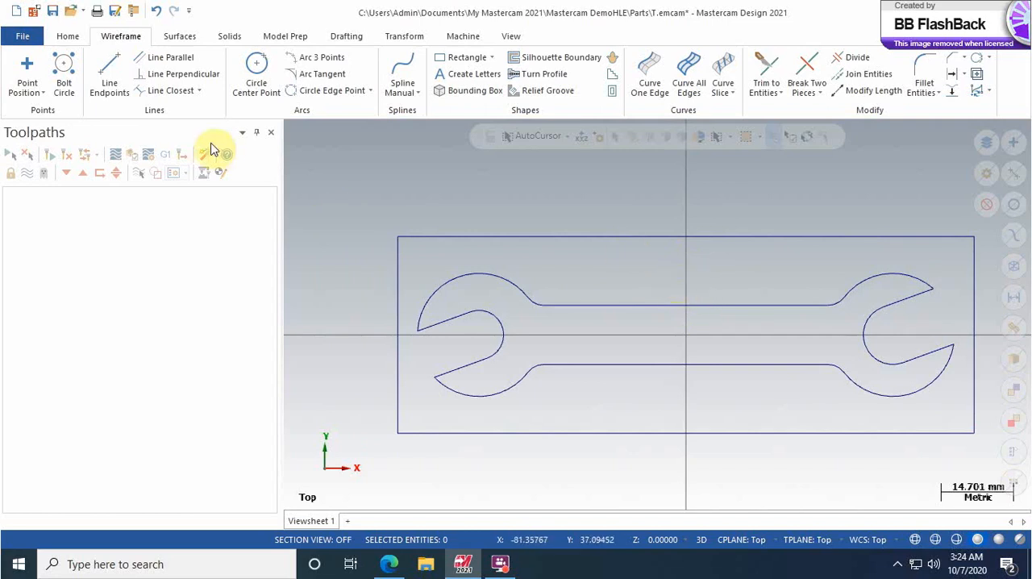
Step: Add the default Wire EDM machine definition to the part
{"action": "left_click", "coordinate": [463, 36]}
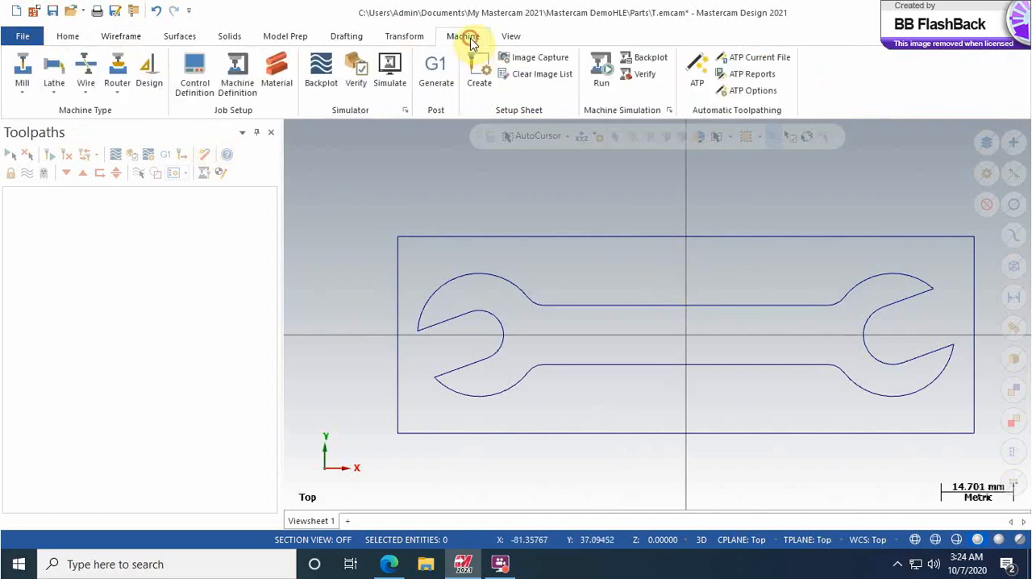
{"action": "left_click", "coordinate": [87, 97]}
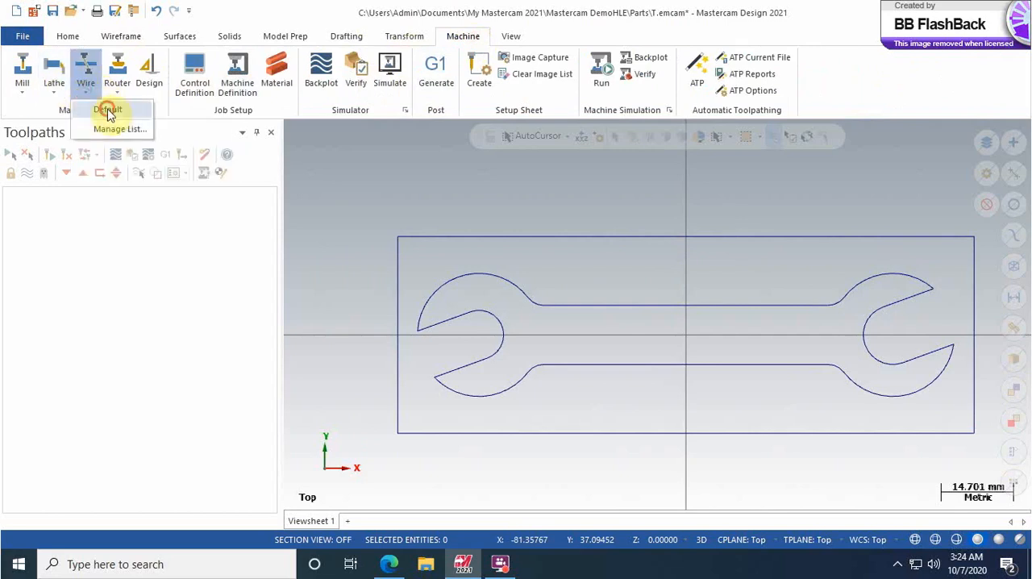
{"action": "left_click", "coordinate": [106, 109]}
Step: In the machine group's file properties, enable outputting the machine name to the NC file
{"action": "left_click", "coordinate": [28, 207]}
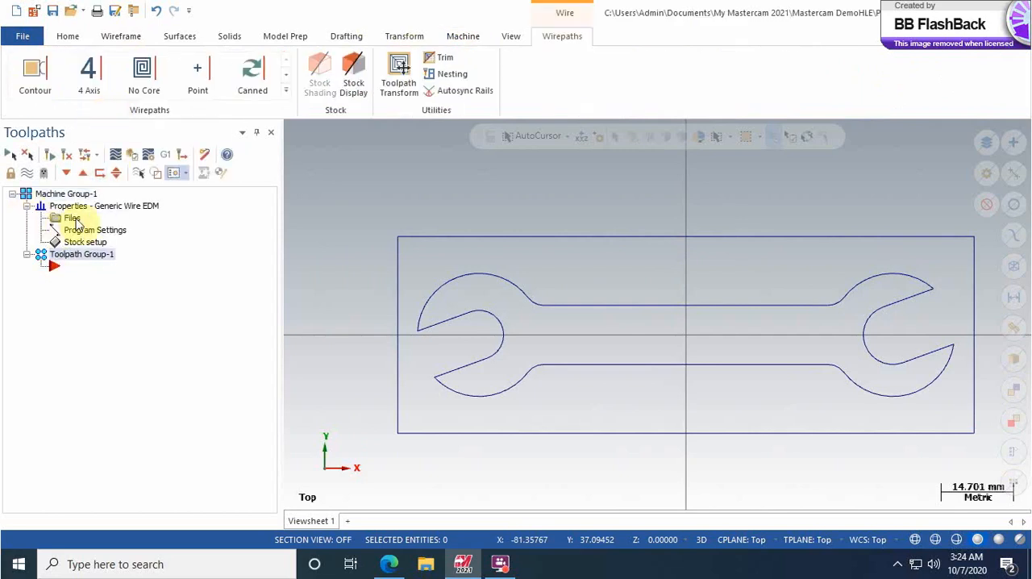
{"action": "left_click", "coordinate": [64, 218]}
{"action": "left_click", "coordinate": [51, 500]}
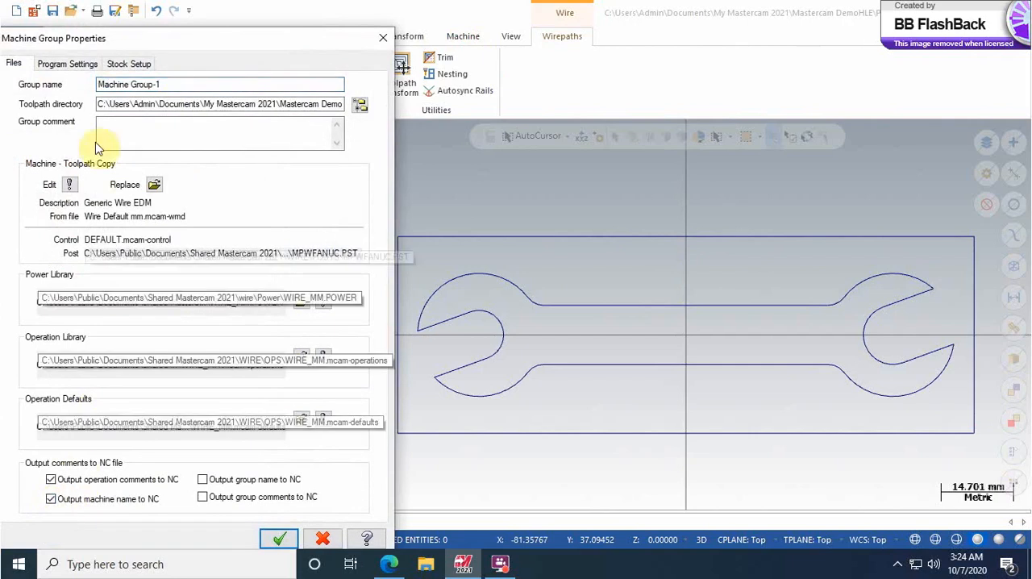
Step: In the program settings, set the default program number to 2222 and the sequence number start to 10
{"action": "left_click", "coordinate": [81, 65]}
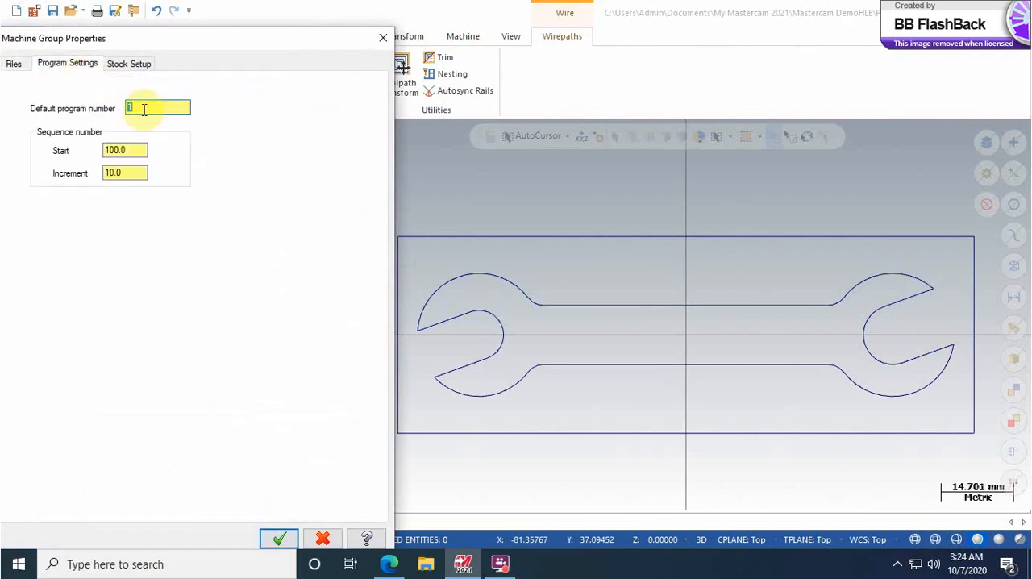
{"action": "type", "text": "2222"}
{"action": "left_click", "coordinate": [129, 150]}
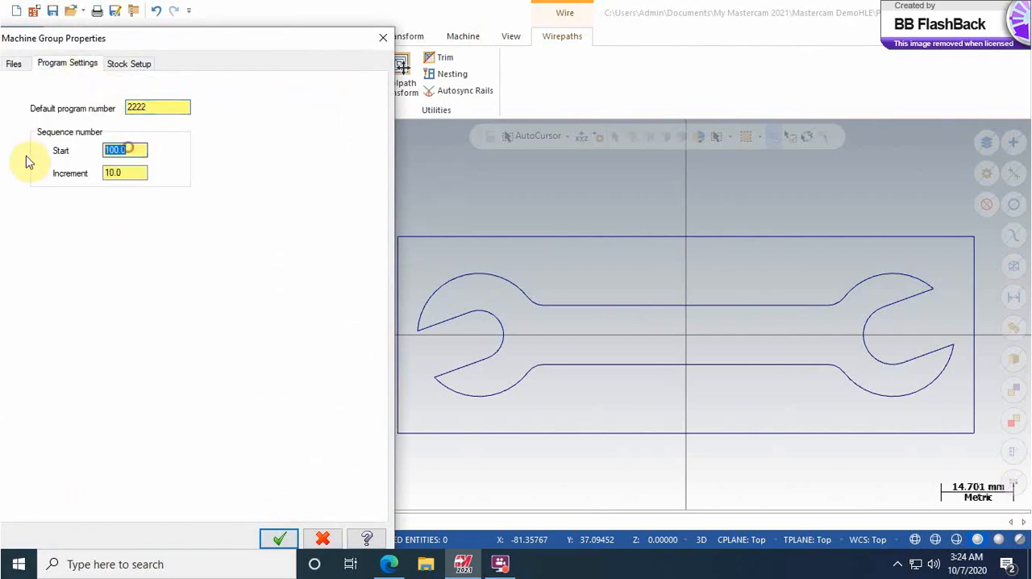
Step: Fit the rectangular stock to all entities, set its Z thickness and Z origin to 6 mm, and accept the machine group properties
{"action": "left_click", "coordinate": [132, 65]}
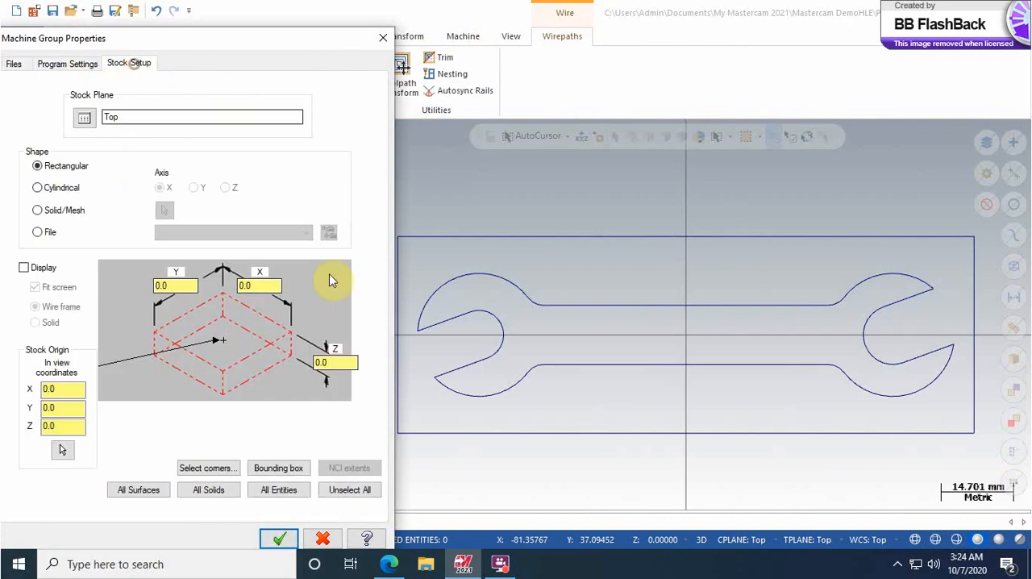
{"action": "left_click", "coordinate": [277, 491]}
{"action": "left_click", "coordinate": [334, 362]}
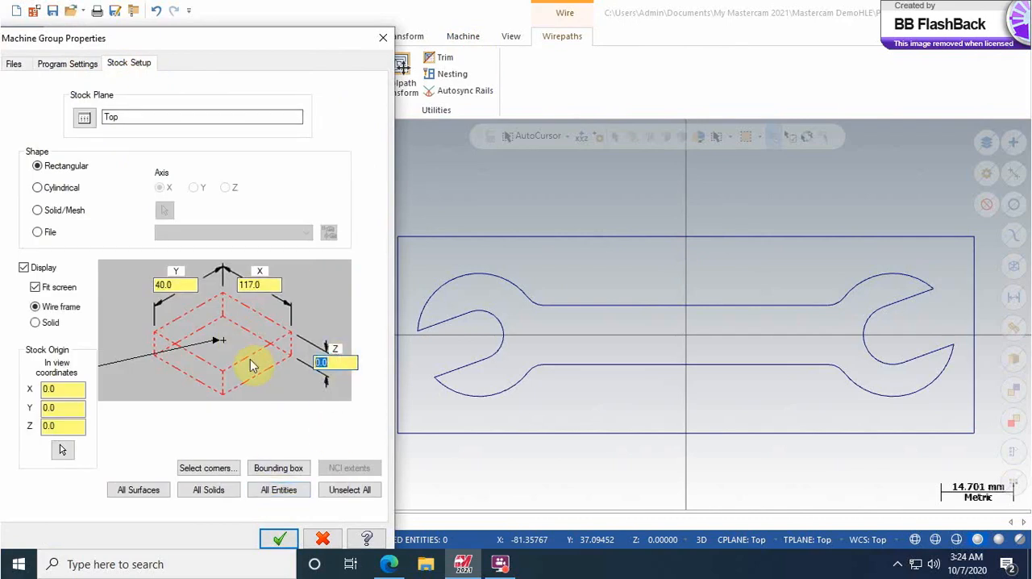
{"action": "type", "text": "6"}
{"action": "left_click", "coordinate": [69, 425]}
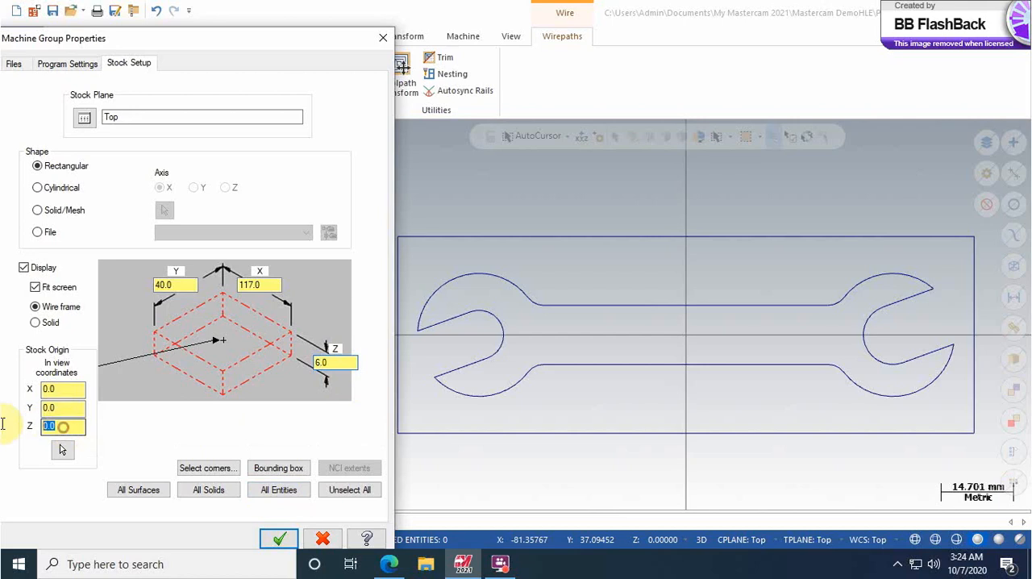
{"action": "type", "text": "6"}
{"action": "left_click", "coordinate": [279, 539]}
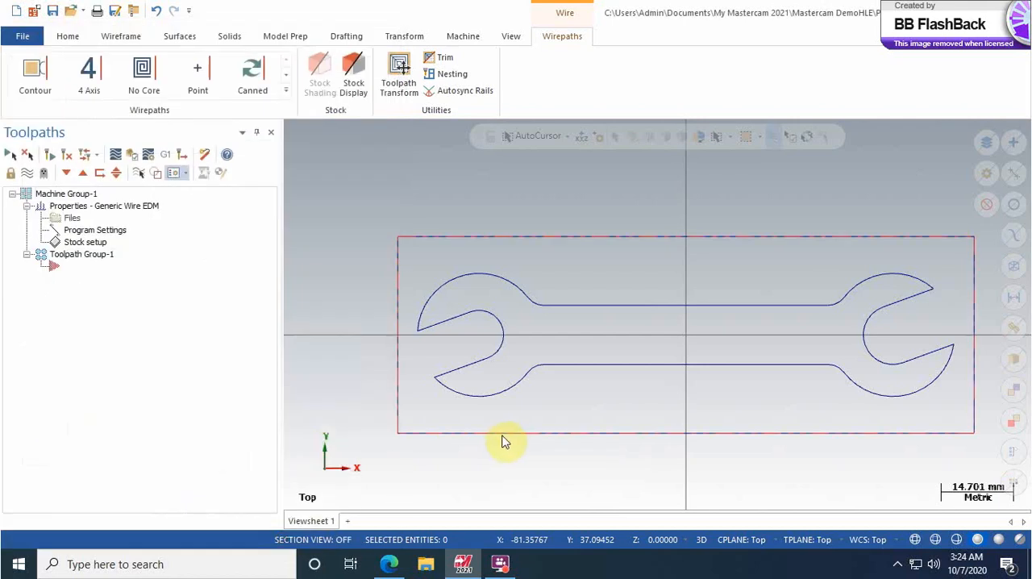
Step: Place a wire thread point near the open end of the left jaw, at about X -56, Y -2
{"action": "left_click", "coordinate": [35, 74]}
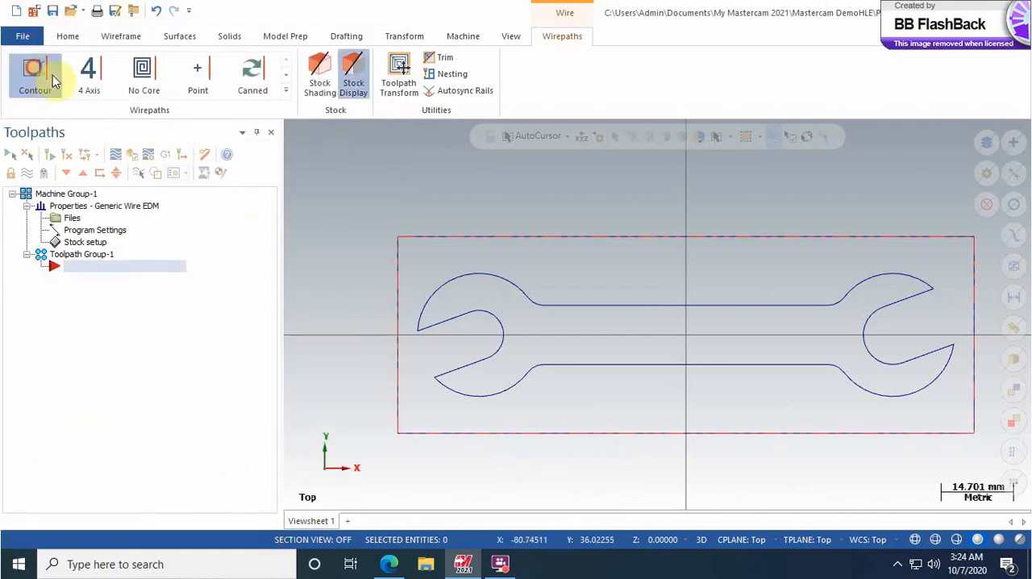
{"action": "left_click", "coordinate": [190, 47]}
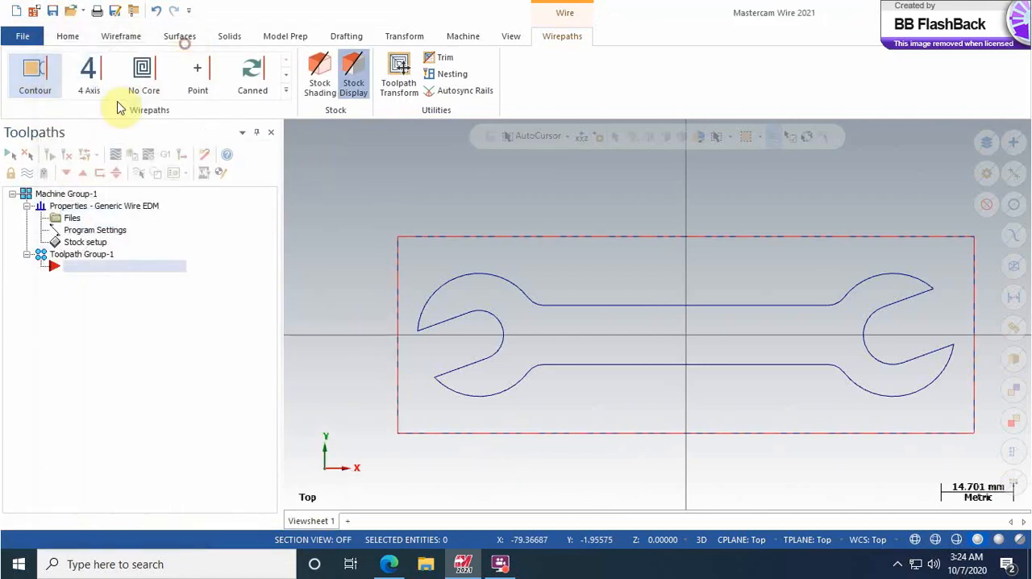
{"action": "left_click", "coordinate": [126, 35]}
{"action": "left_click", "coordinate": [29, 90]}
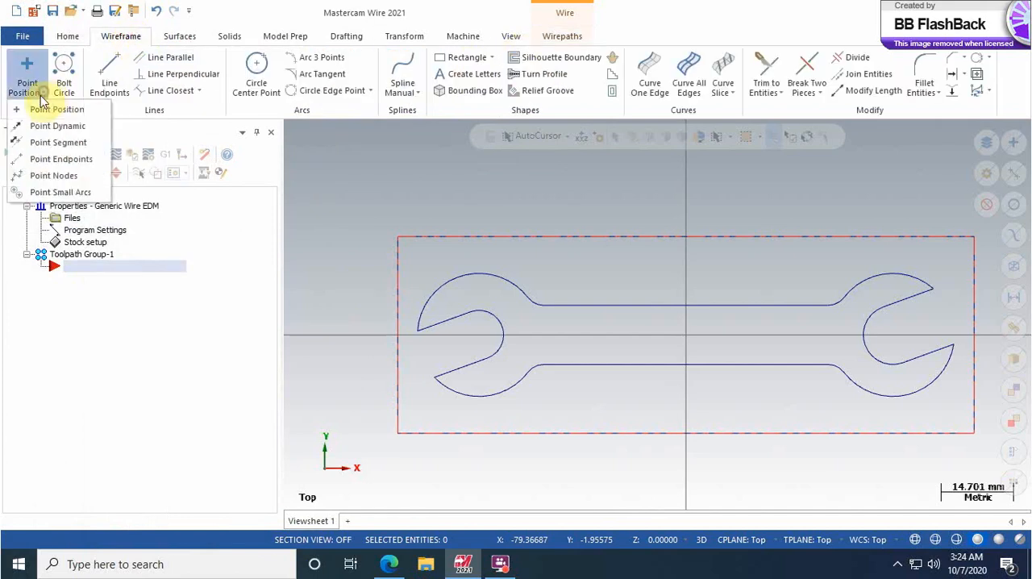
{"action": "left_click", "coordinate": [88, 111]}
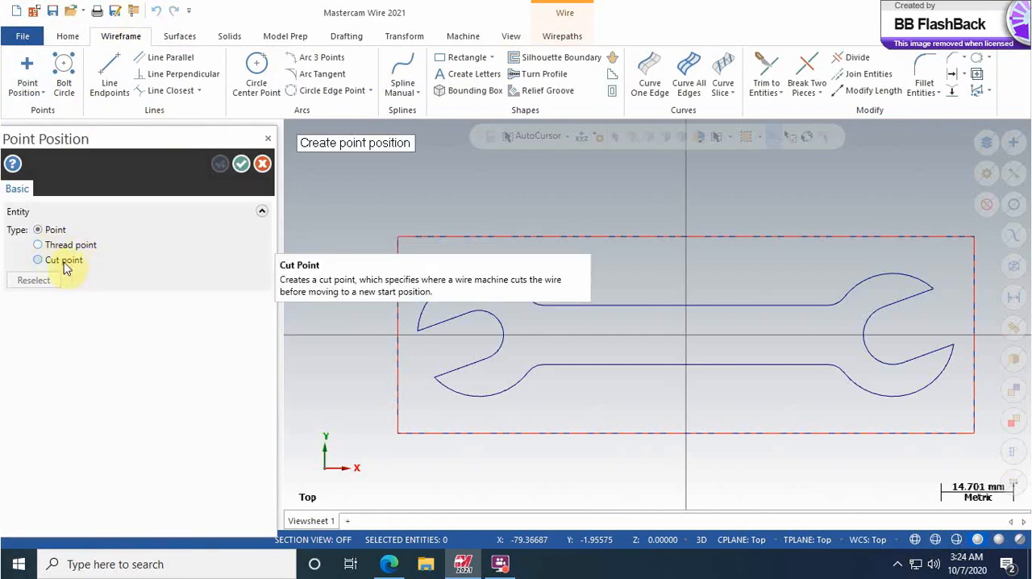
{"action": "left_click", "coordinate": [38, 245]}
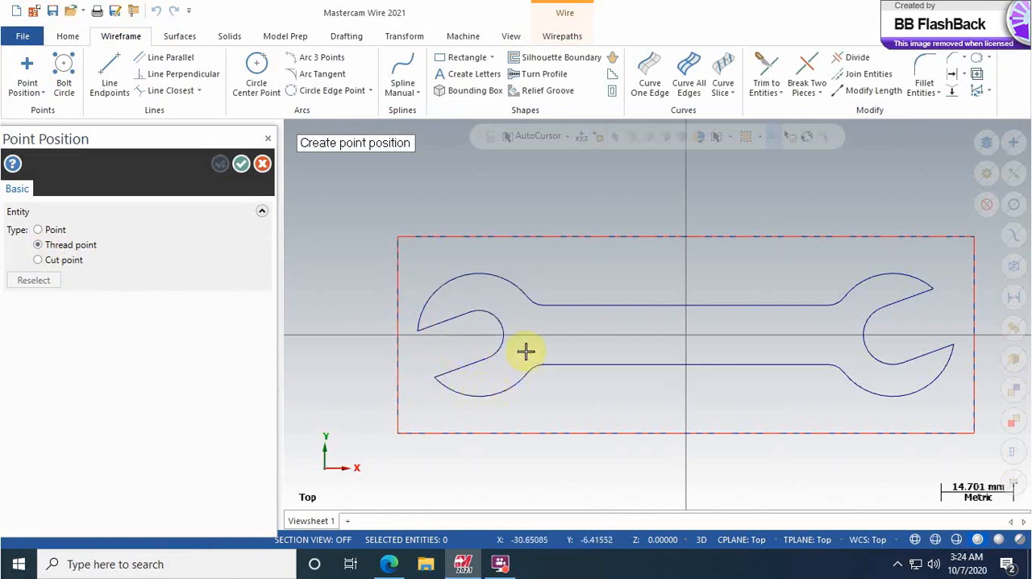
{"action": "left_click", "coordinate": [410, 343]}
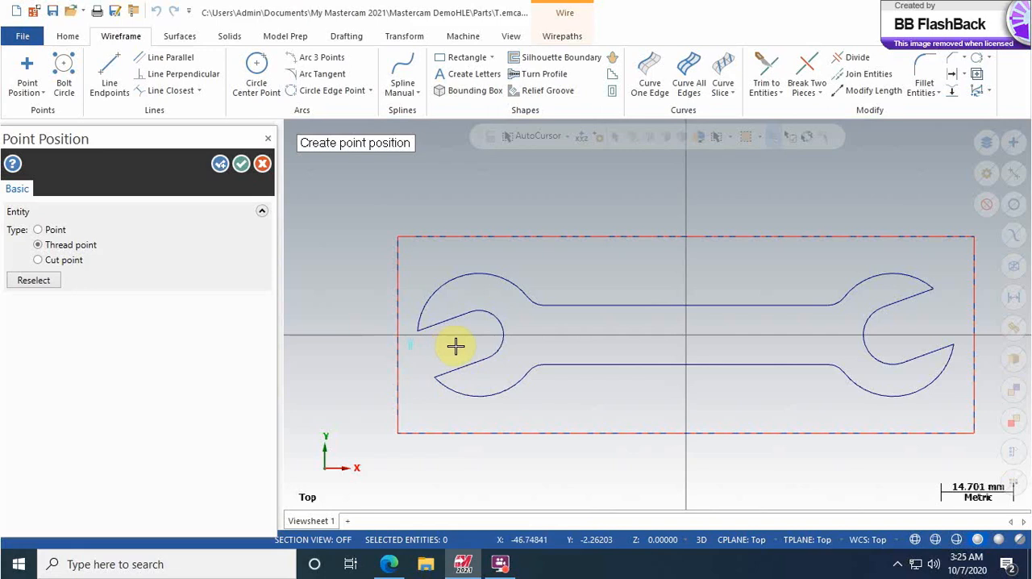
{"action": "left_click", "coordinate": [220, 165]}
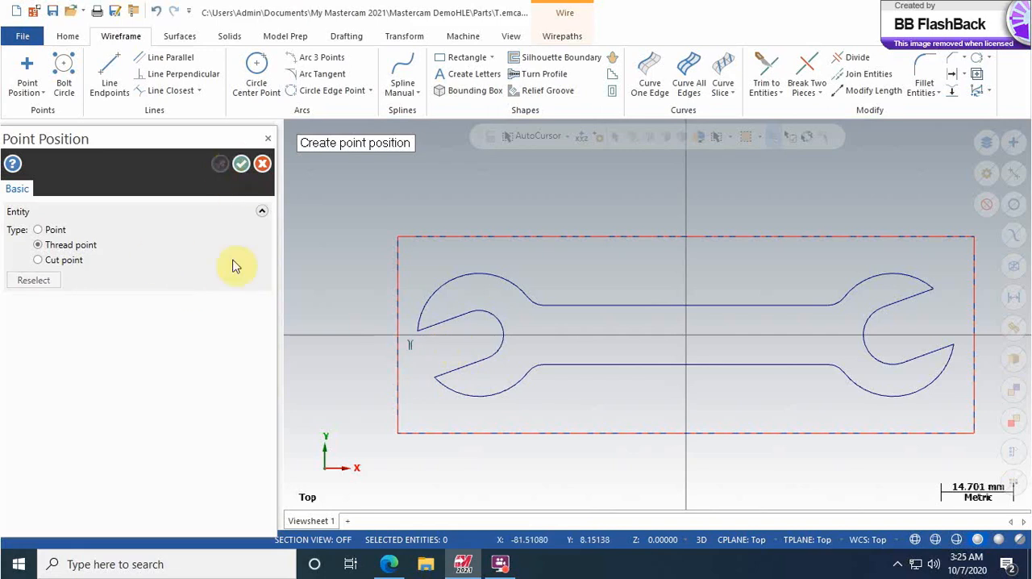
Step: Place a cut point in the left jaw's opening and a thread point at about X -55.6, Y -0.7
{"action": "left_click", "coordinate": [36, 261]}
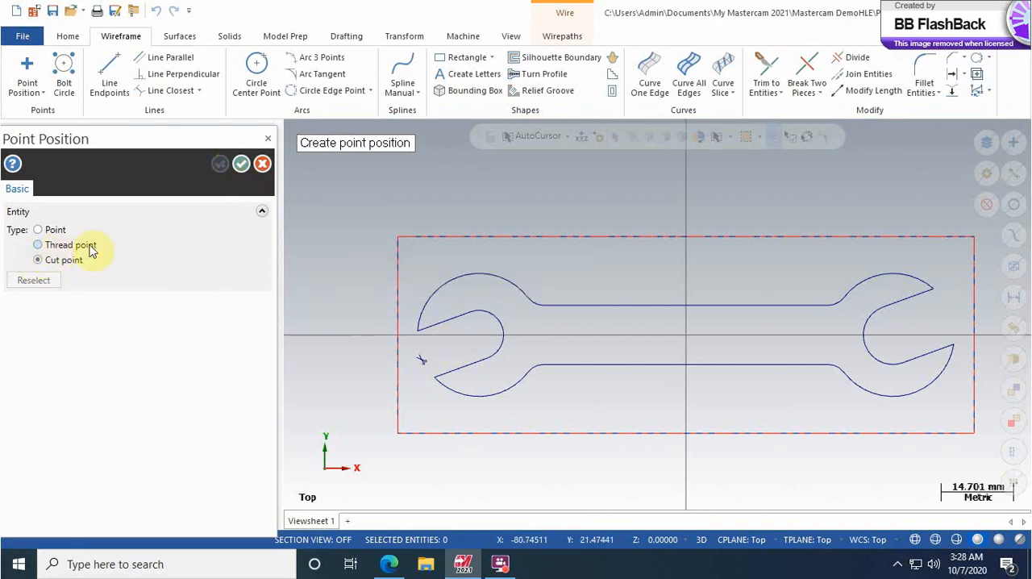
{"action": "left_click", "coordinate": [37, 244]}
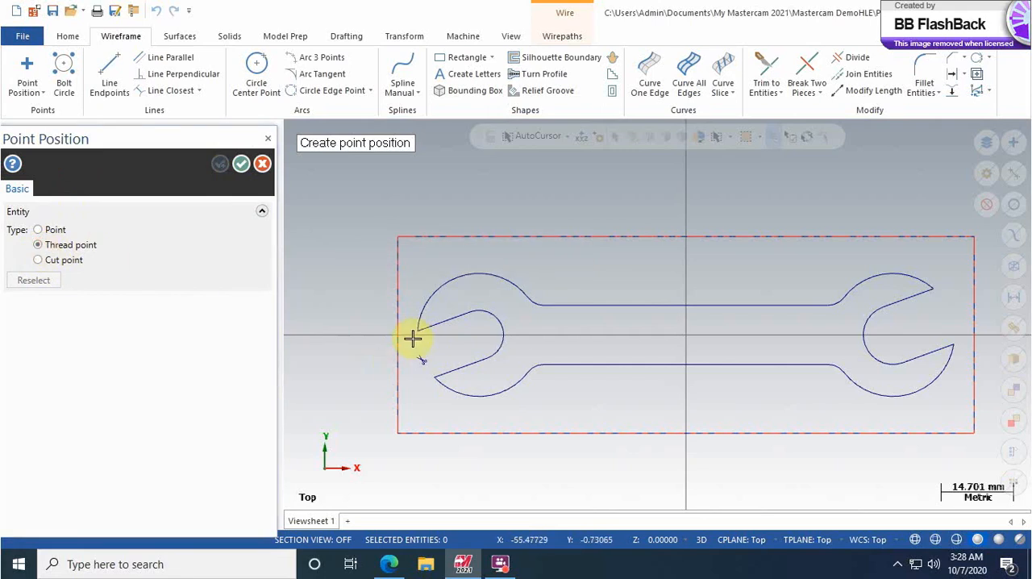
{"action": "left_click", "coordinate": [412, 339]}
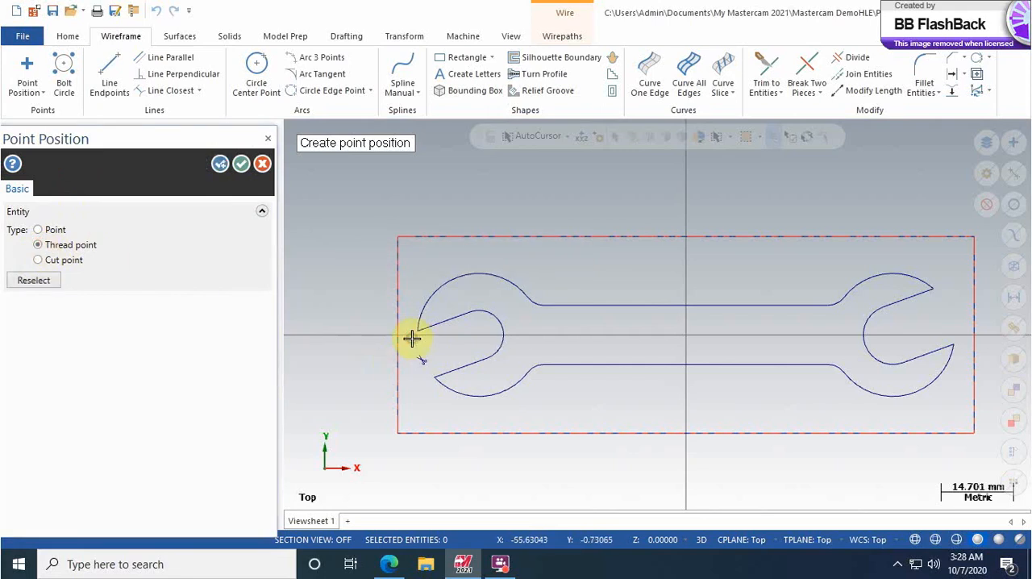
{"action": "left_click", "coordinate": [221, 165]}
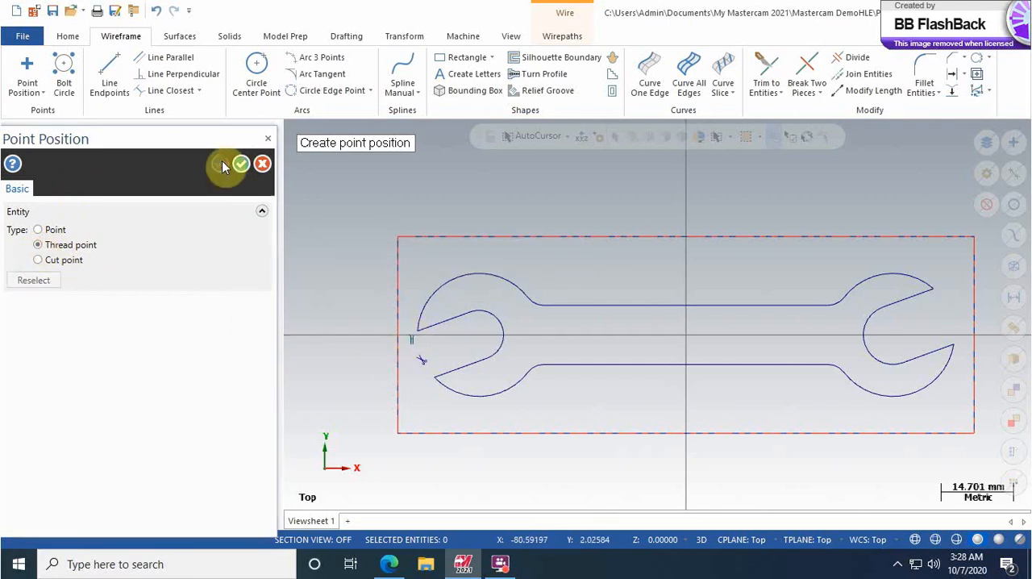
{"action": "left_click", "coordinate": [269, 138]}
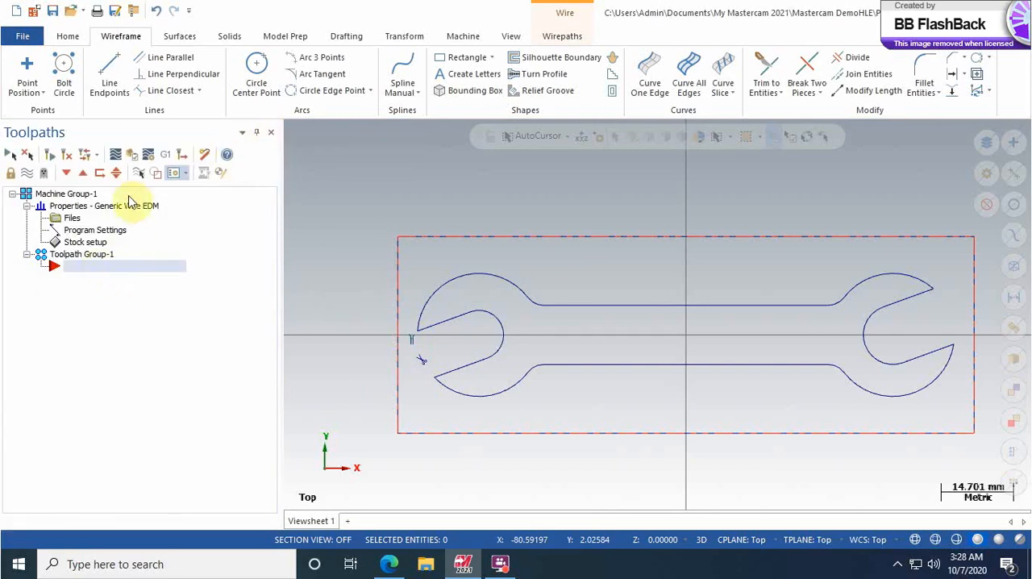
Step: For a Contour wirepath, chain the thread point and the reversed wrench profile, ending the chain at the left jaw's upper arc
{"action": "left_click", "coordinate": [562, 36]}
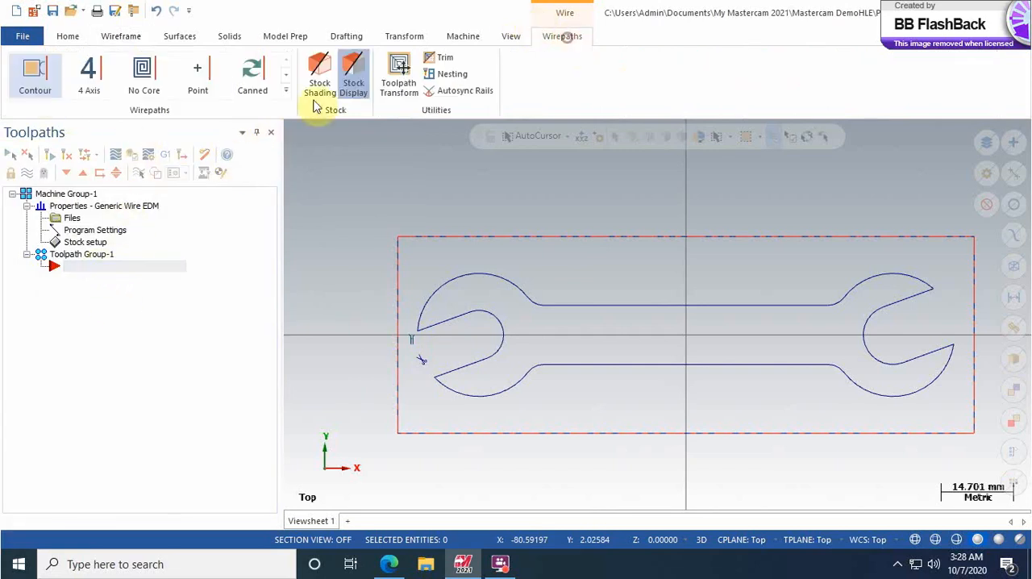
{"action": "left_click", "coordinate": [34, 71]}
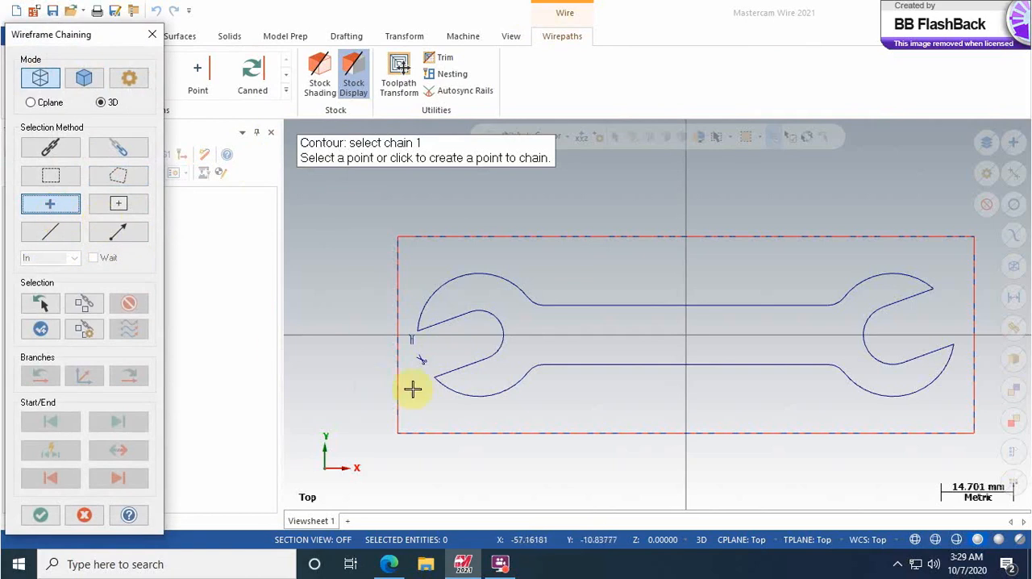
{"action": "left_click", "coordinate": [410, 341]}
{"action": "left_click", "coordinate": [52, 147]}
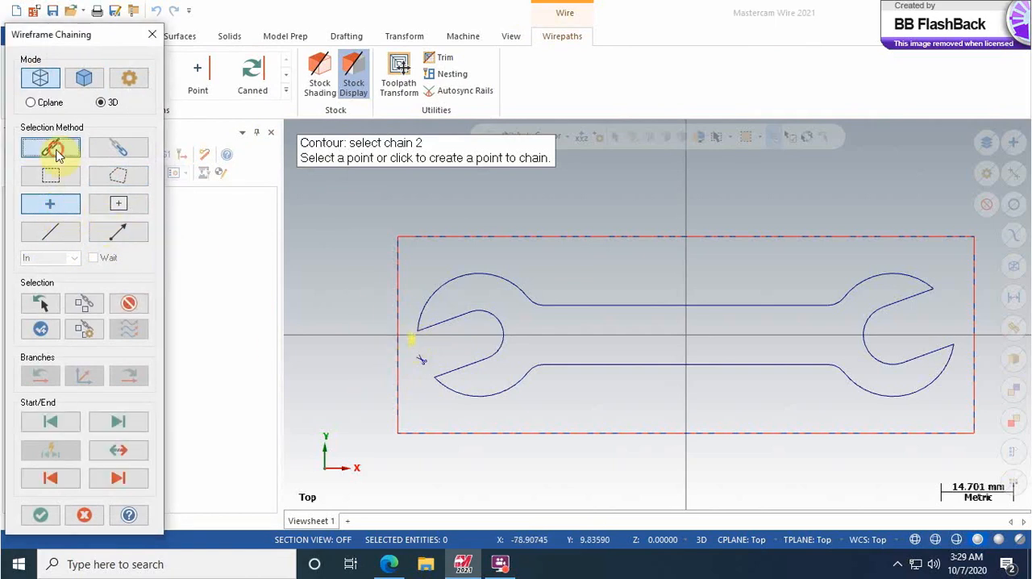
{"action": "left_click", "coordinate": [450, 318]}
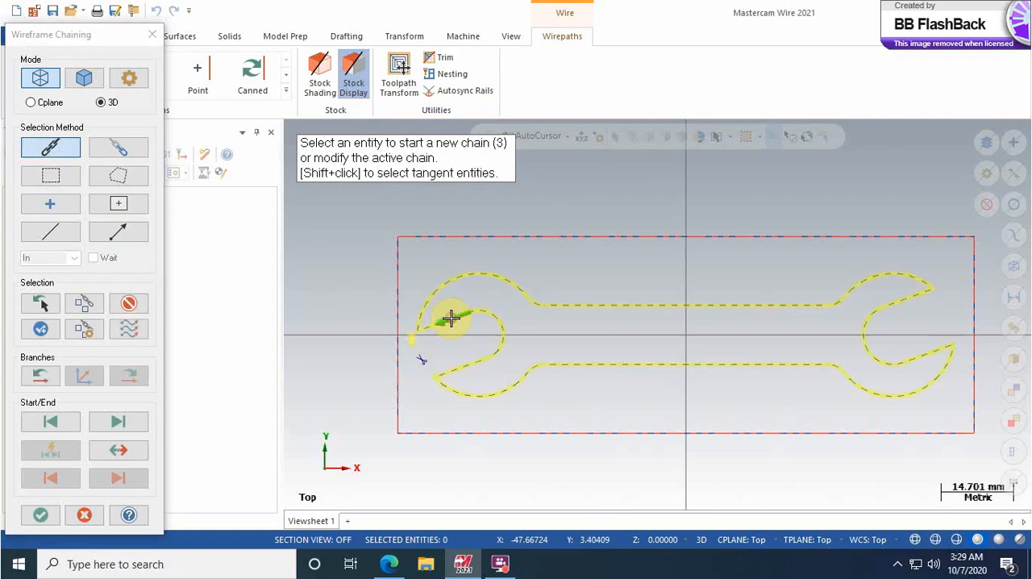
{"action": "left_click", "coordinate": [115, 450]}
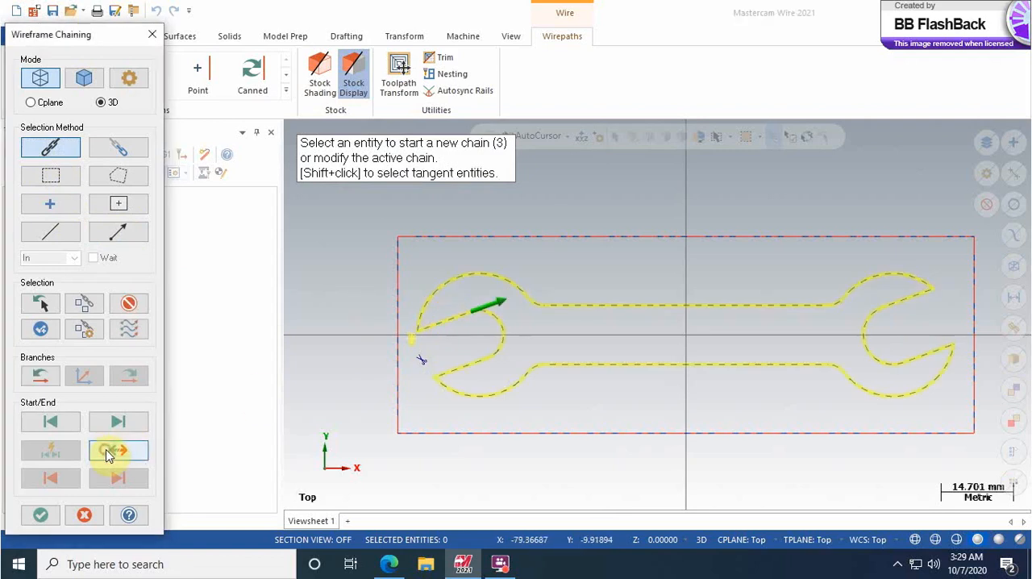
{"action": "left_click", "coordinate": [429, 298]}
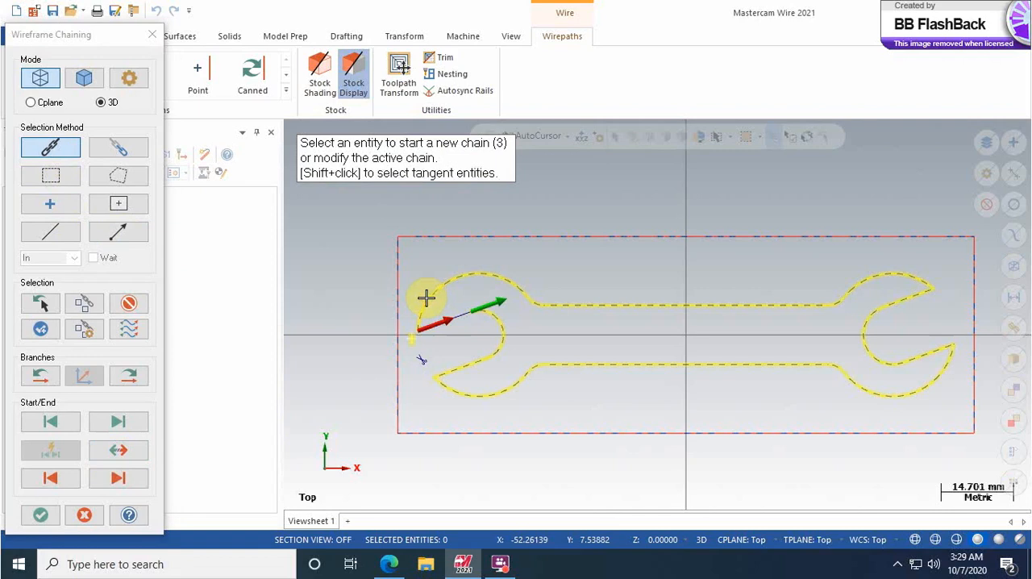
Step: Add the cut point in the left jaw's opening as the last chain and accept the chaining
{"action": "left_click", "coordinate": [51, 203]}
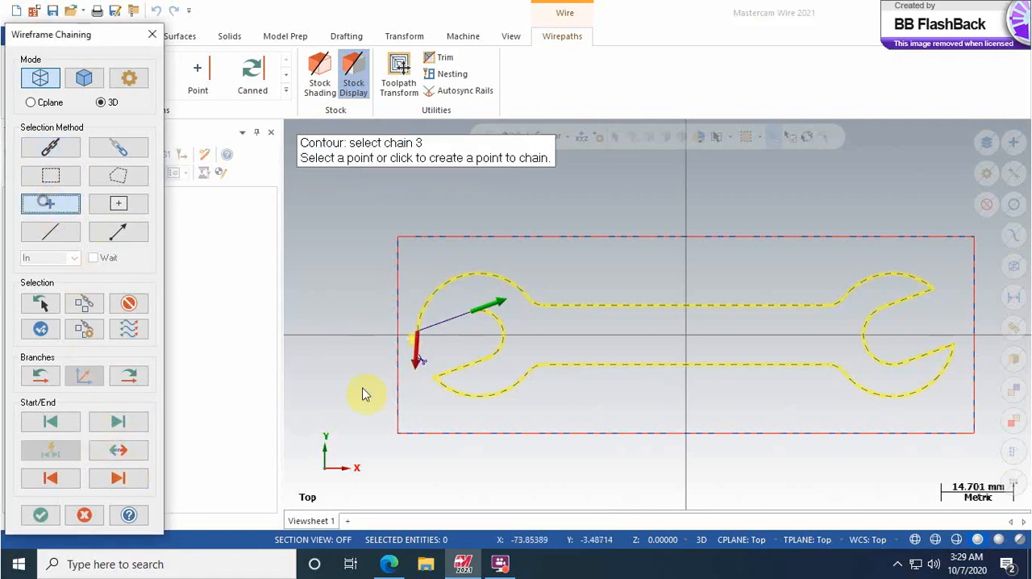
{"action": "left_click", "coordinate": [426, 362]}
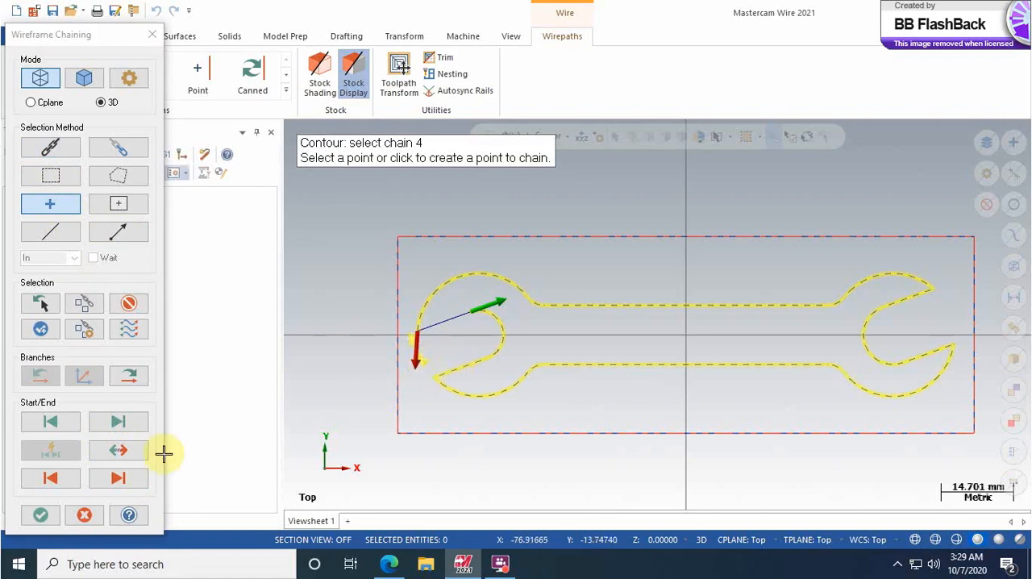
{"action": "left_click", "coordinate": [40, 517]}
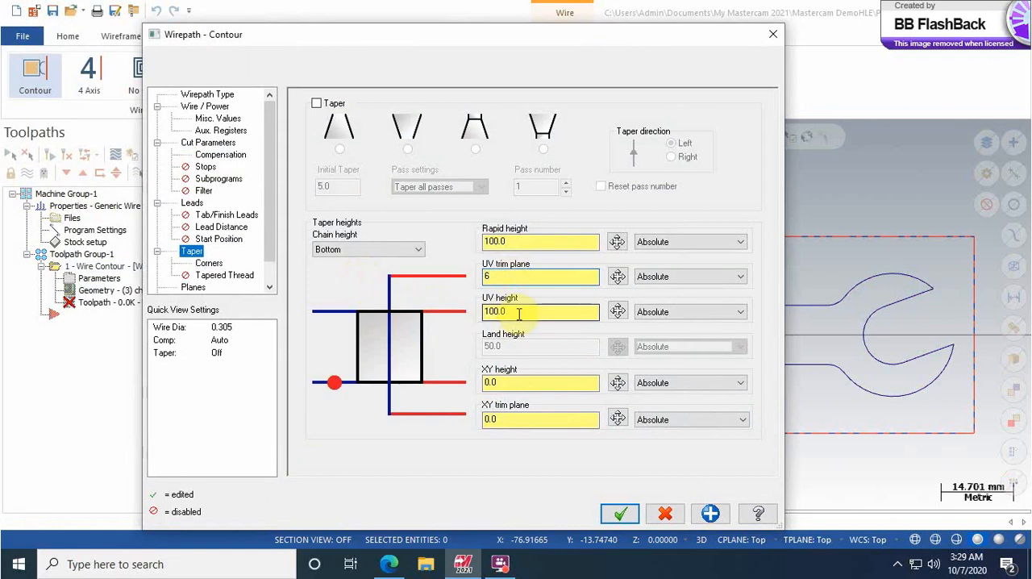
Step: Set the UV trim plane and UV height to 6 mm, and the wire diameter to 0.2 mm with a 0.1 mm radius
{"action": "left_click", "coordinate": [519, 313]}
{"action": "type", "text": "6"}
{"action": "left_click", "coordinate": [212, 106]}
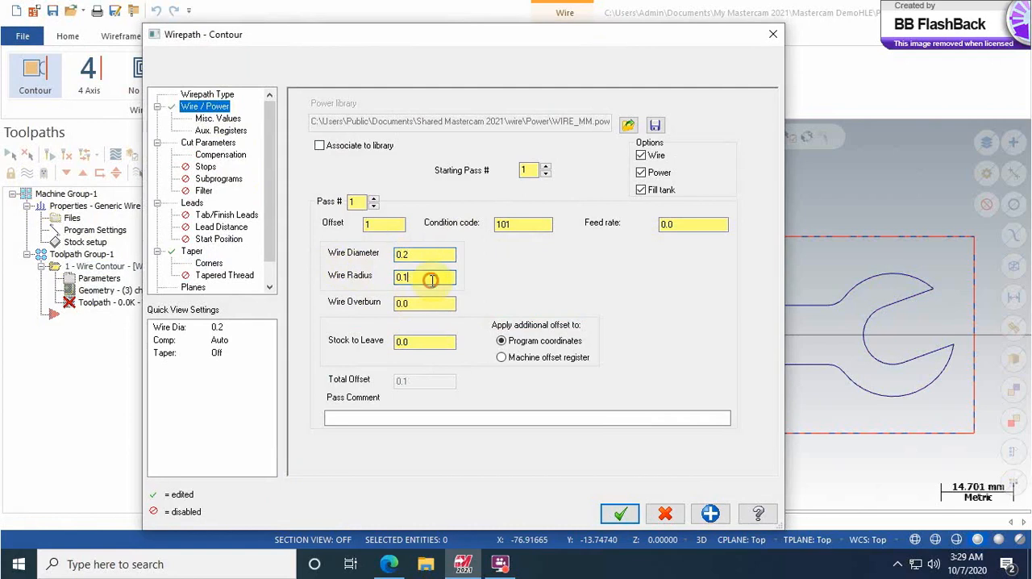
Step: Enable a tab for the contour cut and set the wire compensation direction to Right
{"action": "left_click", "coordinate": [210, 143]}
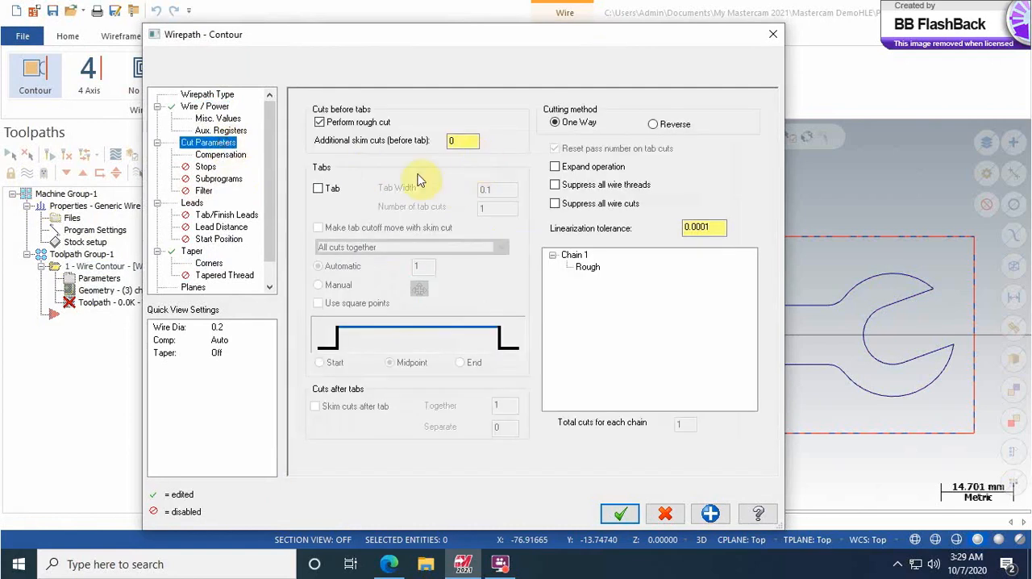
{"action": "left_click", "coordinate": [319, 189]}
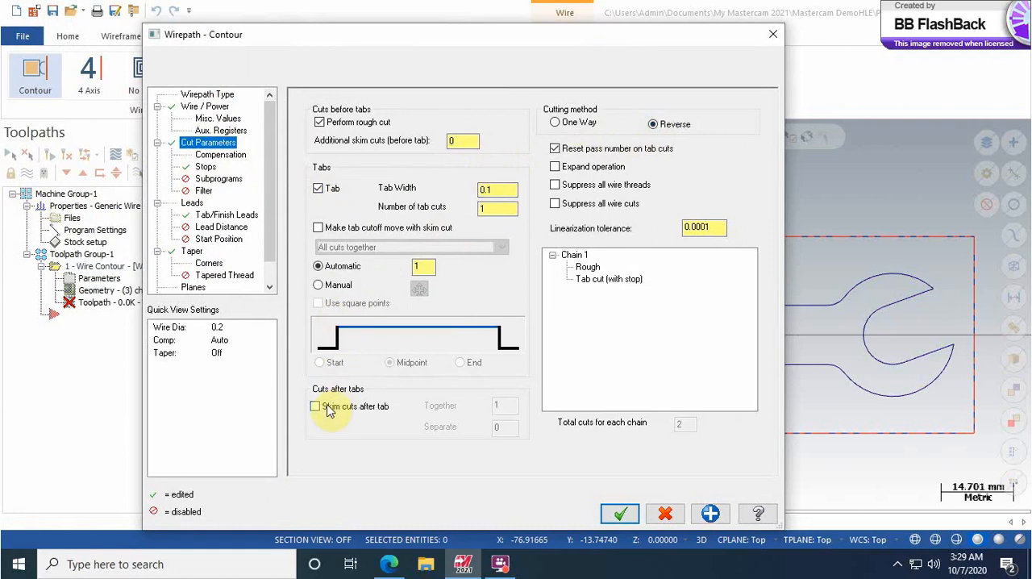
{"action": "left_click", "coordinate": [222, 156]}
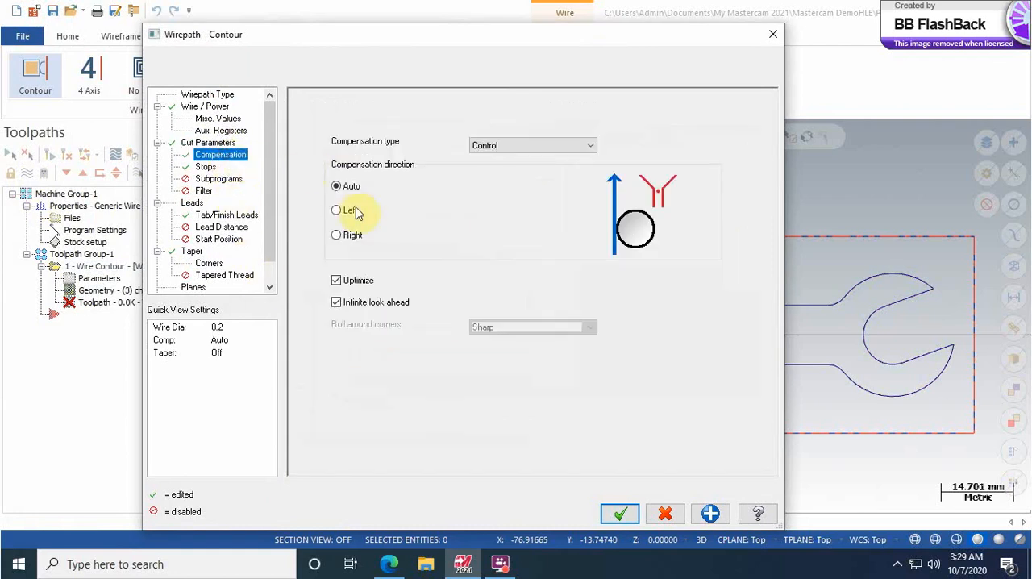
{"action": "left_click", "coordinate": [336, 236]}
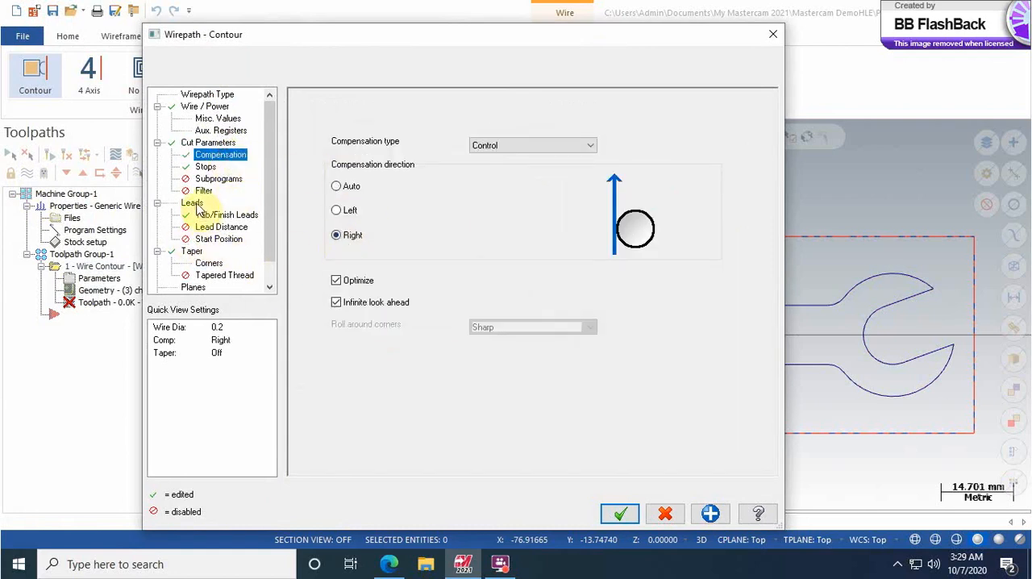
Step: Set the lead in to Line and arc and the lead out to Arc and line
{"action": "left_click", "coordinate": [192, 203]}
{"action": "left_click", "coordinate": [326, 139]}
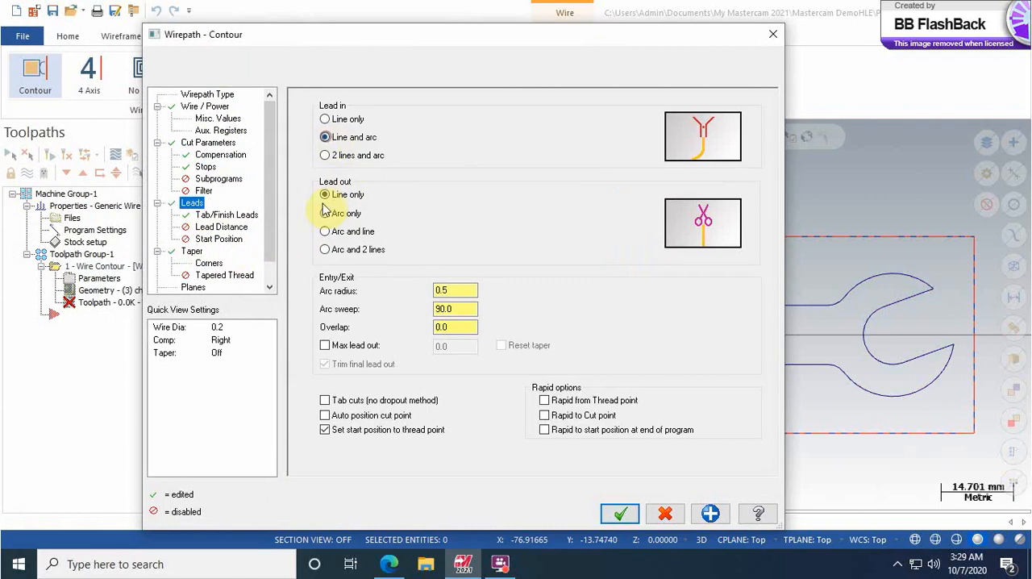
{"action": "left_click", "coordinate": [325, 232]}
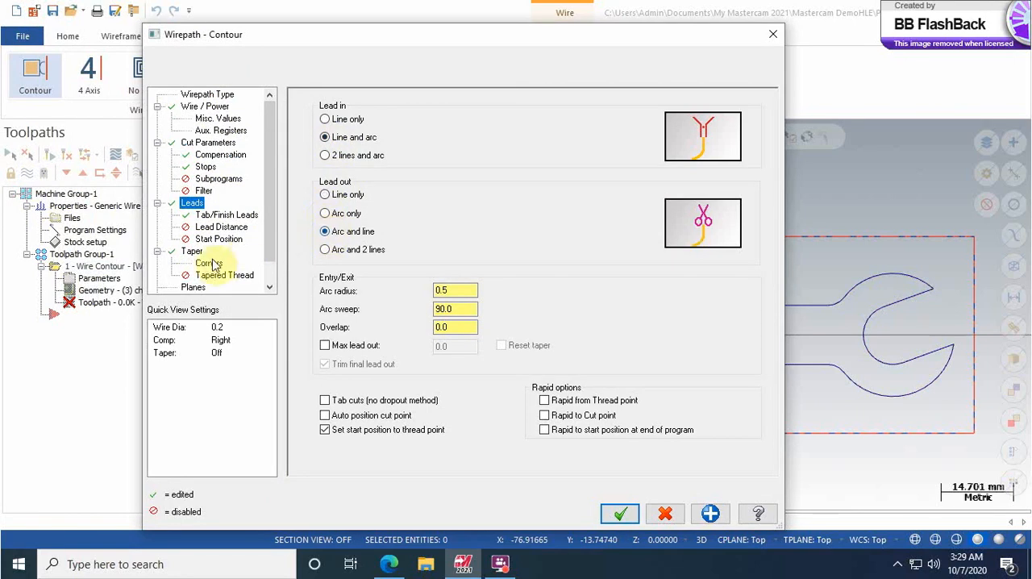
Step: Check the taper heights, then accept the contour parameters and chain list to generate the wirepath
{"action": "left_click", "coordinate": [193, 252]}
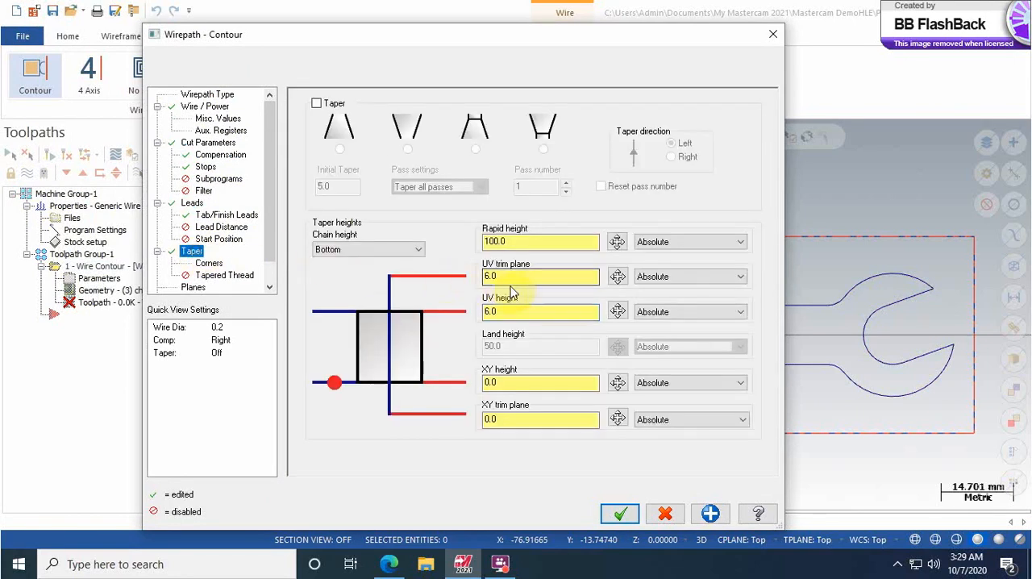
{"action": "left_click", "coordinate": [619, 513]}
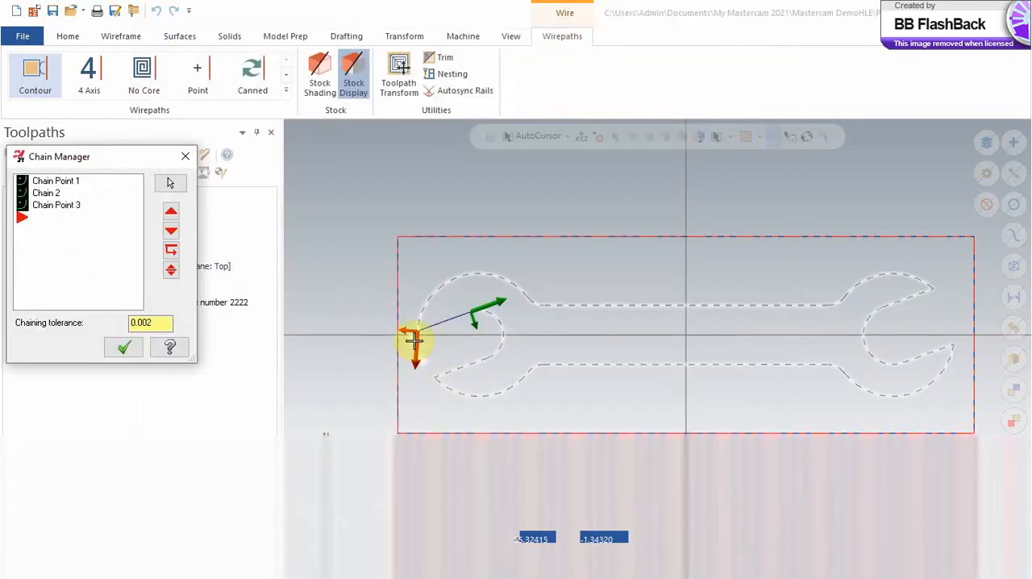
{"action": "left_click", "coordinate": [125, 348]}
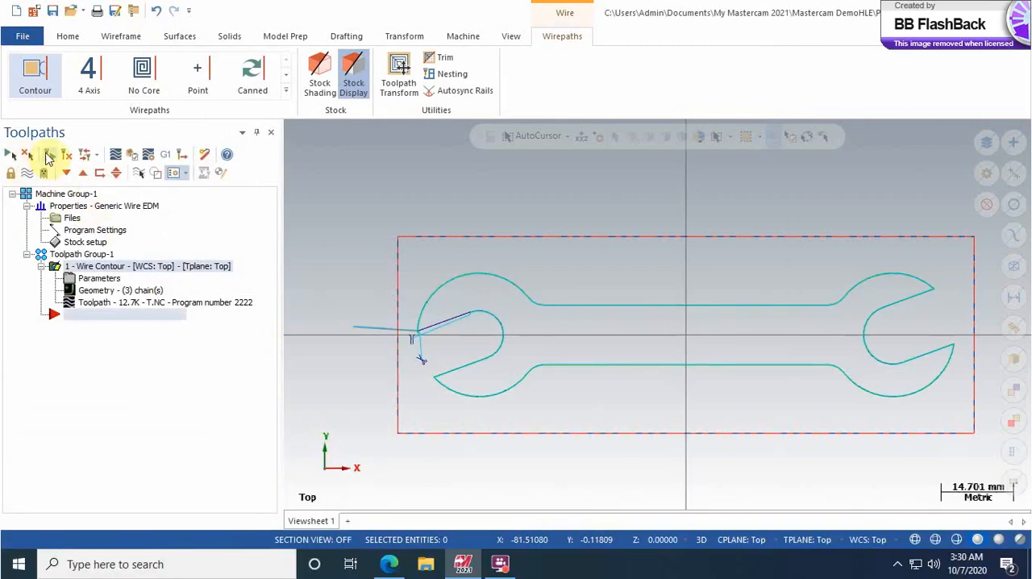
Step: Verify the wire contour operation by playing its simulation to the end and view the cut stock at an angle
{"action": "left_click", "coordinate": [137, 154]}
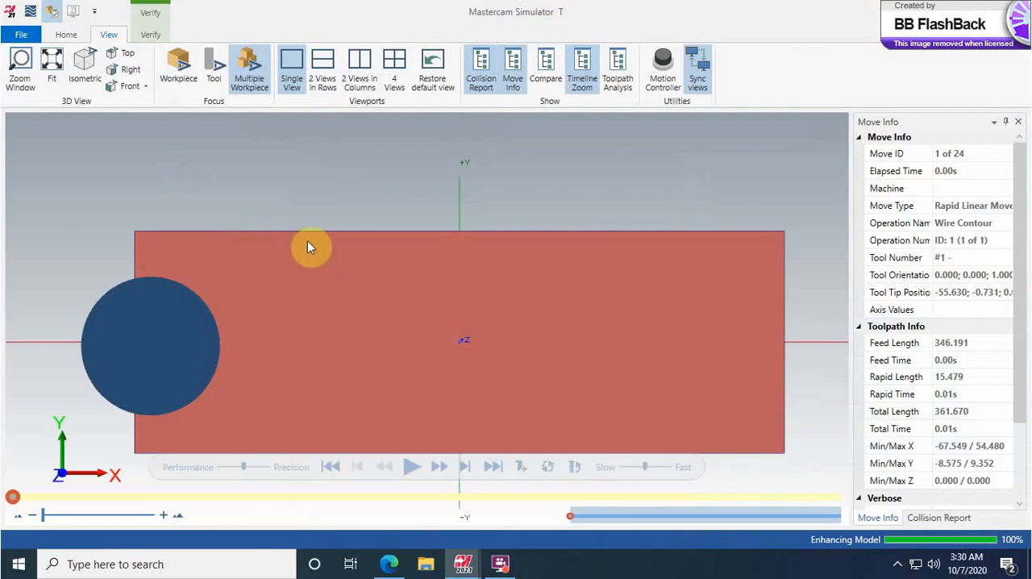
{"action": "left_click", "coordinate": [409, 468]}
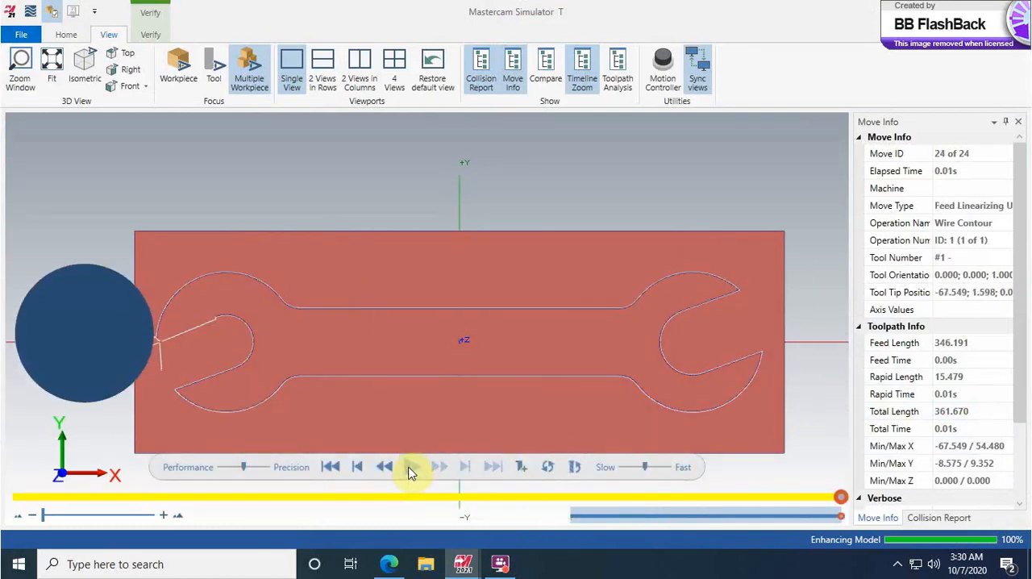
{"action": "middle_click_drag", "start_coordinate": [298, 269], "coordinate": [285, 221]}
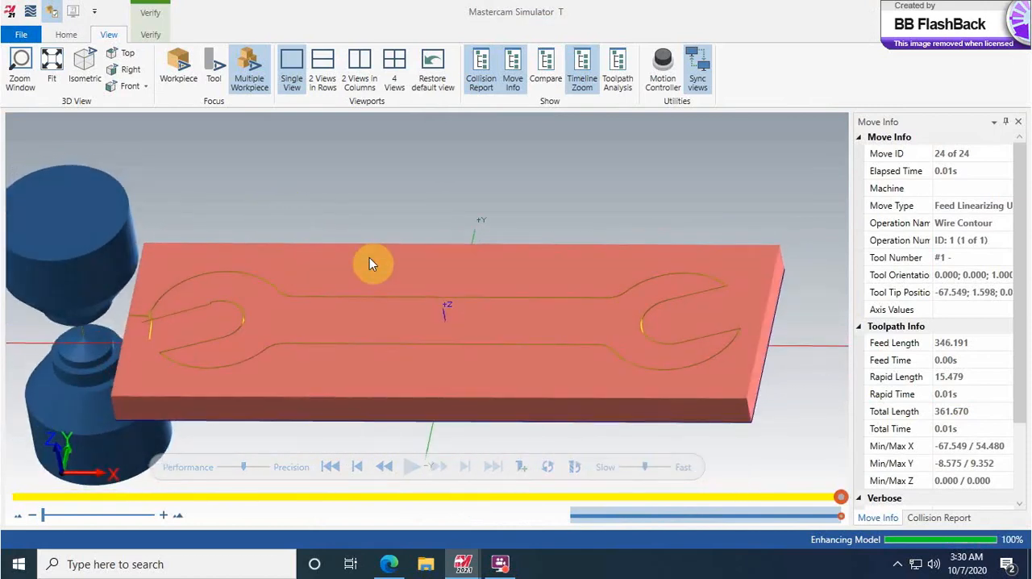
Step: Try to clear the waste stock around the wrench with Remove Chips
{"action": "left_click", "coordinate": [151, 20]}
{"action": "left_click", "coordinate": [569, 67]}
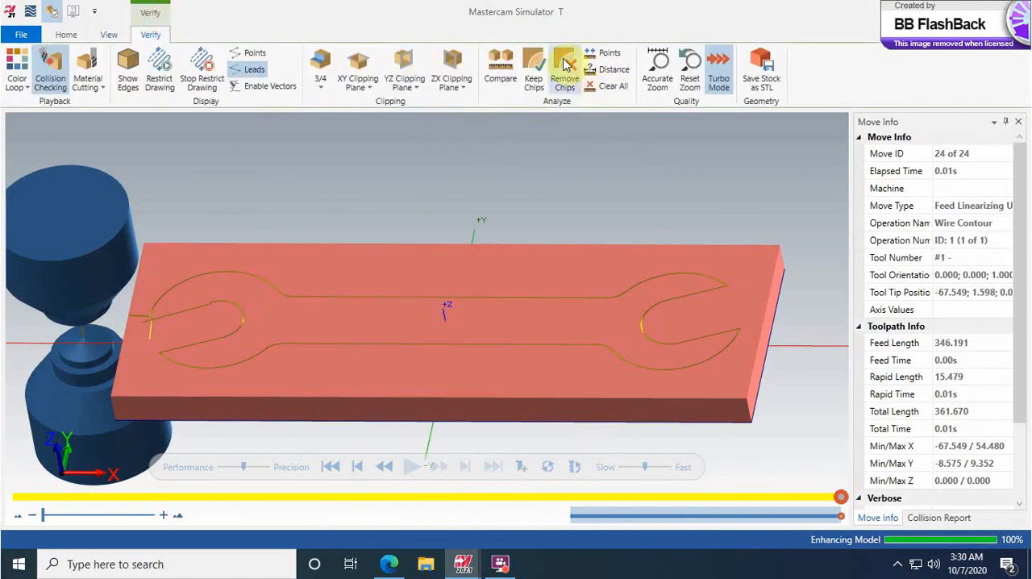
{"action": "left_click", "coordinate": [482, 295]}
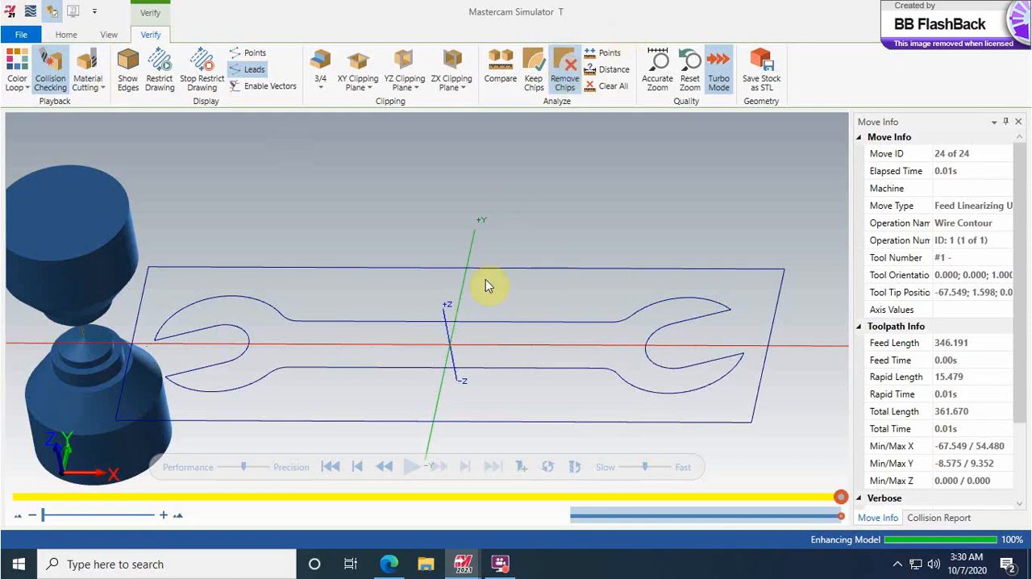
Step: Reset the verification to its start and replay the whole cut in an isometric view
{"action": "left_click", "coordinate": [331, 467]}
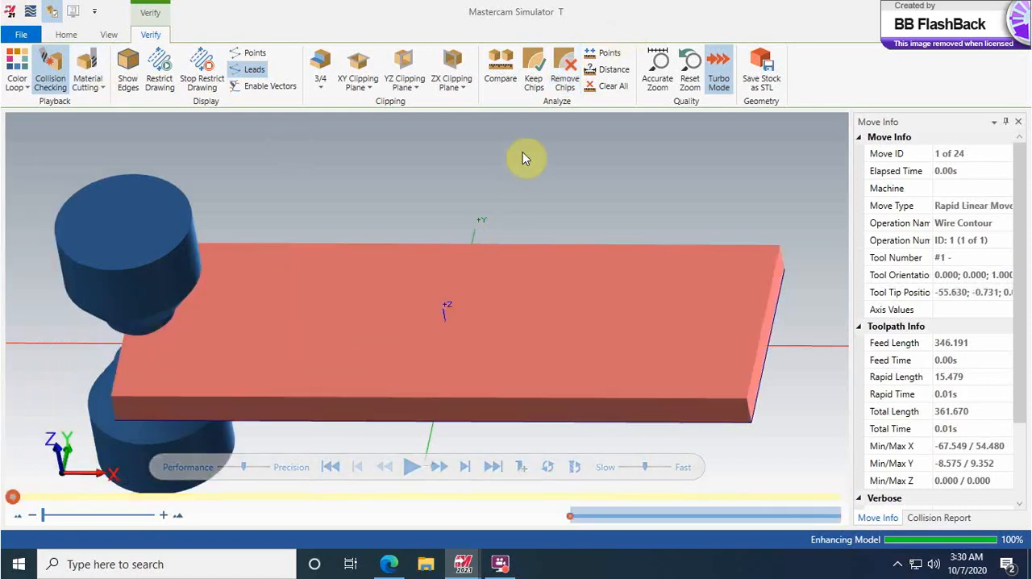
{"action": "middle_click_drag", "start_coordinate": [434, 172], "coordinate": [412, 196]}
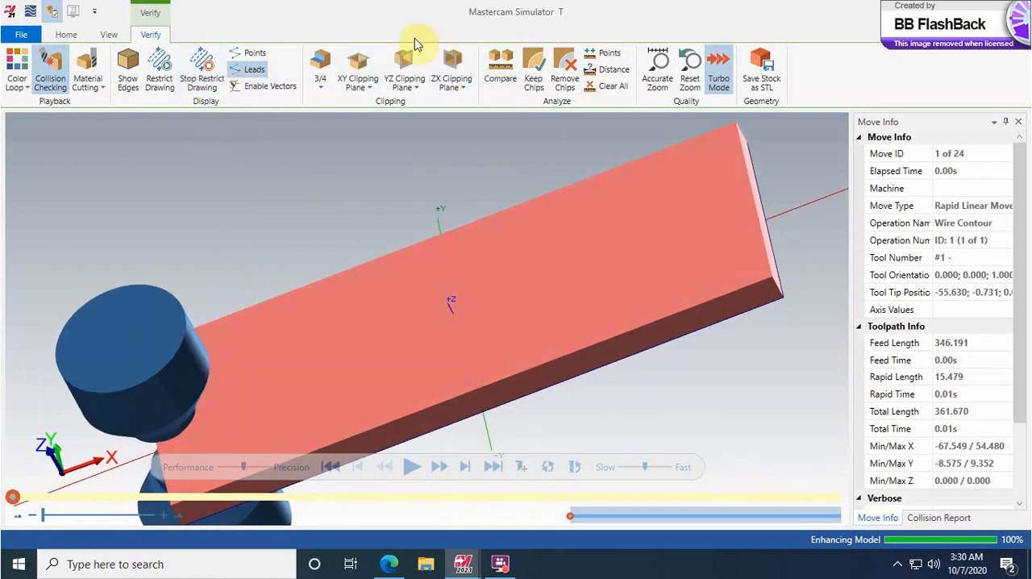
{"action": "left_click", "coordinate": [108, 34]}
{"action": "left_click", "coordinate": [85, 64]}
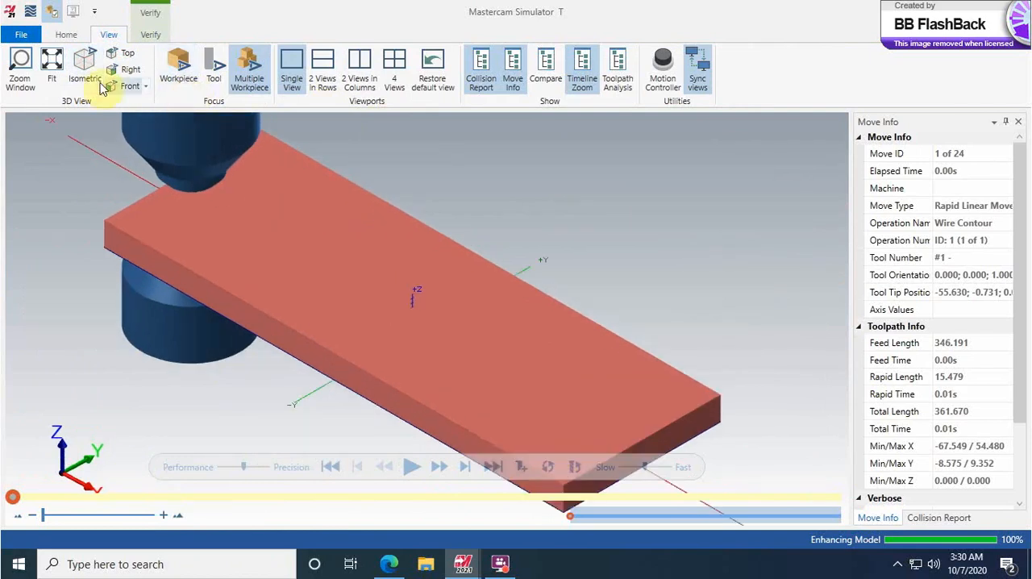
{"action": "left_click", "coordinate": [410, 468]}
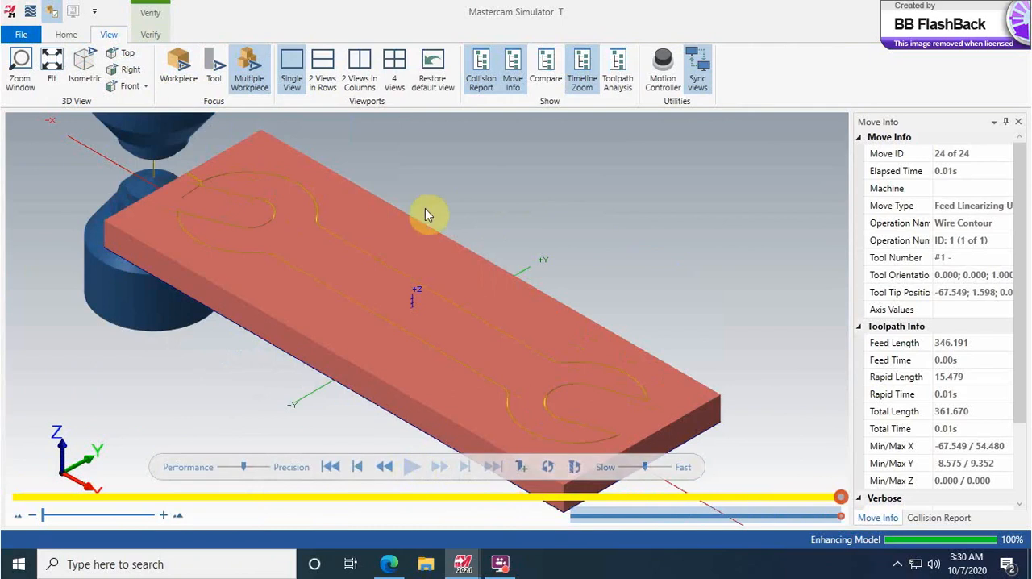
Step: Try Remove Chips on the wrench piece and on the surrounding stock in the isometric simulation
{"action": "left_click", "coordinate": [150, 34]}
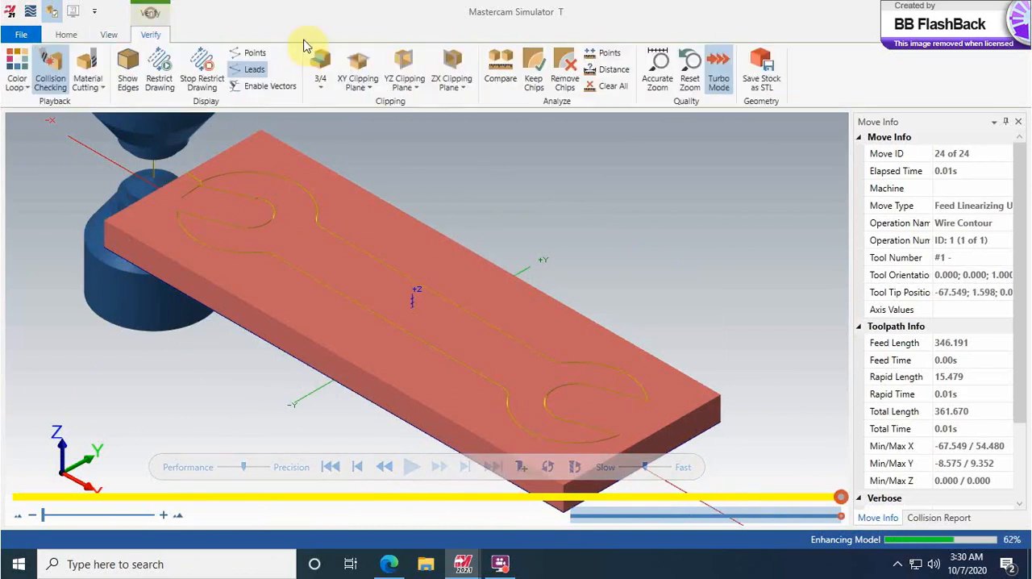
{"action": "left_click", "coordinate": [562, 69]}
{"action": "left_click", "coordinate": [459, 309]}
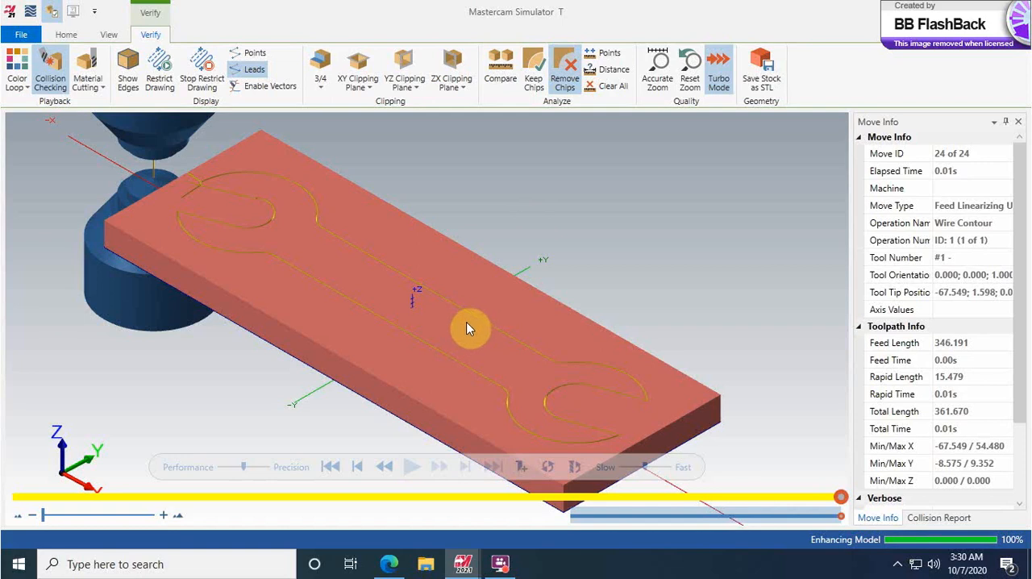
{"action": "left_click", "coordinate": [467, 322]}
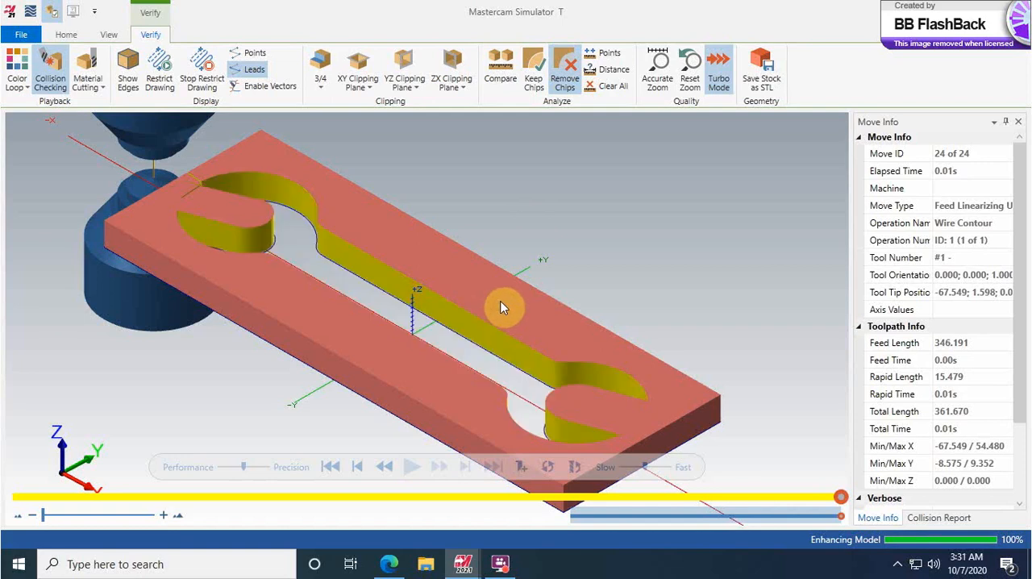
{"action": "left_click", "coordinate": [500, 308]}
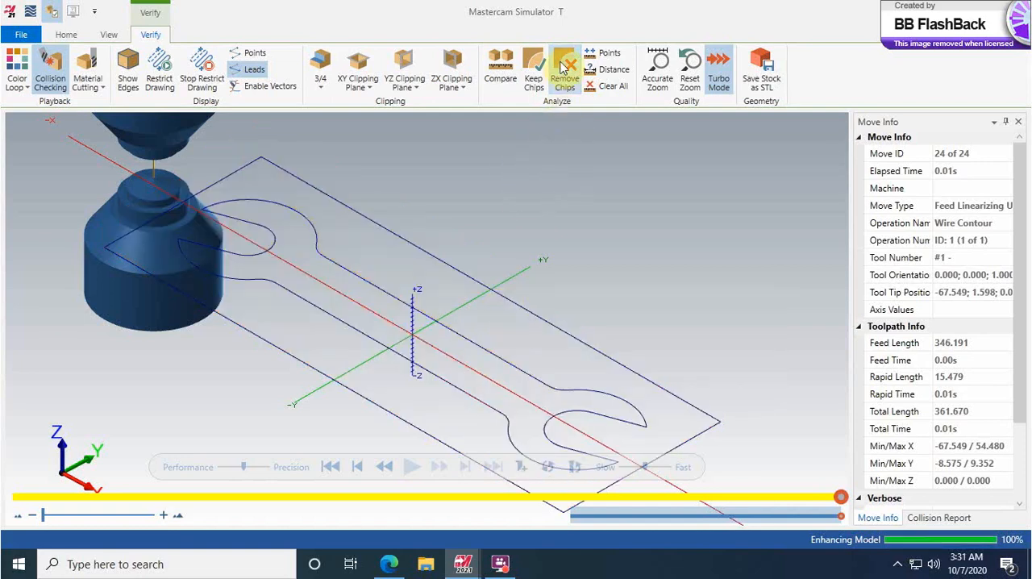
Step: Restart and replay the cut simulation, and remove only the surrounding stock as a chip to isolate the wrench
{"action": "left_click", "coordinate": [330, 467]}
{"action": "left_click", "coordinate": [411, 467]}
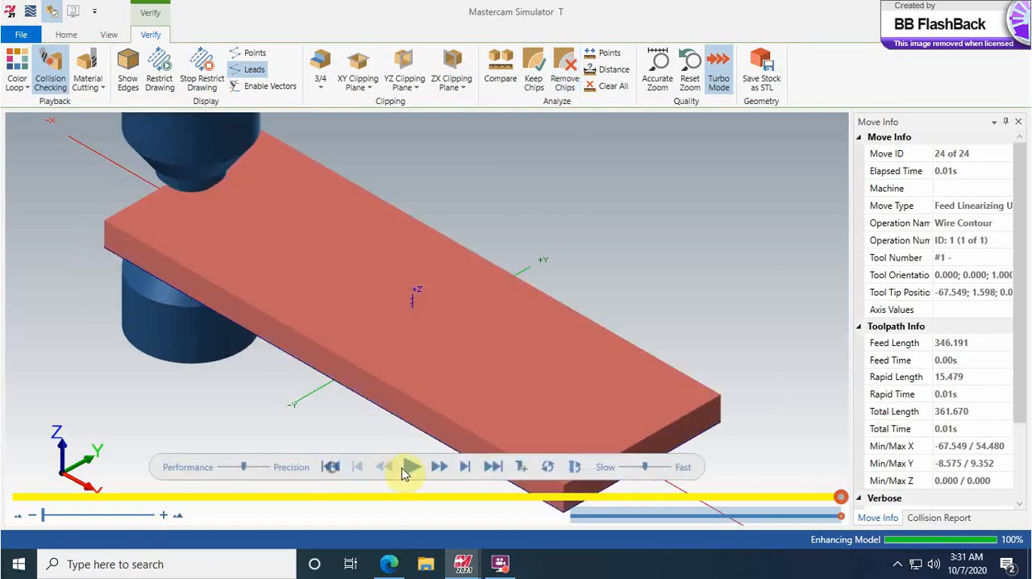
{"action": "left_click", "coordinate": [567, 71]}
{"action": "left_click", "coordinate": [492, 276]}
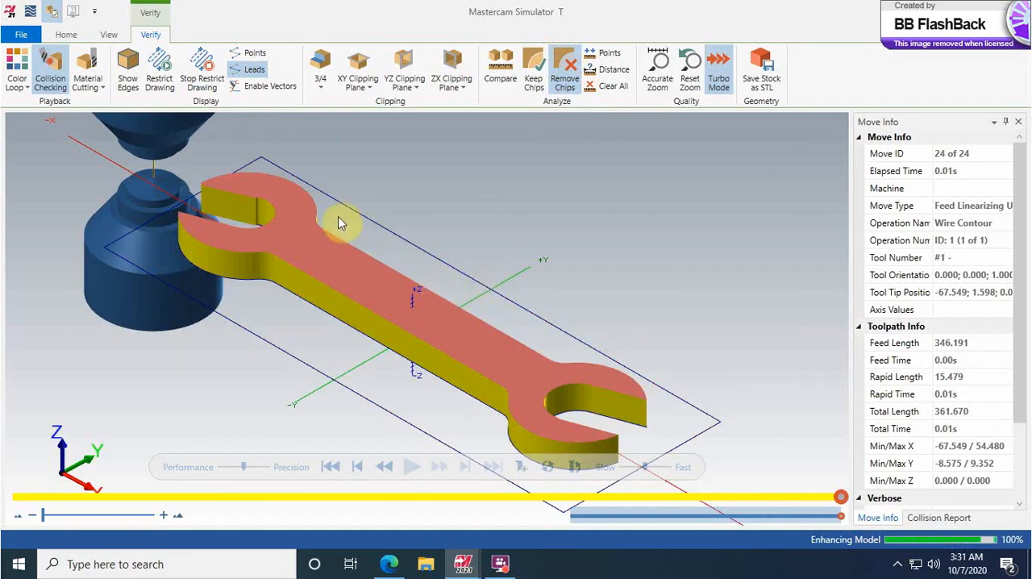
Step: Examine the isolated wrench and the wire guides from several angles, and close the simulator
{"action": "middle_click_drag", "start_coordinate": [338, 221], "coordinate": [285, 224]}
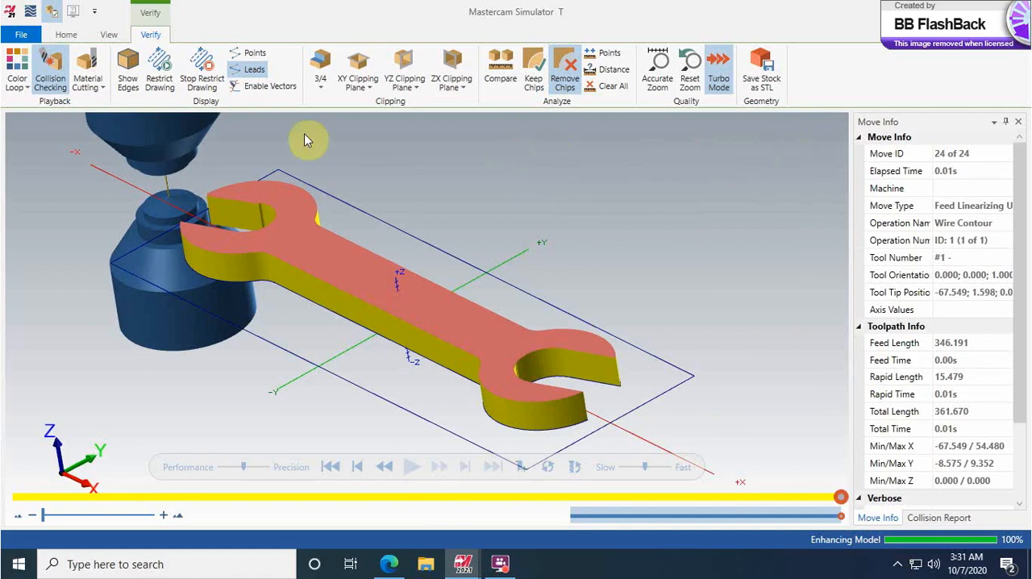
{"action": "middle_click_drag", "start_coordinate": [471, 206], "coordinate": [436, 217]}
{"action": "middle_click_drag", "start_coordinate": [403, 256], "coordinate": [424, 253]}
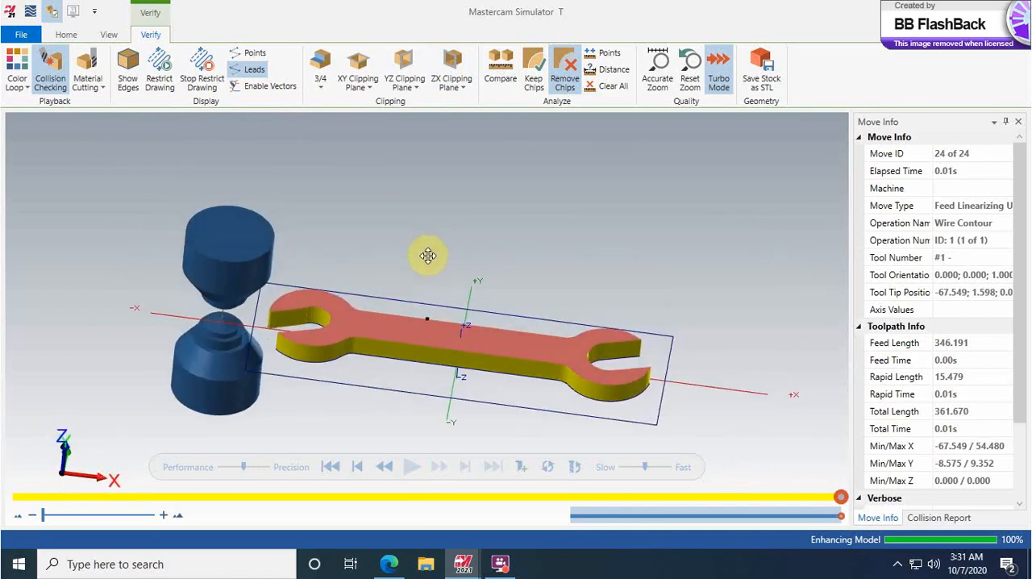
{"action": "middle_click_drag", "start_coordinate": [293, 260], "coordinate": [238, 267]}
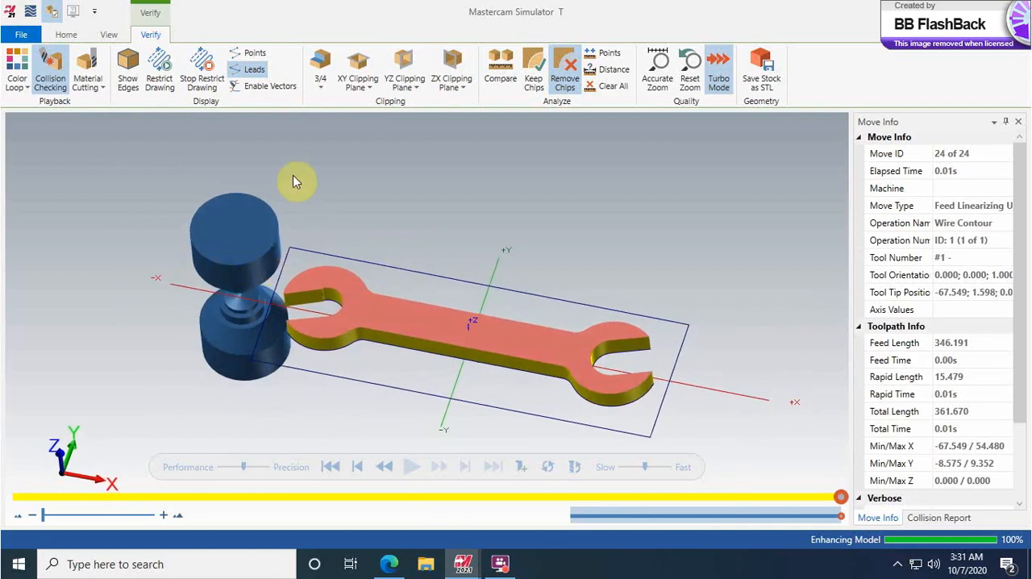
{"action": "left_click", "coordinate": [1014, 11]}
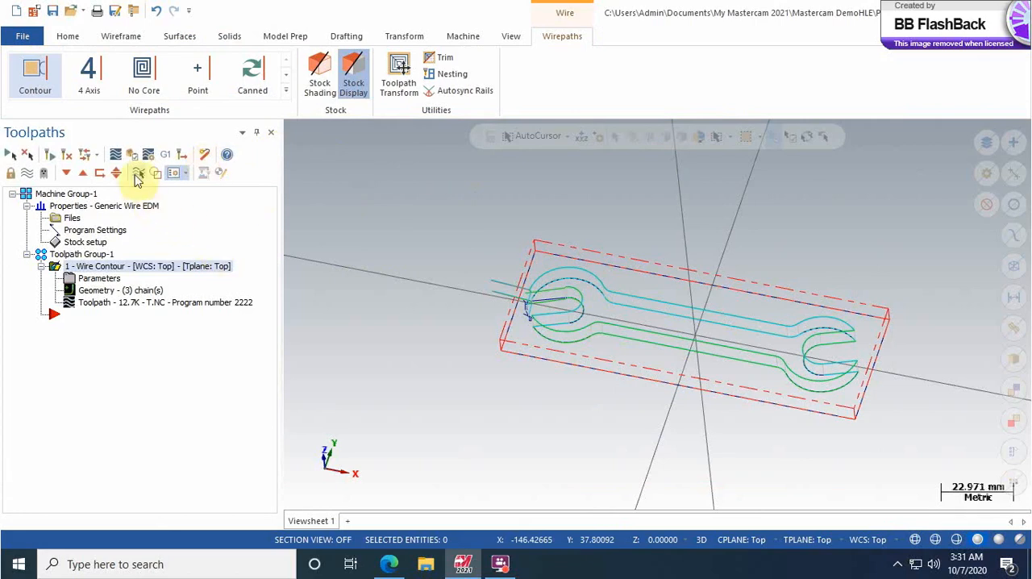
Step: Backplot the wire contour toolpath at an increased playback speed, watch the full wire motion, and close the backplot
{"action": "left_click", "coordinate": [115, 155]}
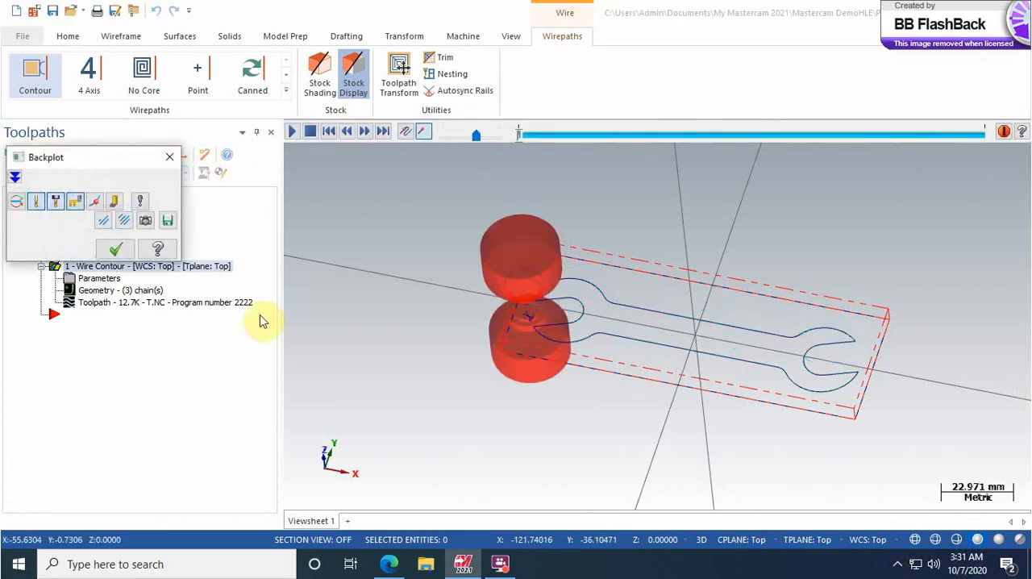
{"action": "middle_click_drag", "start_coordinate": [450, 344], "coordinate": [451, 315]}
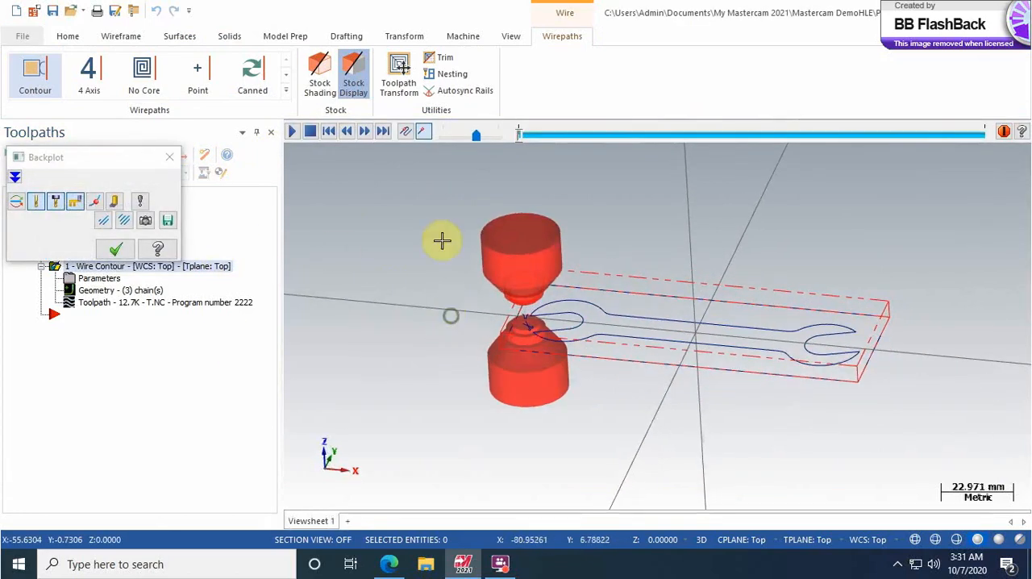
{"action": "left_click", "coordinate": [292, 132]}
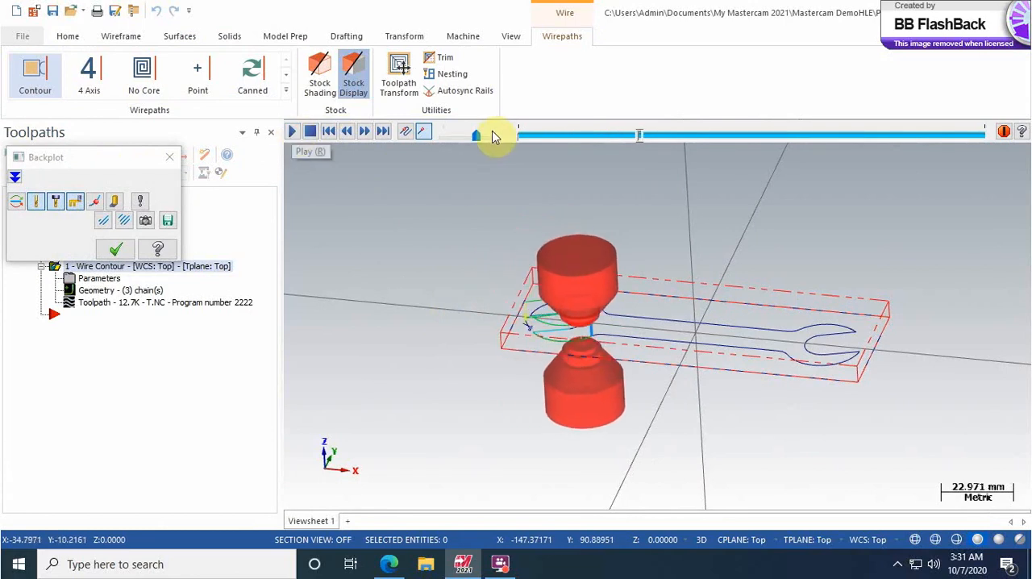
{"action": "left_click_drag", "start_coordinate": [478, 143], "coordinate": [492, 143]}
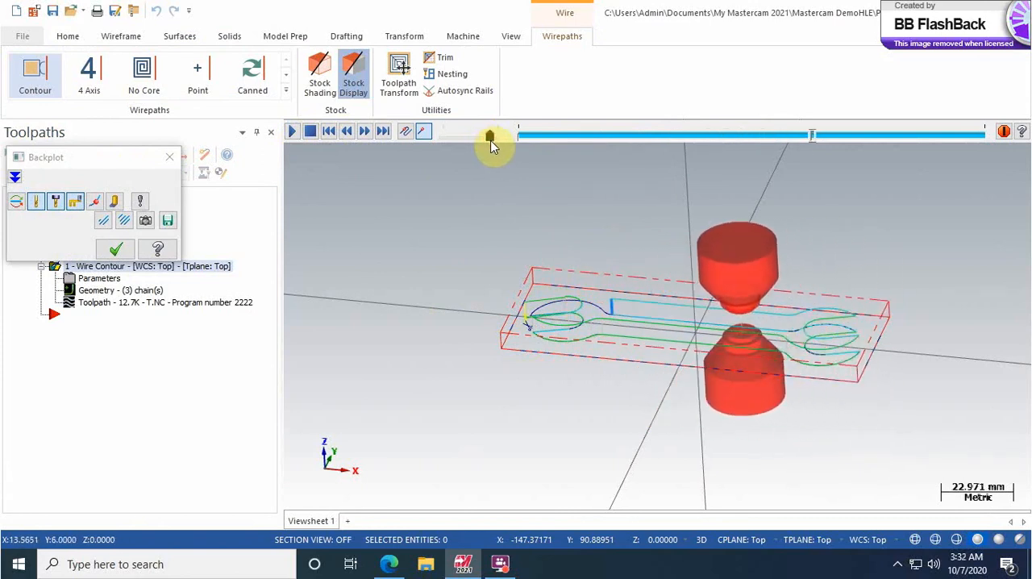
{"action": "middle_click_drag", "start_coordinate": [593, 296], "coordinate": [591, 323]}
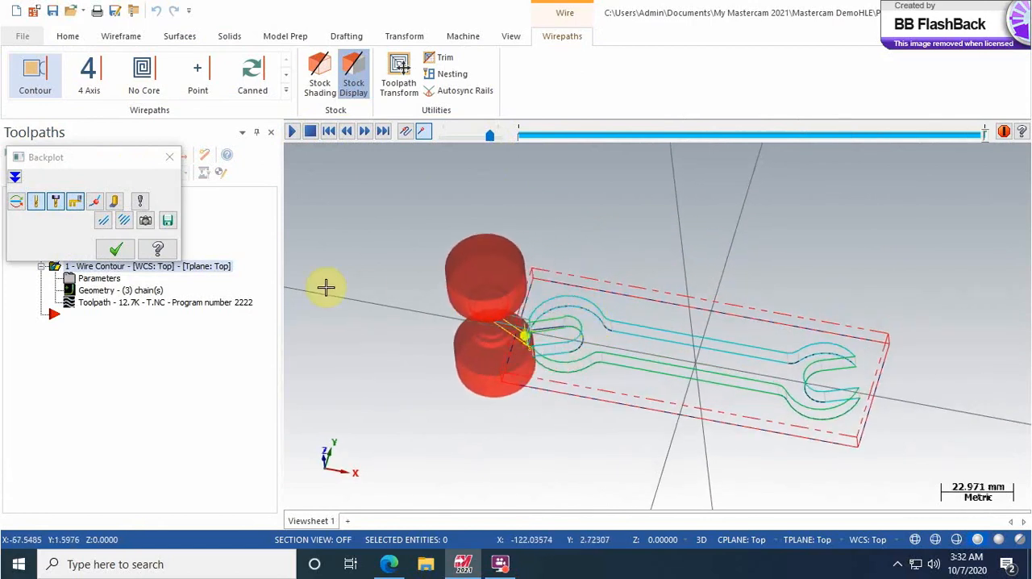
{"action": "left_click", "coordinate": [117, 250]}
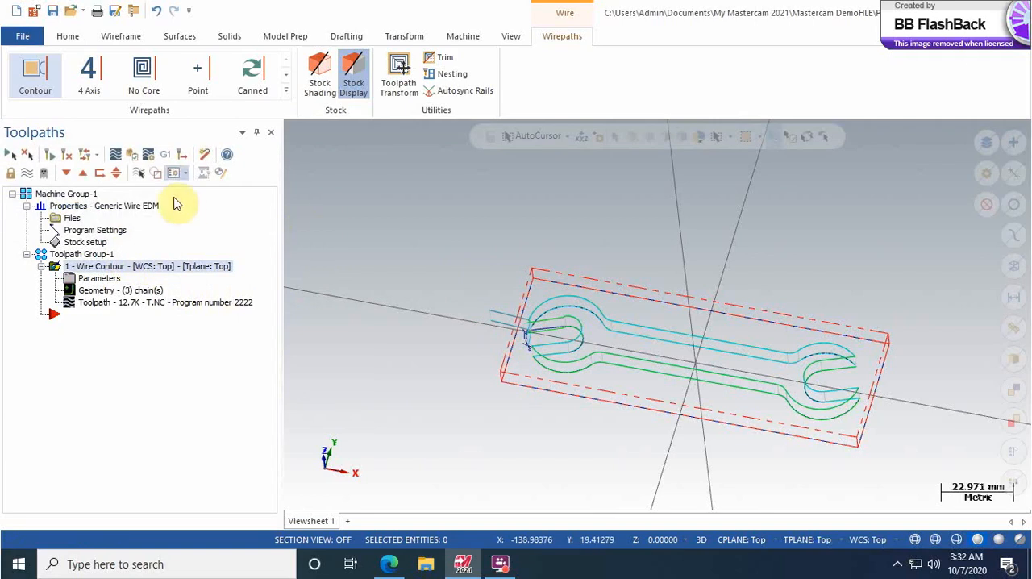
Step: Open the wire contour in Verify again and play the complete cut from a lower viewing angle
{"action": "left_click", "coordinate": [133, 158]}
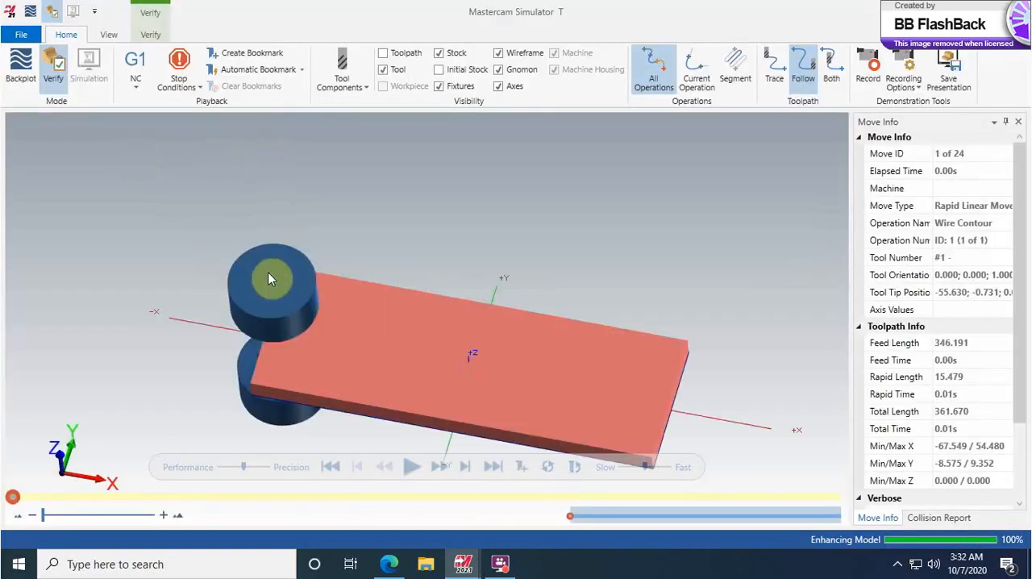
{"action": "left_click_drag", "start_coordinate": [267, 271], "coordinate": [276, 235]}
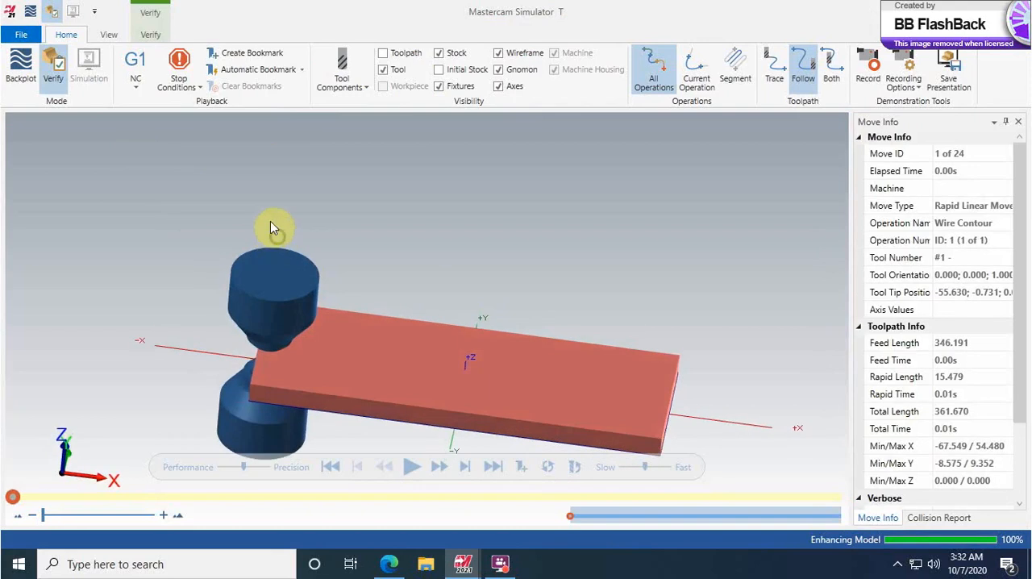
{"action": "left_click", "coordinate": [409, 467]}
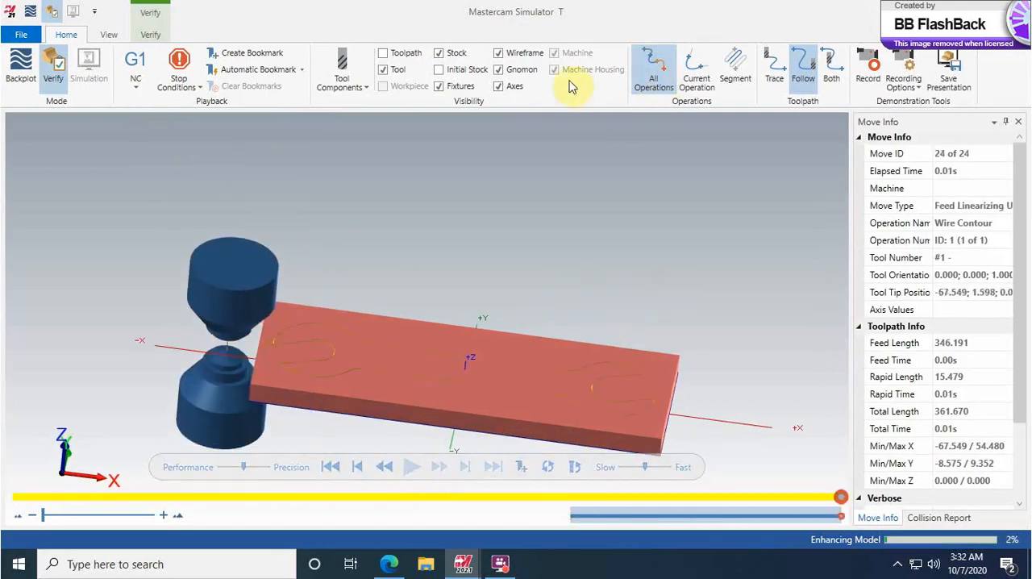
Step: Remove the surrounding stock chip from the verified part, examine the finished wrench, and close the simulator
{"action": "left_click", "coordinate": [150, 33]}
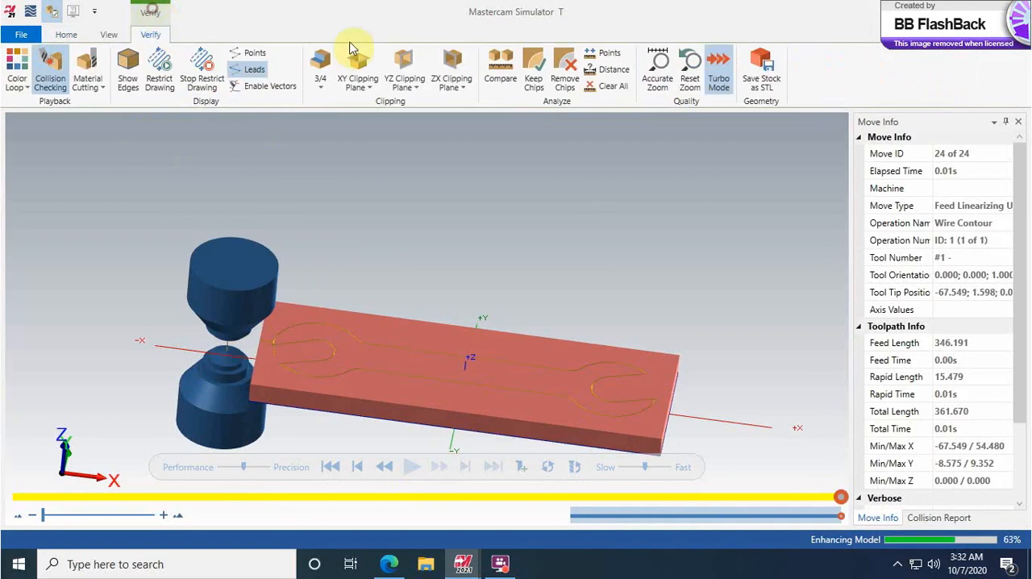
{"action": "left_click", "coordinate": [565, 76]}
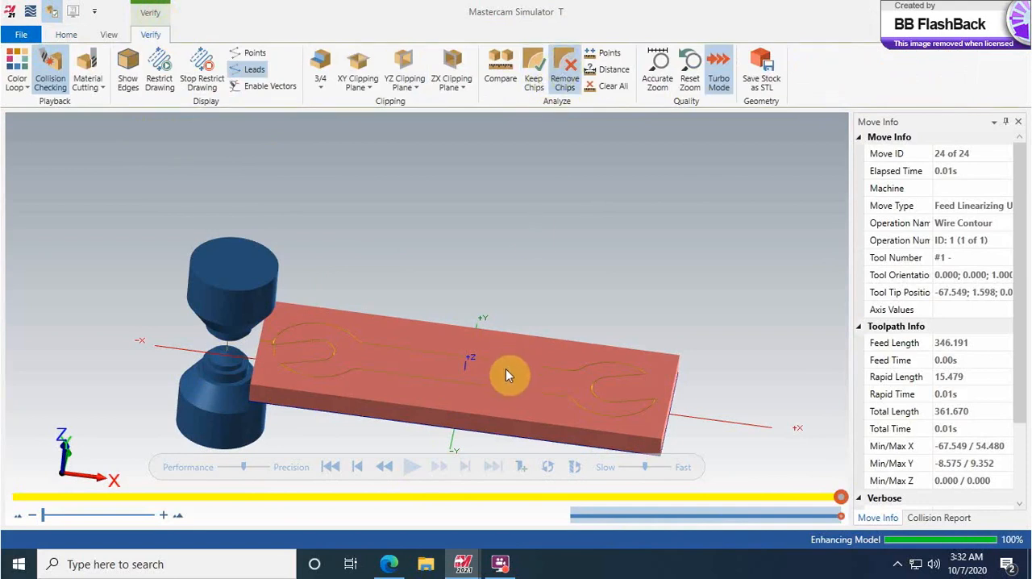
{"action": "left_click", "coordinate": [516, 348]}
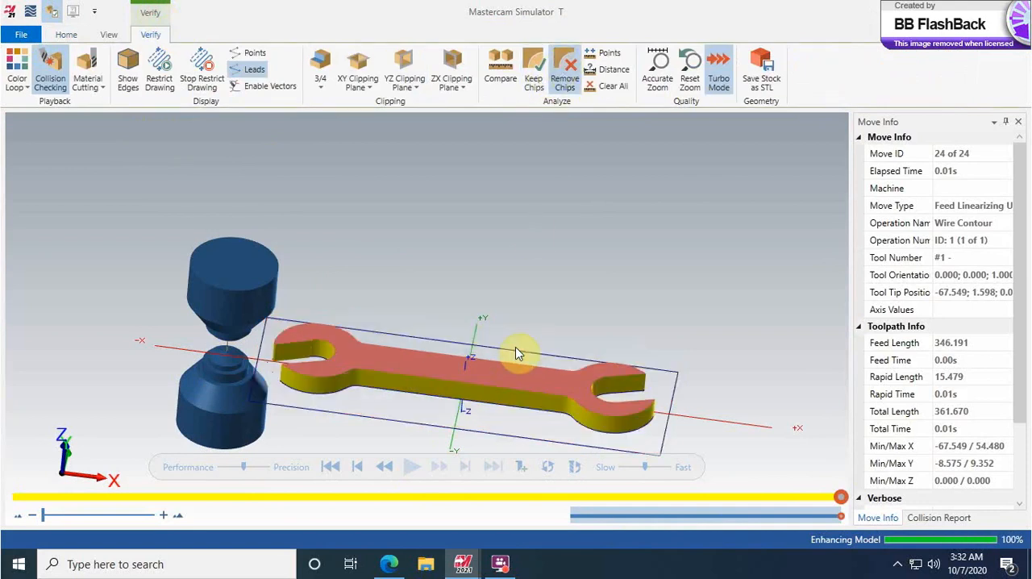
{"action": "middle_click_drag", "start_coordinate": [368, 343], "coordinate": [369, 357]}
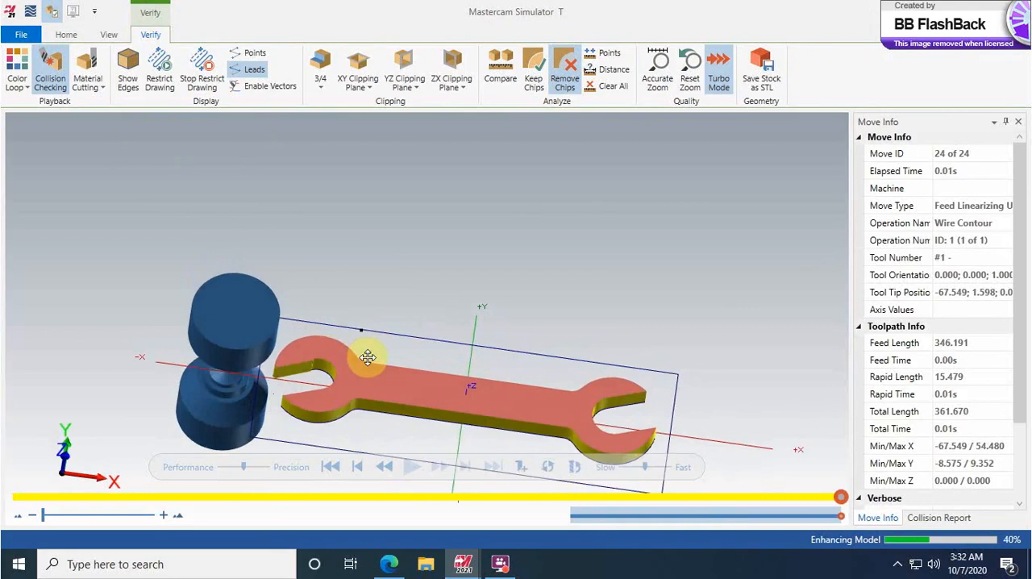
{"action": "mouse_move", "coordinate": [269, 305]}
{"action": "middle_mouse_down"}
{"action": "mouse_move", "coordinate": [269, 293]}
{"action": "mouse_move", "coordinate": [272, 318]}
{"action": "mouse_move", "coordinate": [305, 305]}
{"action": "middle_mouse_up"}
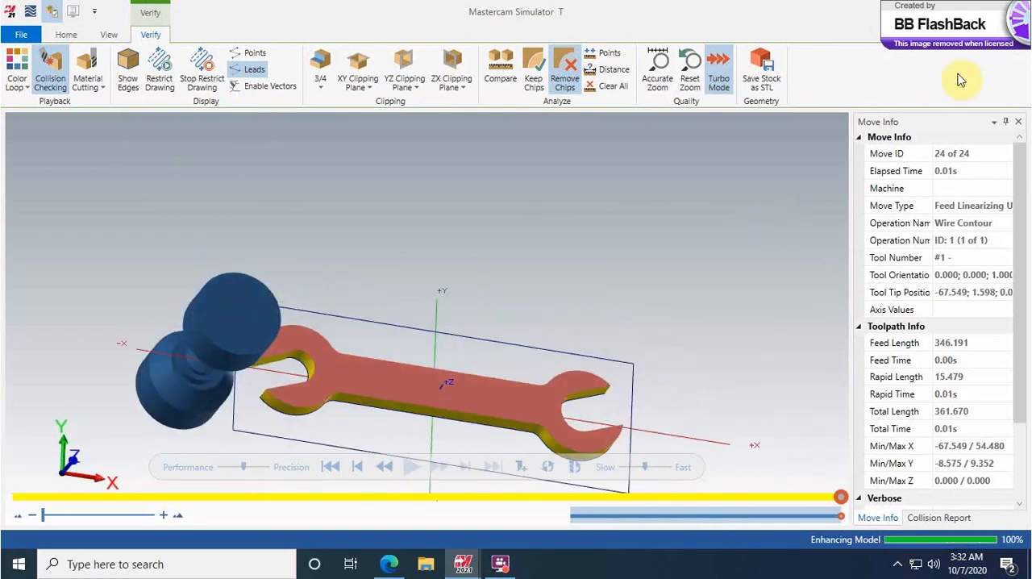
{"action": "left_click", "coordinate": [1016, 11]}
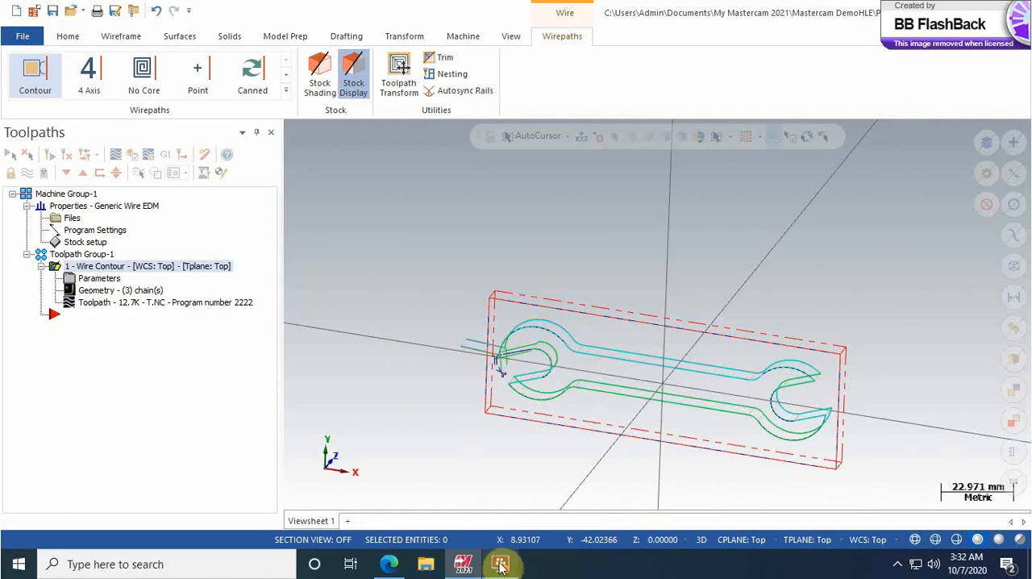
{"action": "mouse_move", "coordinate": [500, 565]}
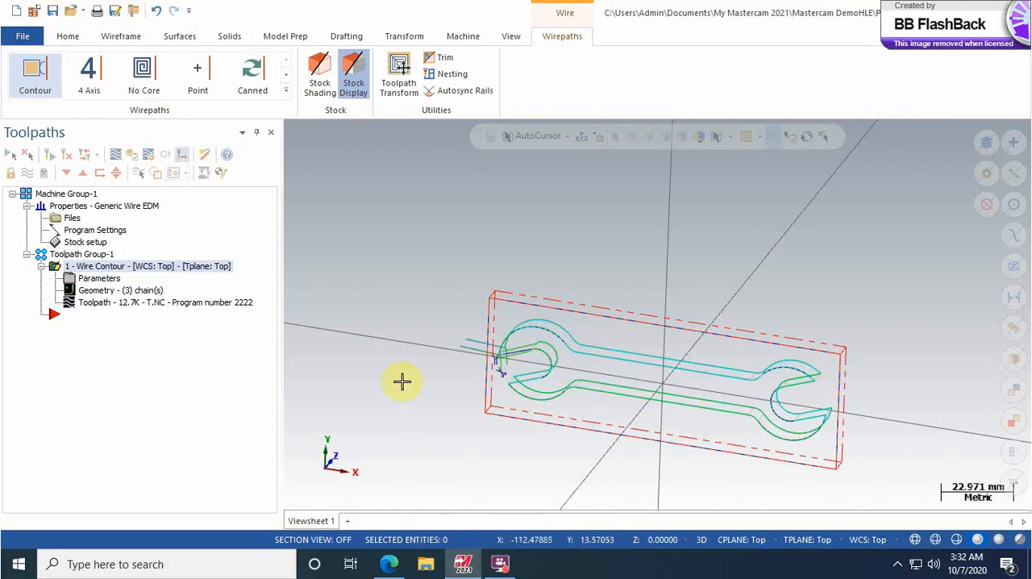
{"action": "left_click", "coordinate": [502, 563]}
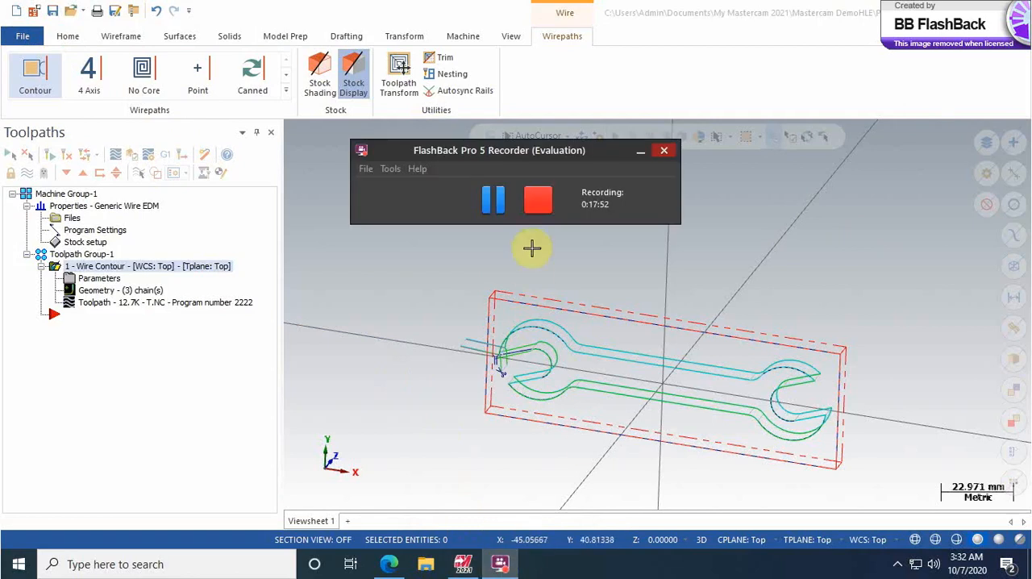